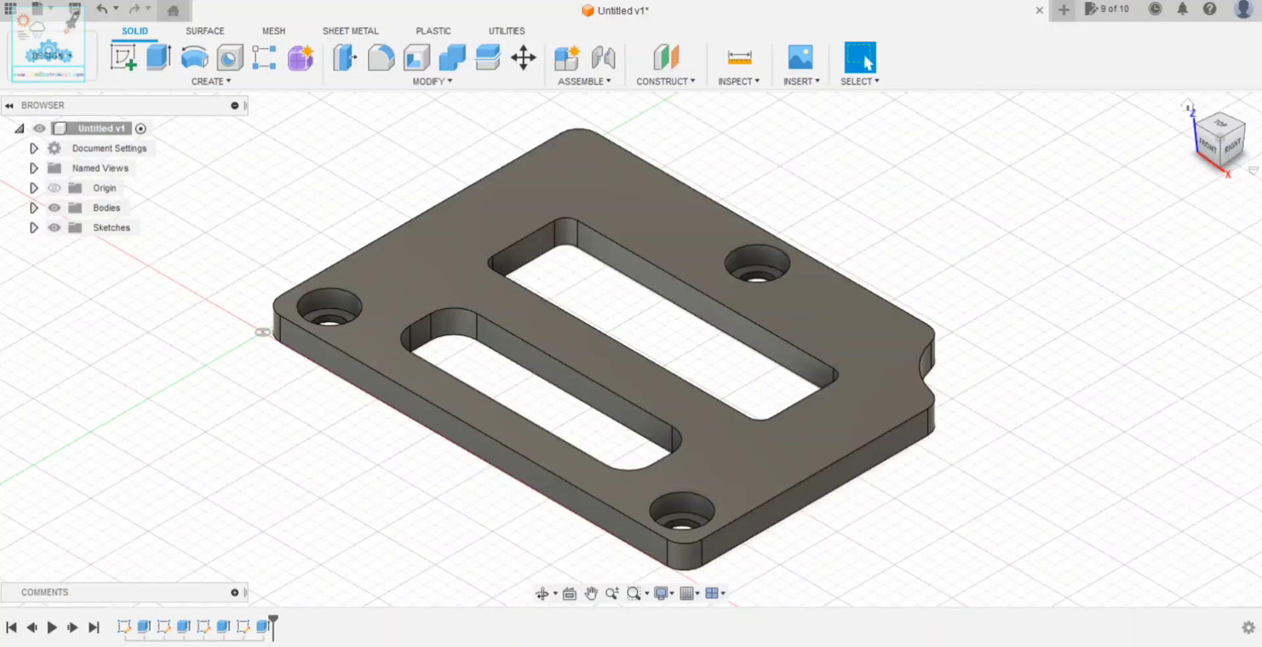
Switch the plate model to the Manufacture workspace to show Setup1 and its stock box.
mouse_move(631, 349)
middle_mouse_down("shift")
mouse_move(33, 169)
mouse_move(999, 132)
mouse_move(939, 124)
mouse_move(910, 107)
mouse_move(907, 88)
mouse_move(939, 104)
mouse_move(1118, 115)
mouse_move(2, 139)
mouse_move(1190, 98)
mouse_move(1119, 104)
mouse_move(964, 148)
mouse_move(257, 146)
middle_mouse_up("shift")
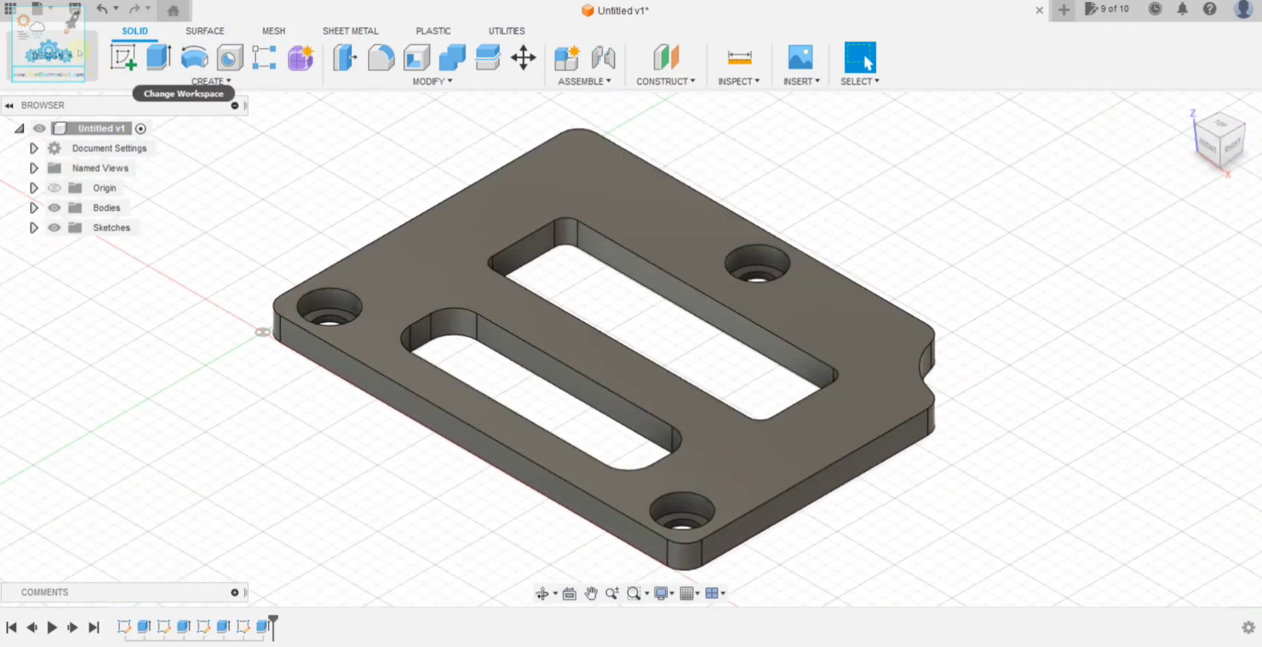
left_click(48, 56)
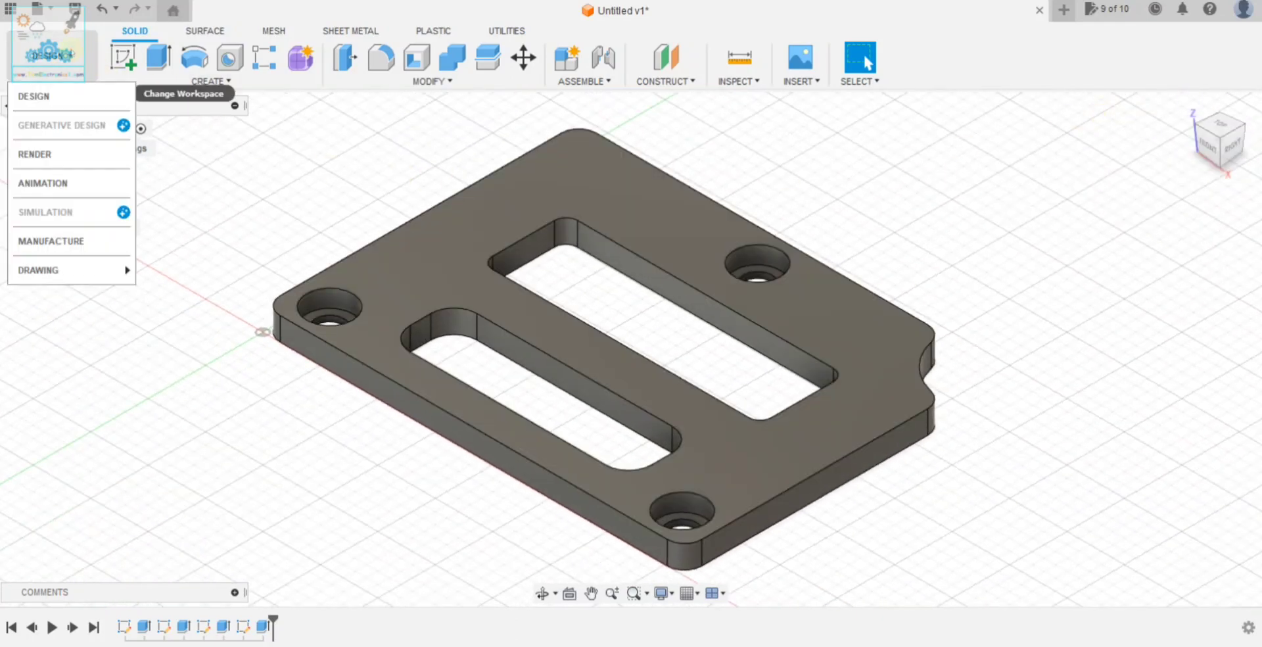
left_click(62, 241)
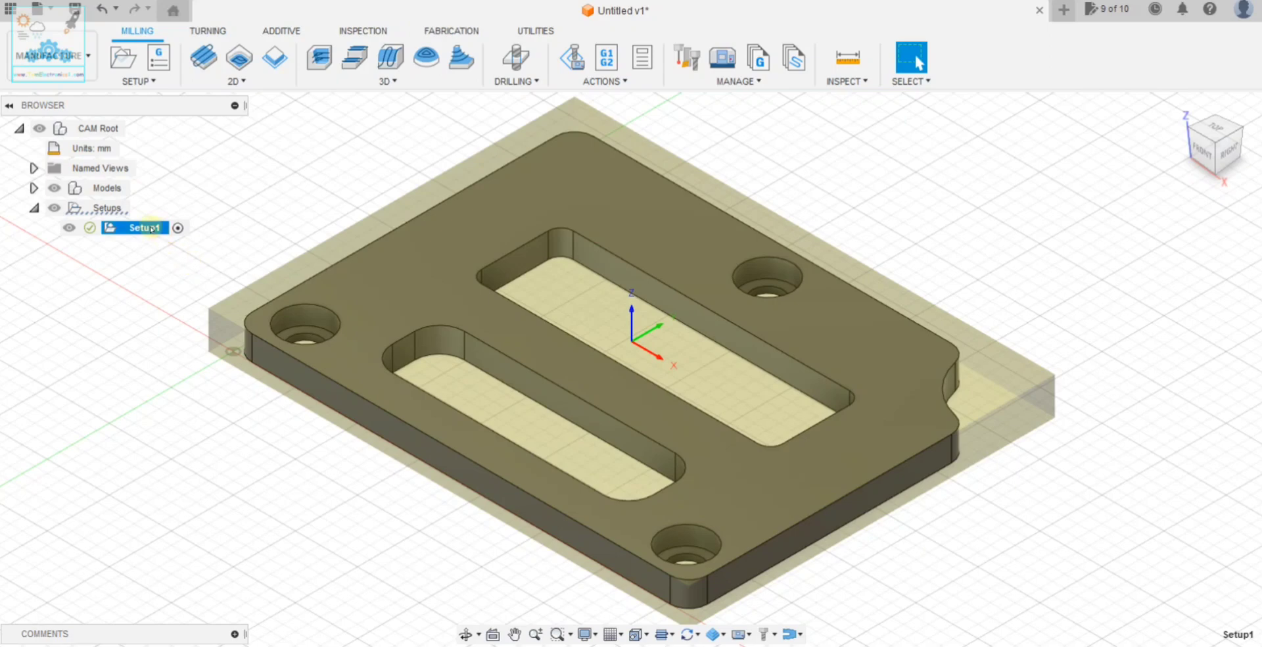
Edit Setup1 and place the WCS origin at the top centre of the stock box.
right_click(156, 227)
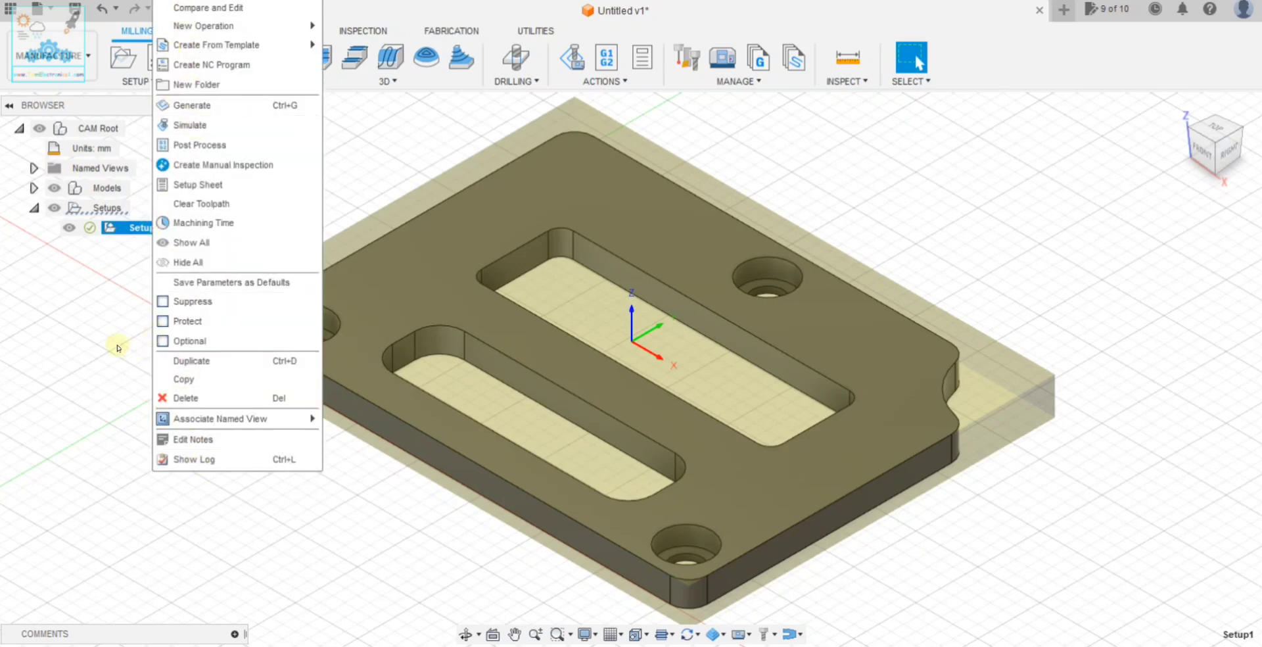
left_click(204, 7)
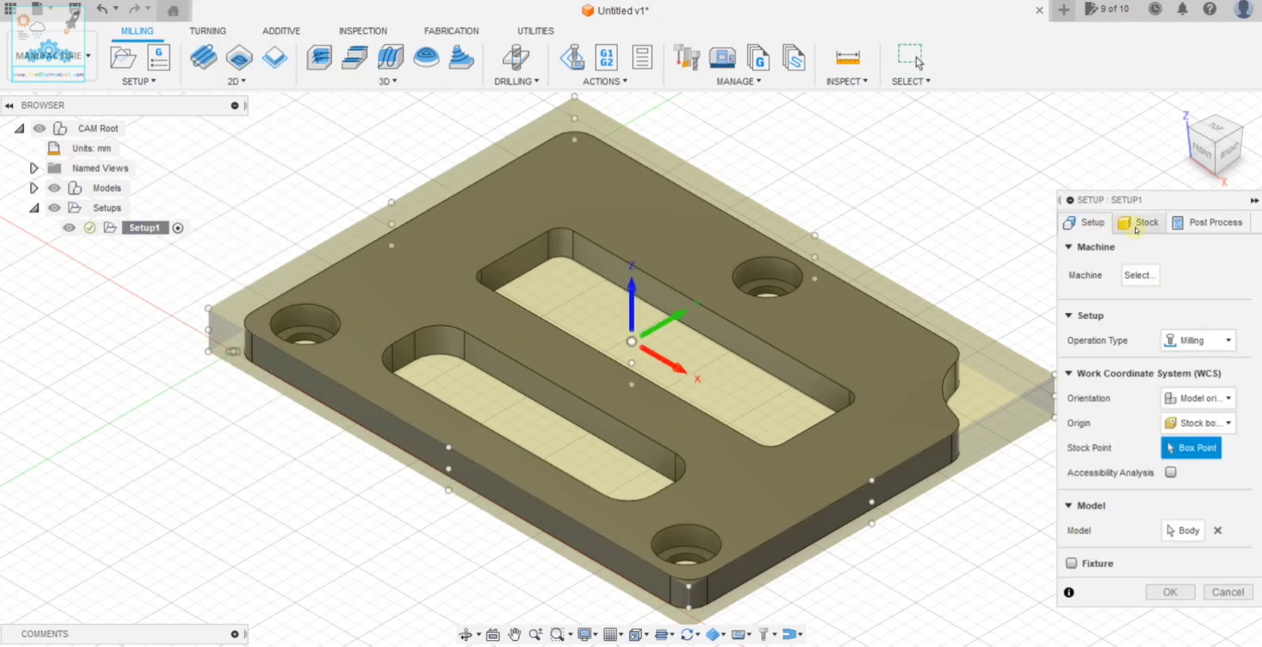
left_click(208, 309)
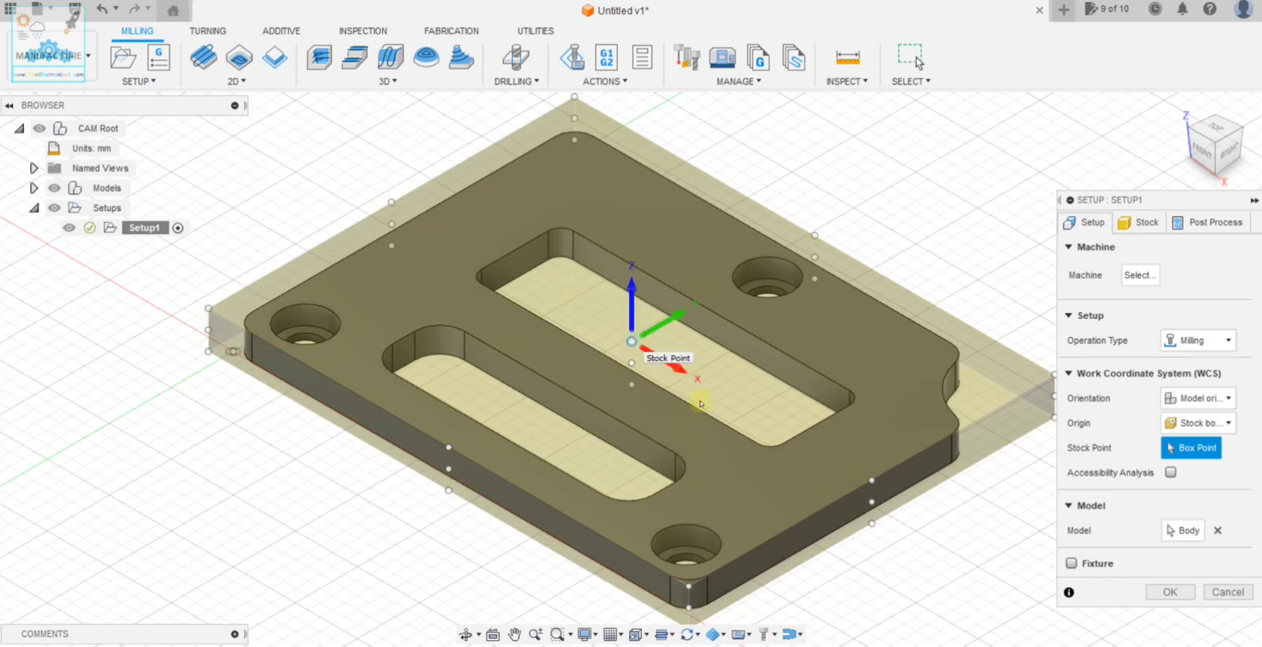
left_click(872, 480)
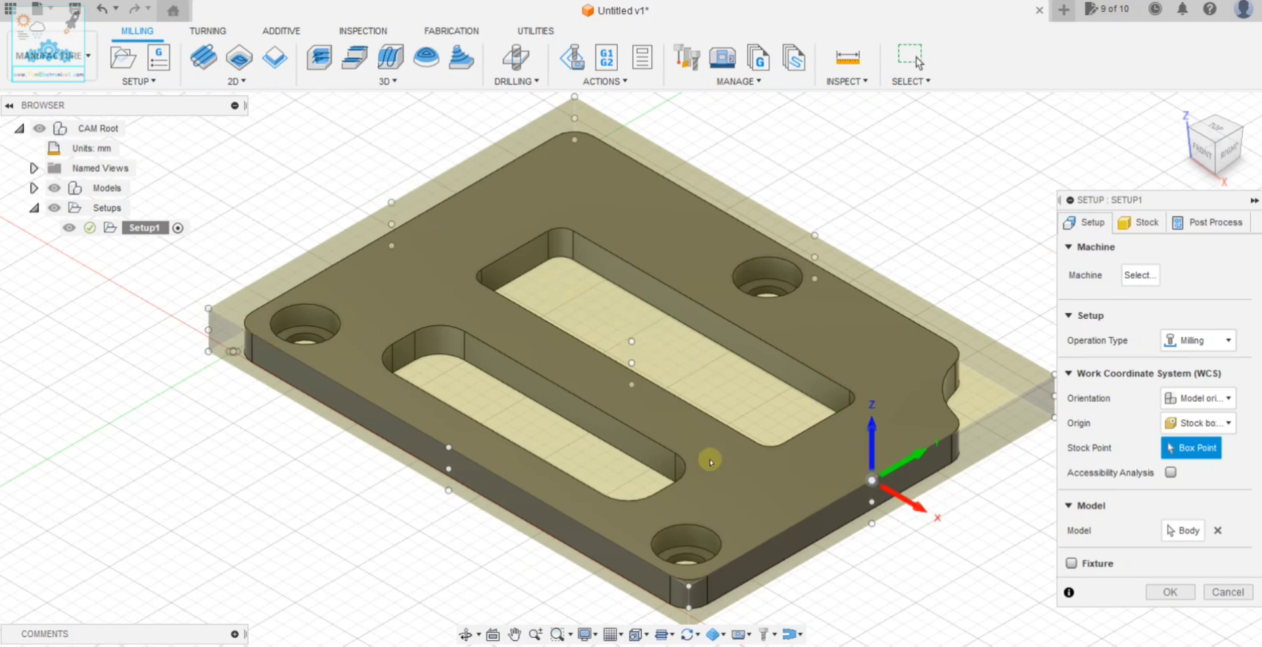
left_click(630, 342)
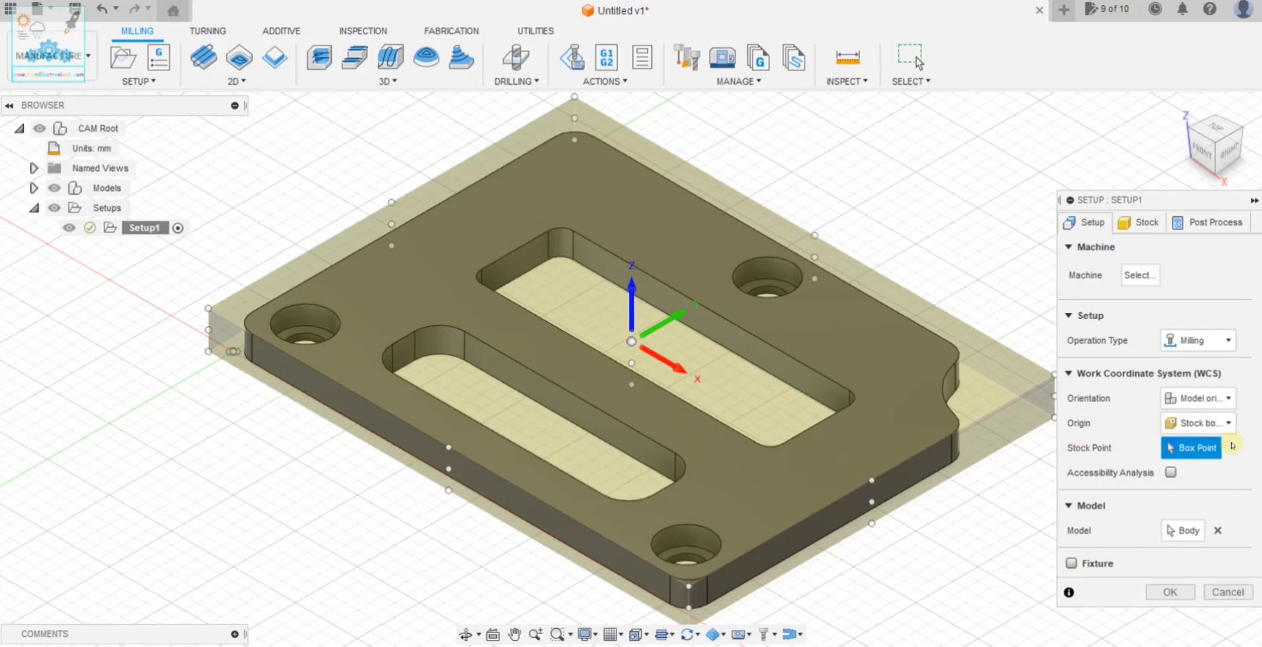
Set Setup1's stock side and top offsets to 1 mm, giving 38.7 × 29.5 × 3 mm stock.
left_click(1148, 223)
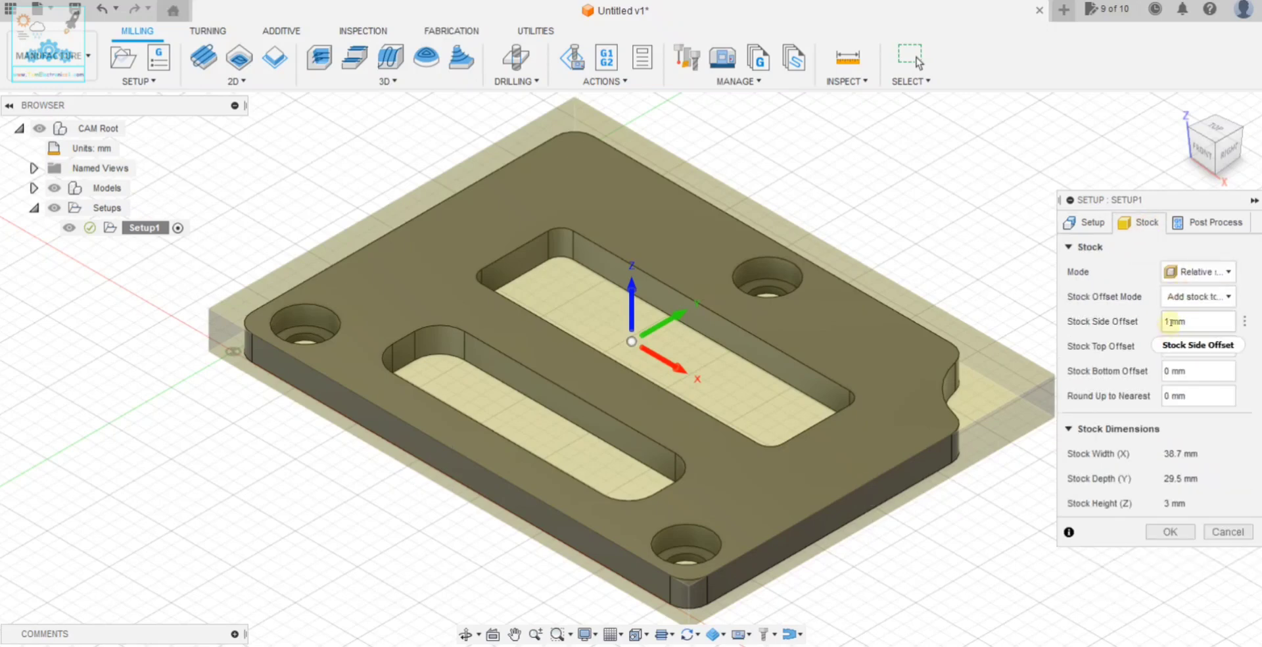
key("Tab")
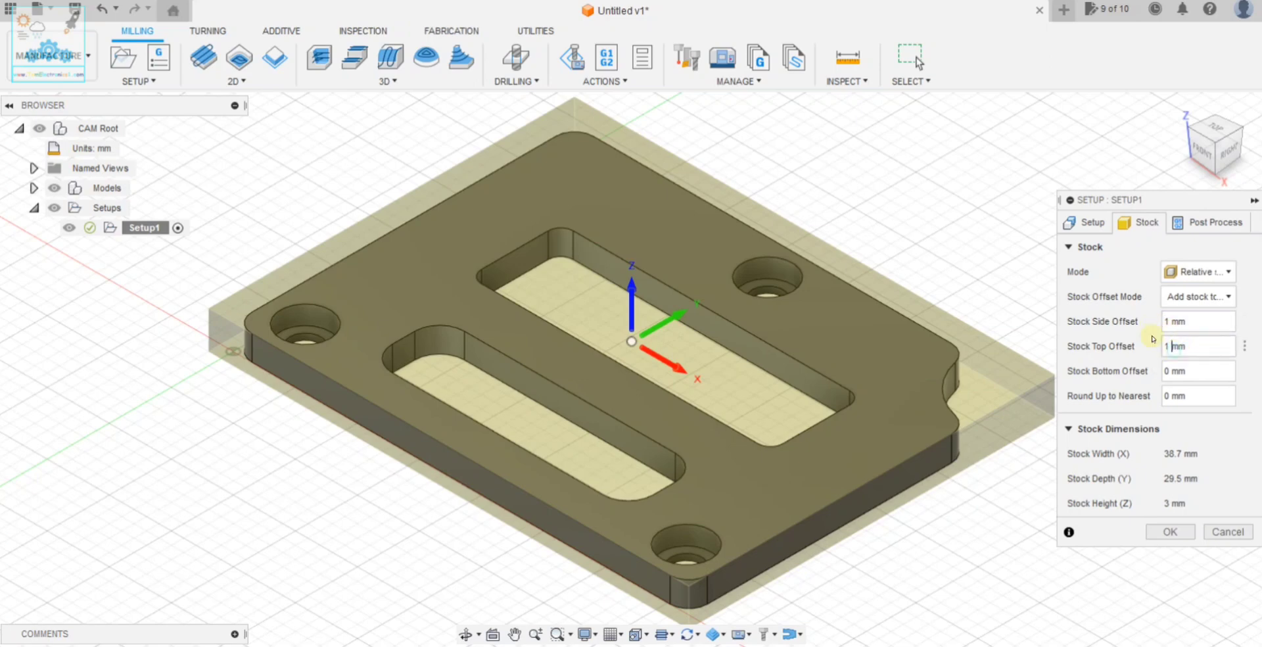
left_click_drag(1170, 345, 1162, 347)
type("0")
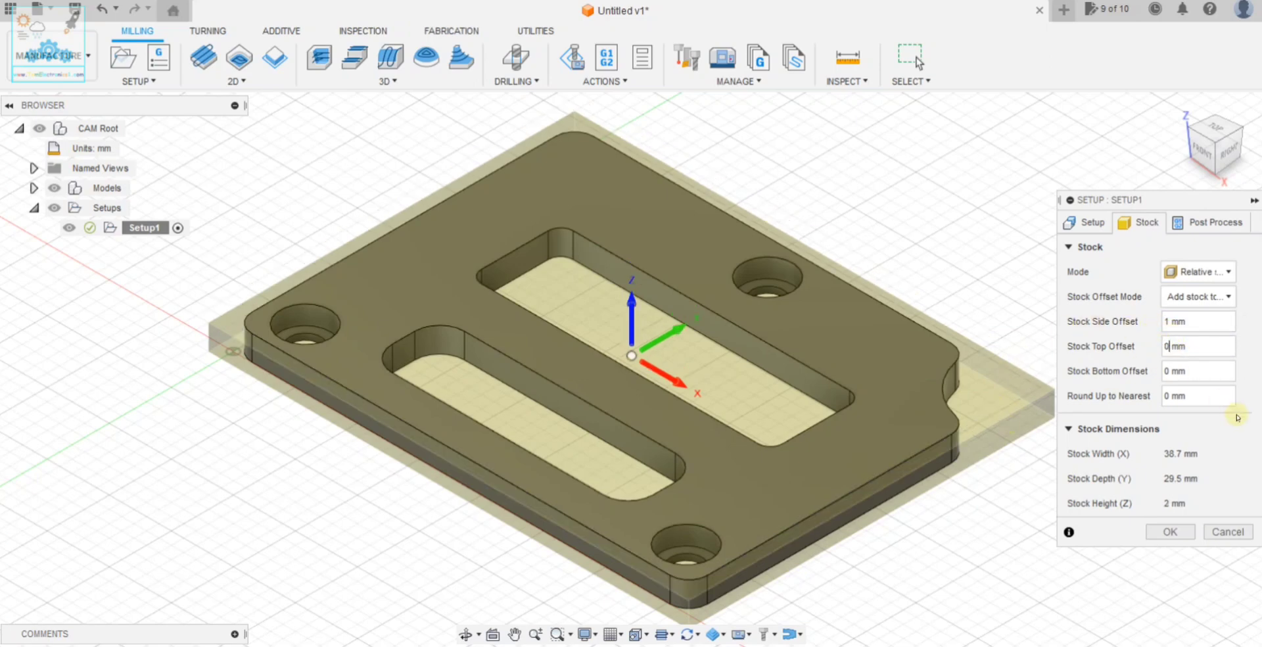
left_click(1196, 159)
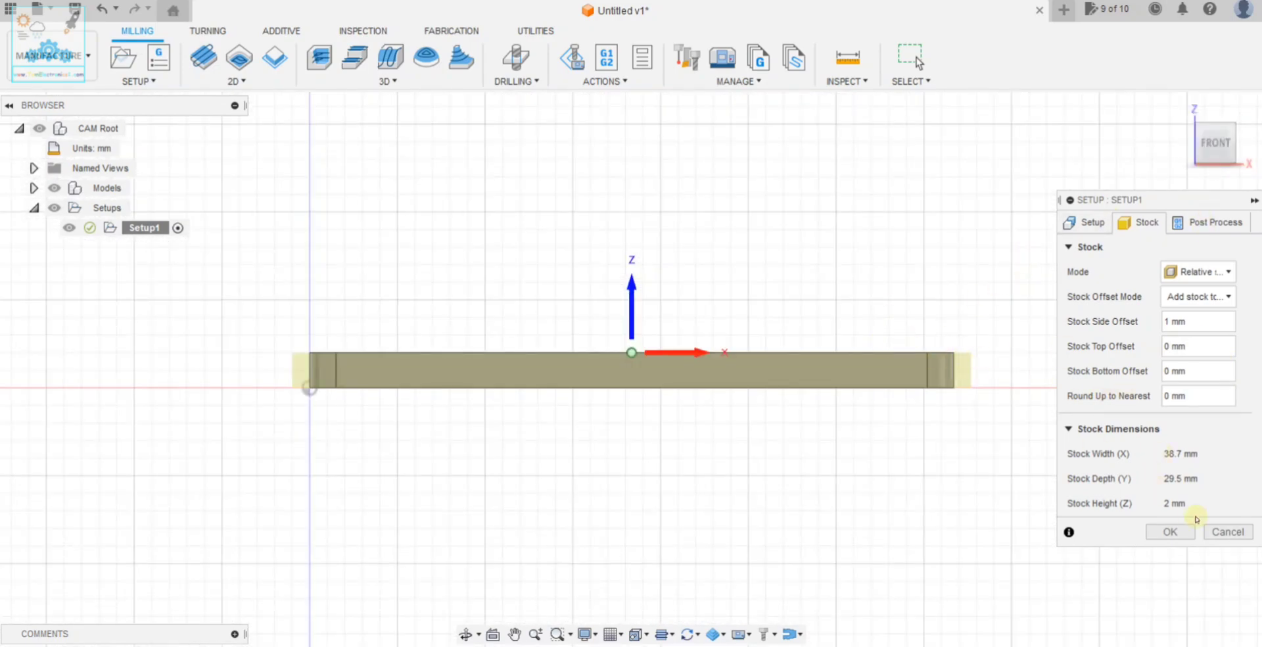
double_click(1162, 346)
type("1")
key("Return")
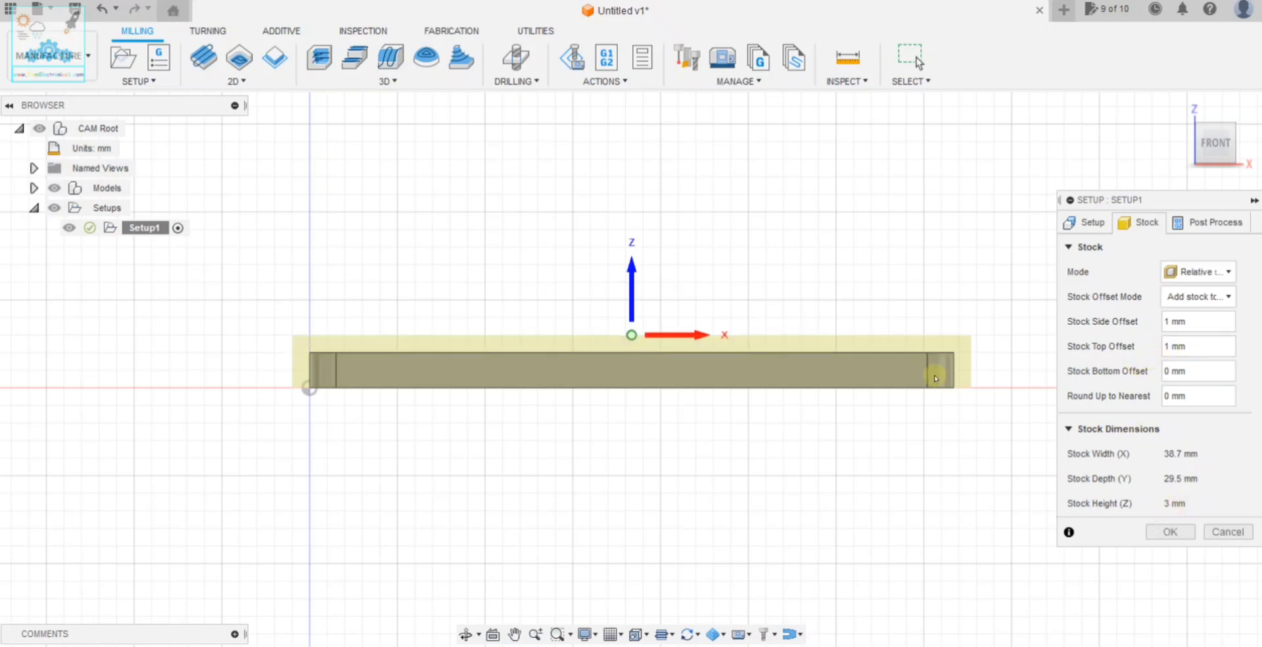
double_click(1168, 321)
type("0")
key("Return")
mouse_move(1215, 141)
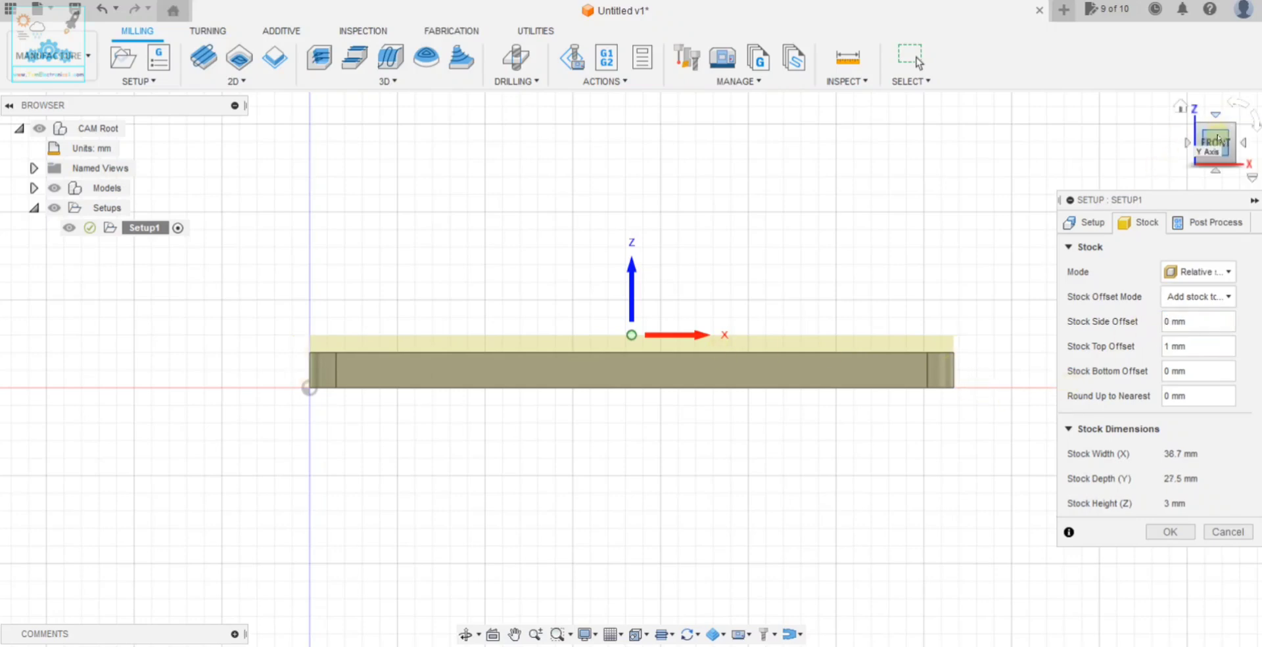
left_click(1216, 115)
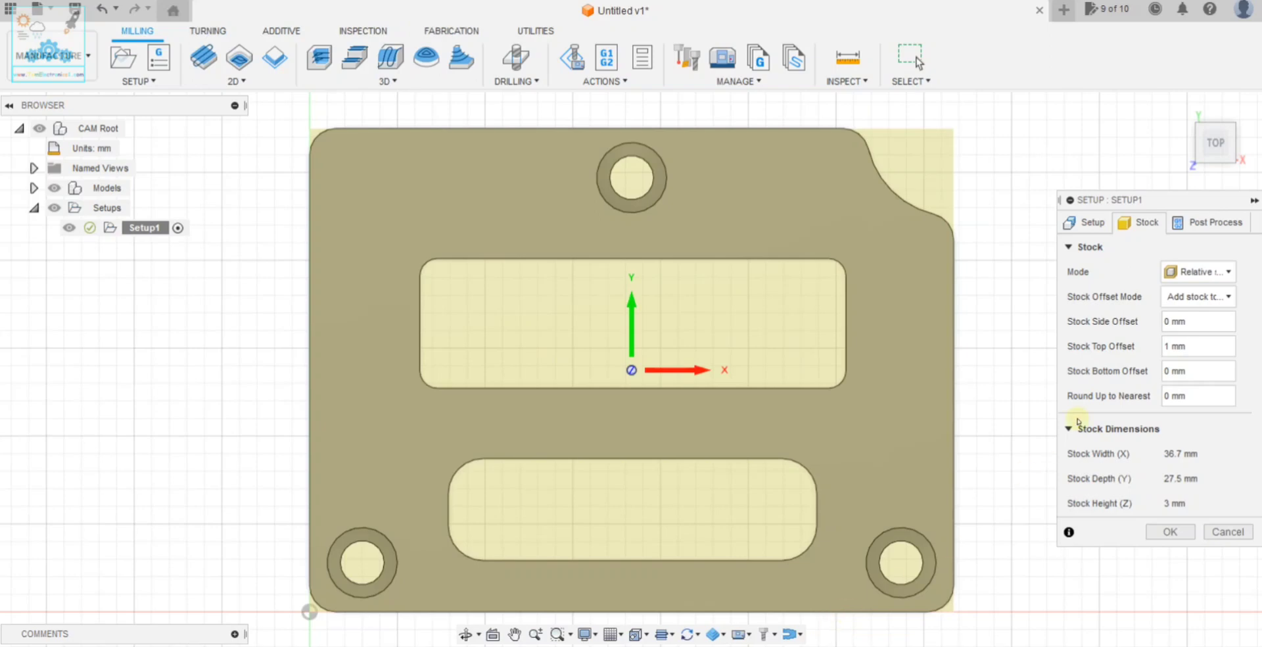
left_click(1165, 323)
type("1")
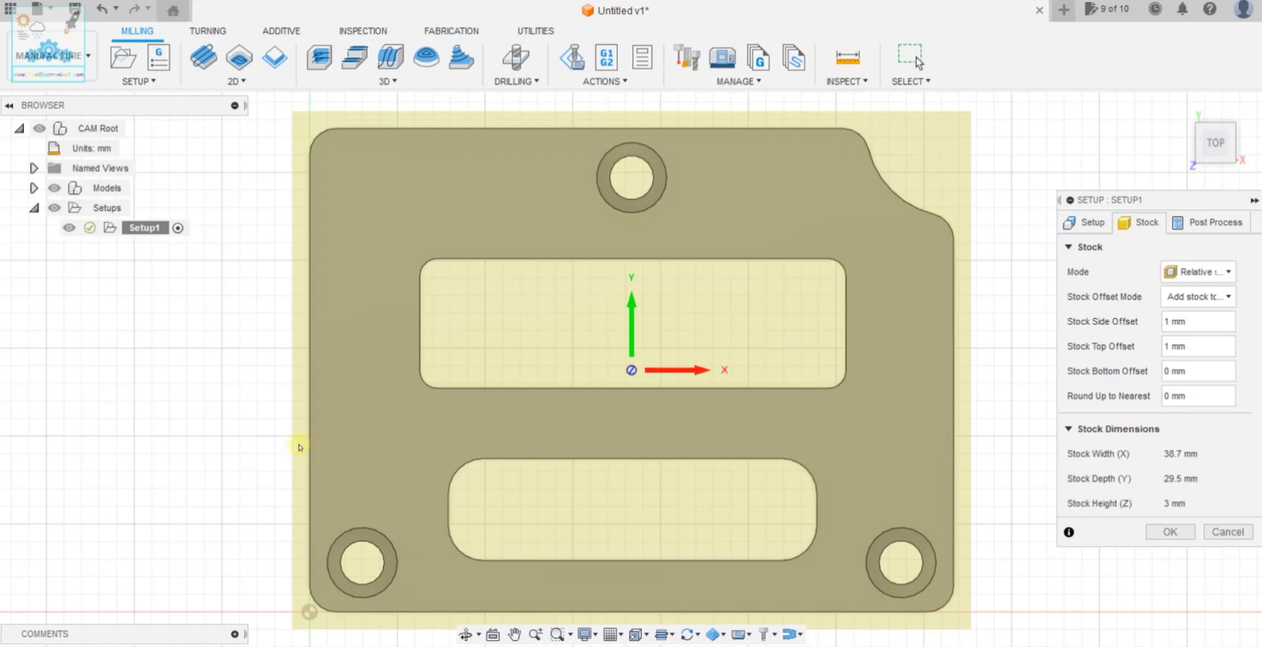
mouse_move(1216, 142)
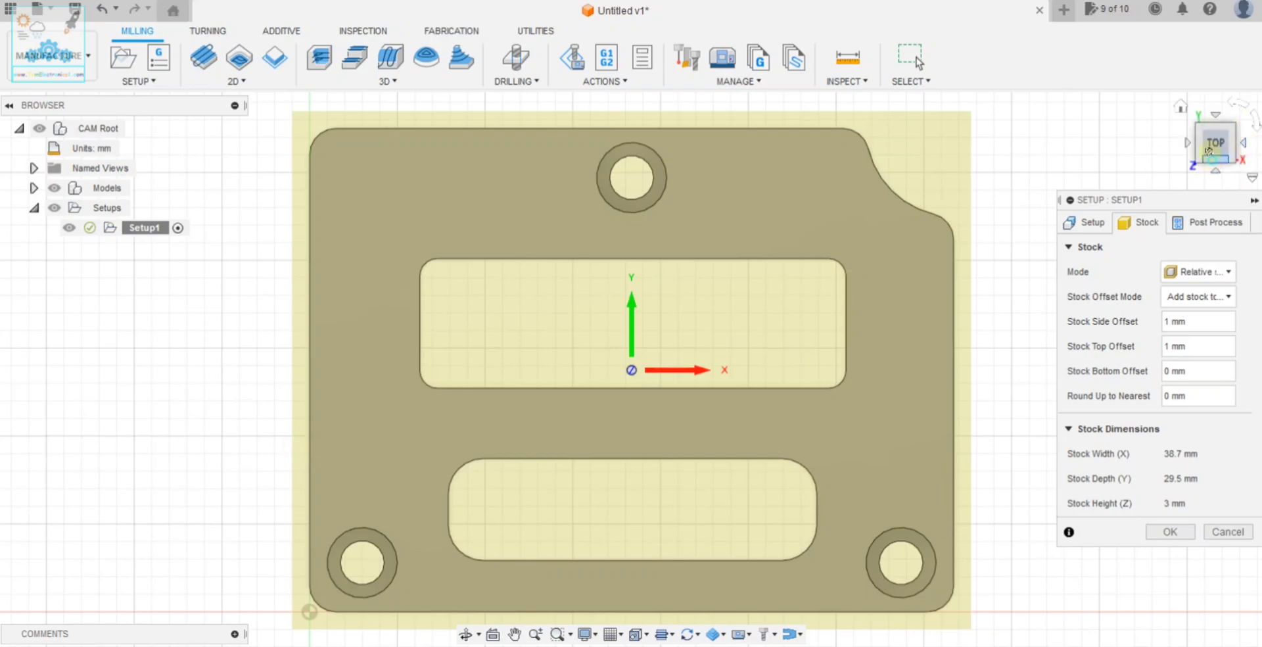
left_click(1208, 150)
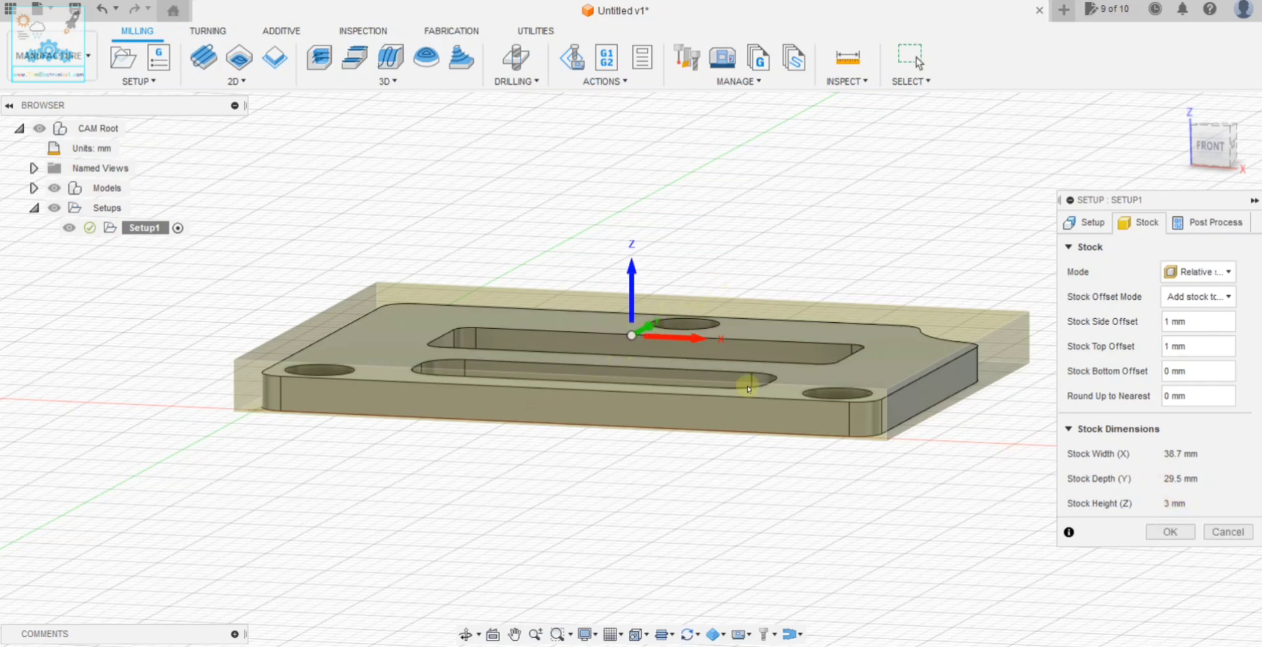
Review the setup's post-processing and general settings, then confirm Setup1 with OK.
left_click(1213, 222)
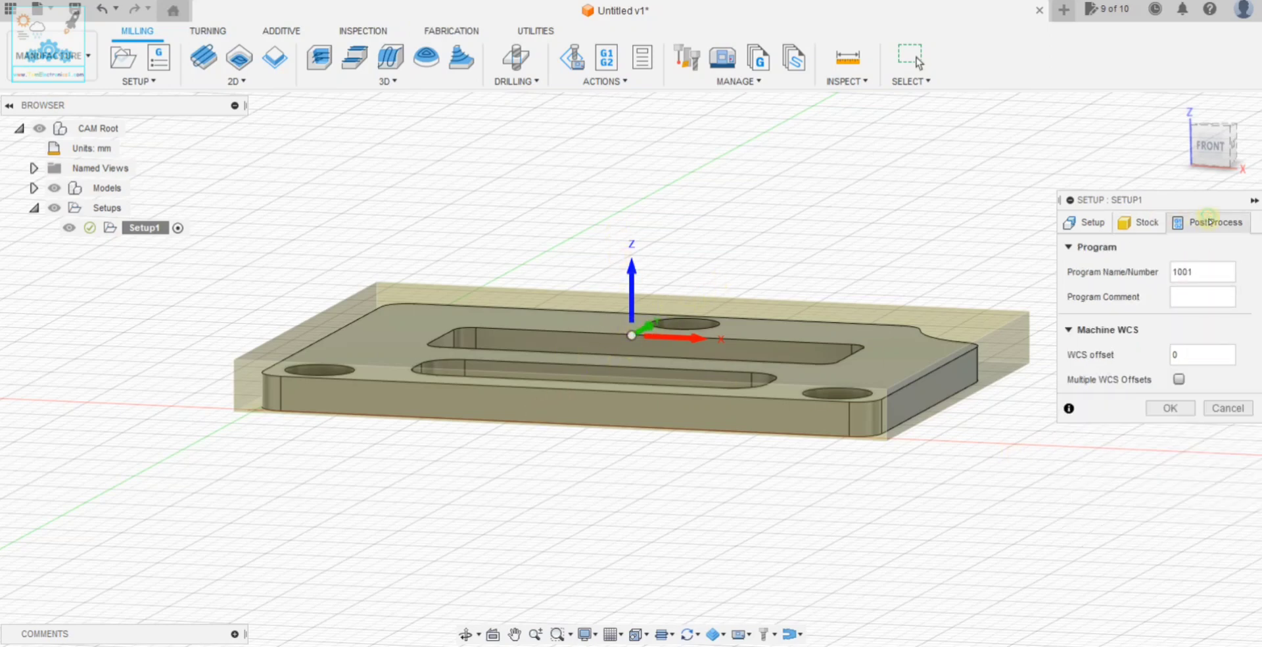
left_click(1143, 225)
left_click(1090, 227)
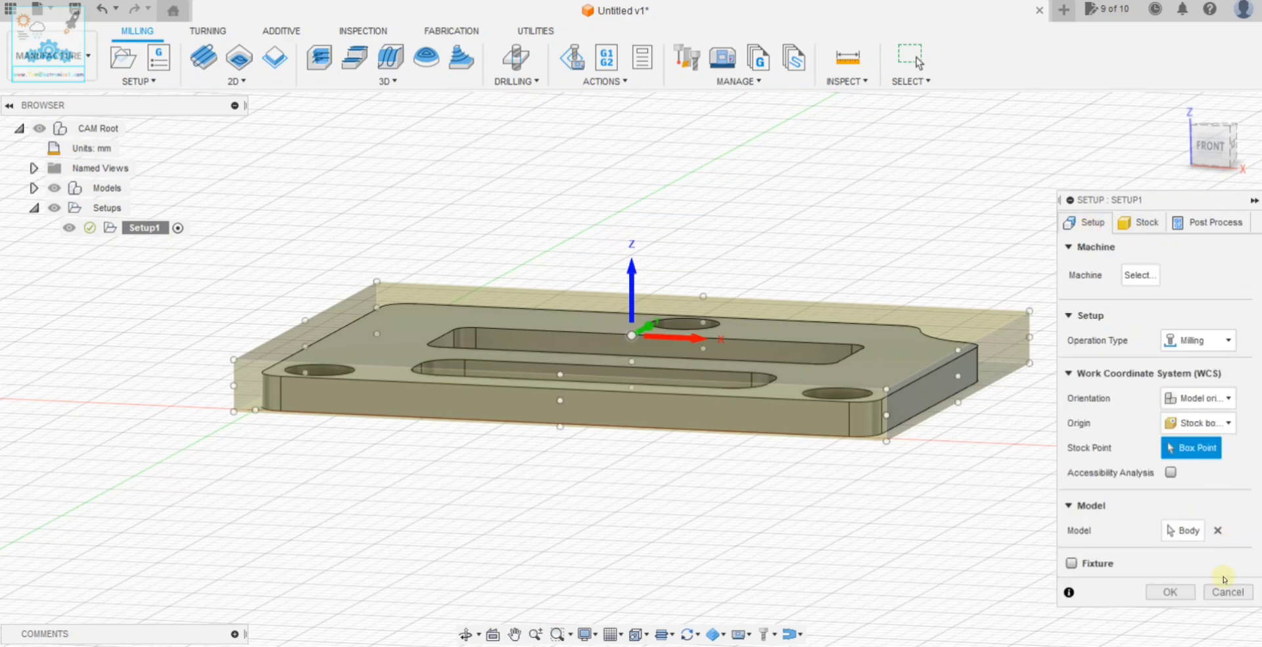
left_click(1174, 591)
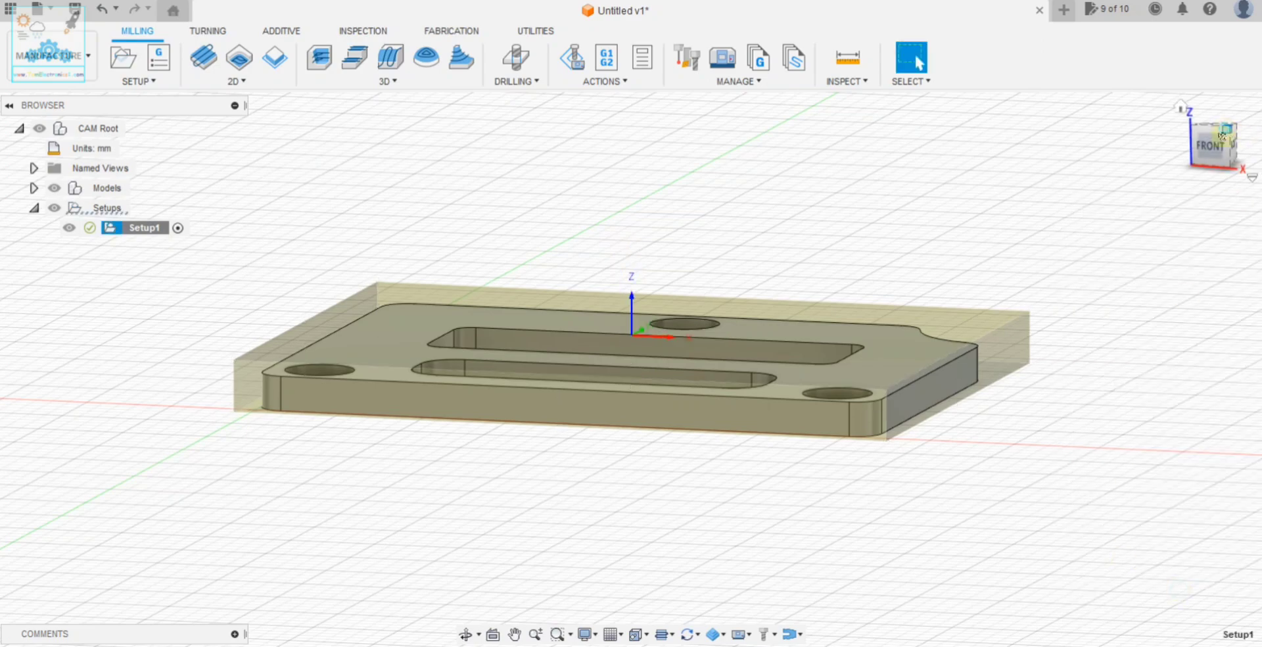
mouse_move(1222, 135)
left_mouse_down()
mouse_move(1255, 124)
mouse_move(1213, 147)
left_mouse_up()
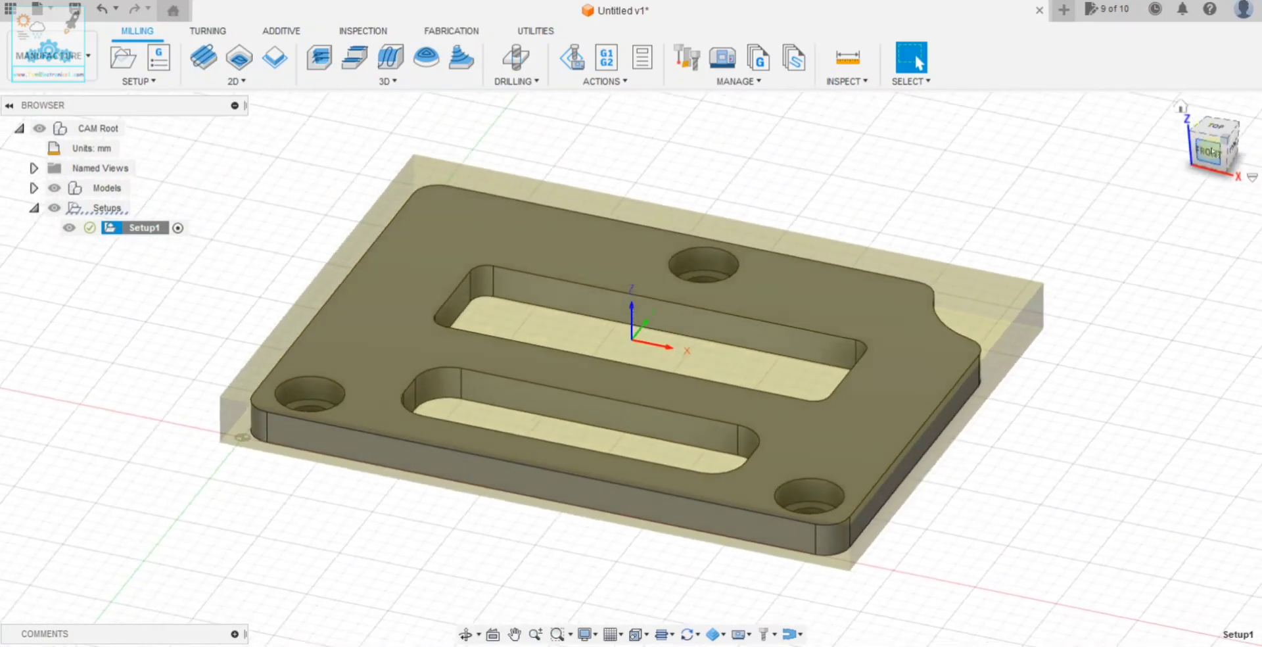
left_click(1181, 106)
left_click(250, 188)
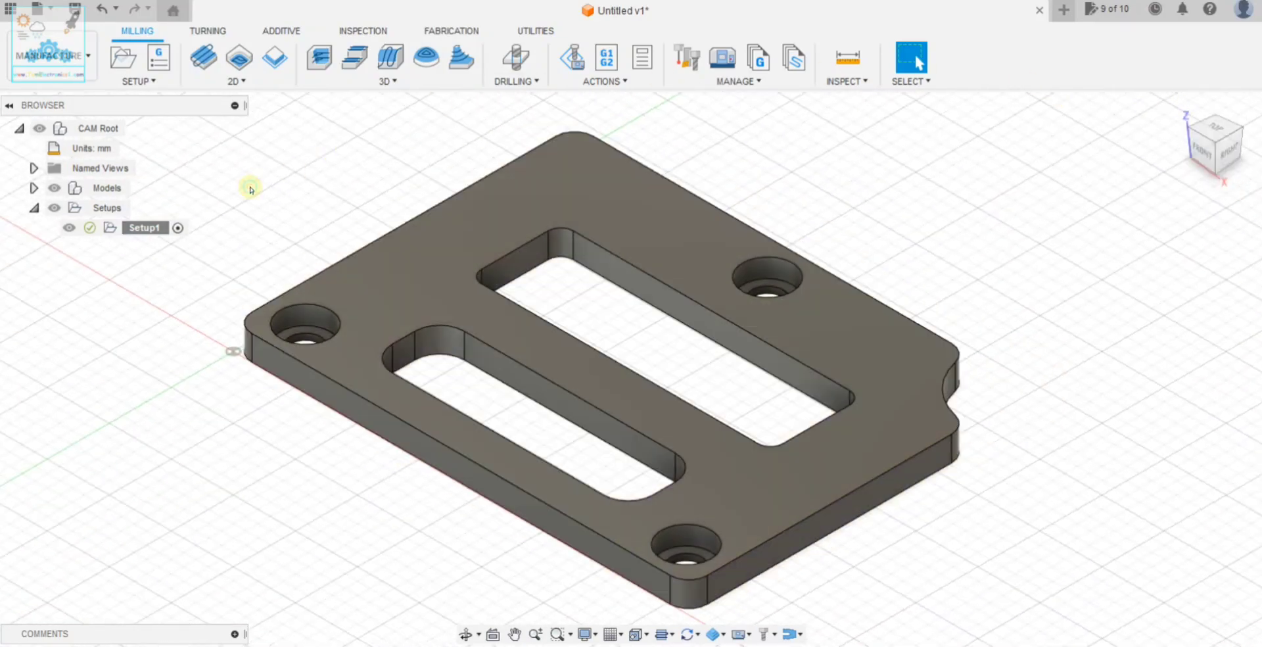
left_click(148, 228)
left_click(225, 191)
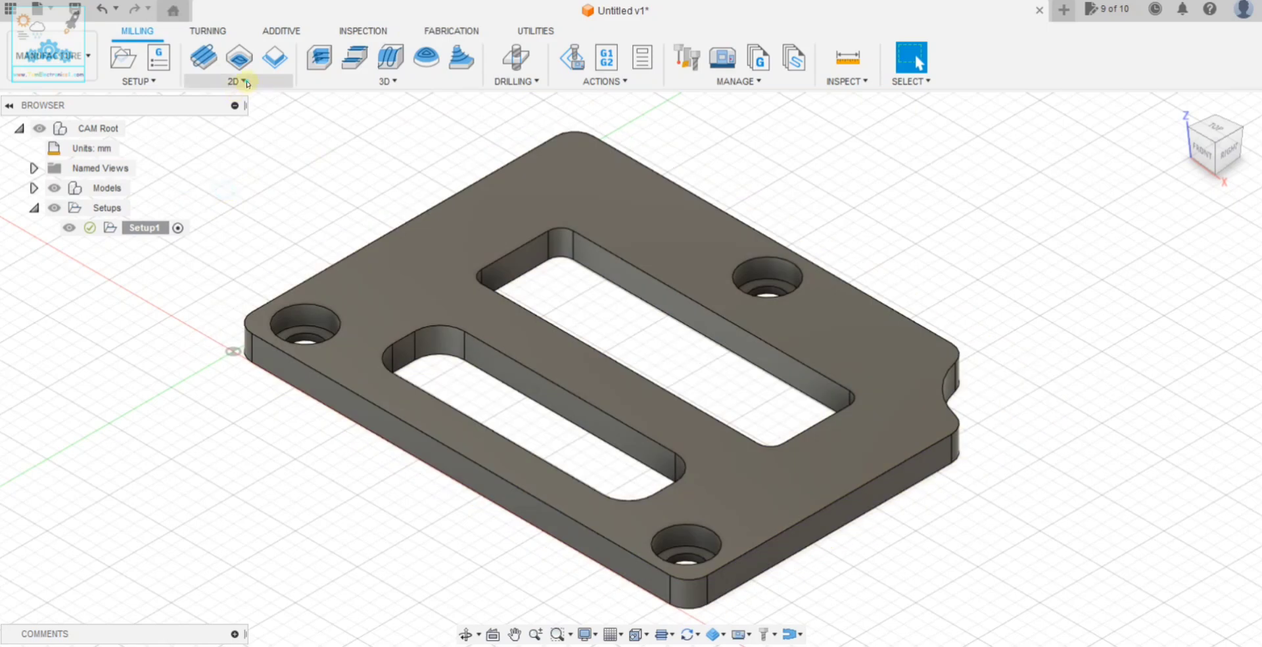
left_click(247, 81)
Start a Face operation using tool #1, the Ø4mm flat end mill.
left_click(226, 135)
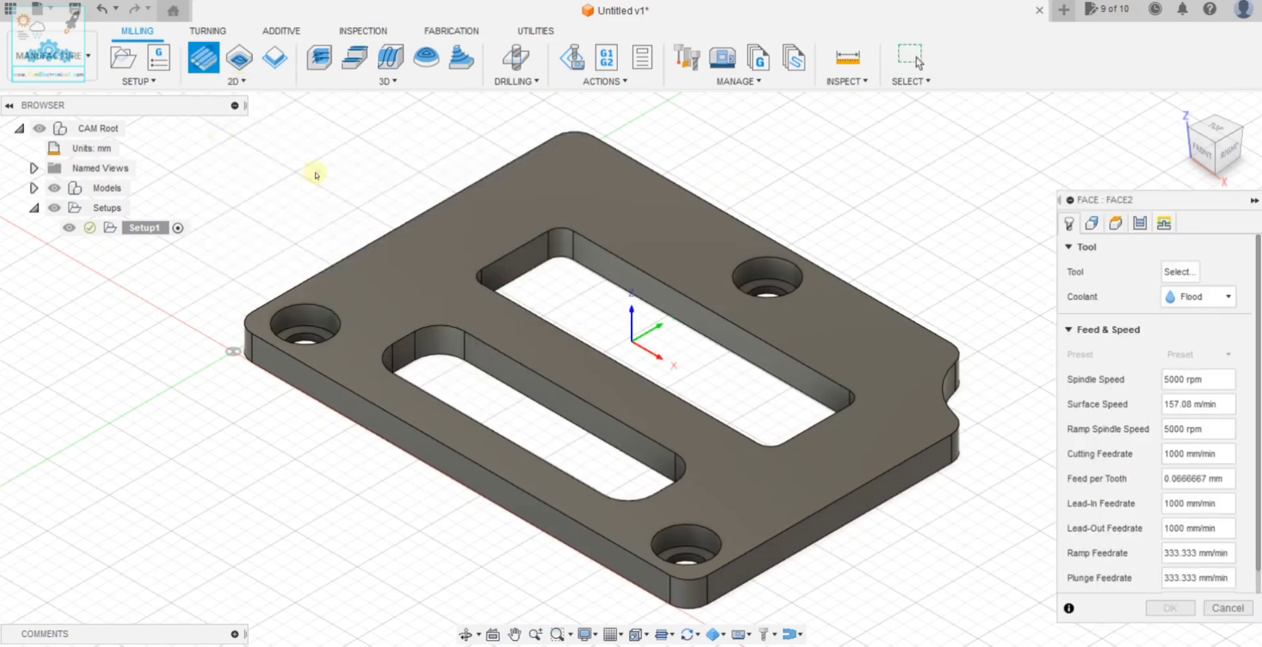
left_click(1169, 271)
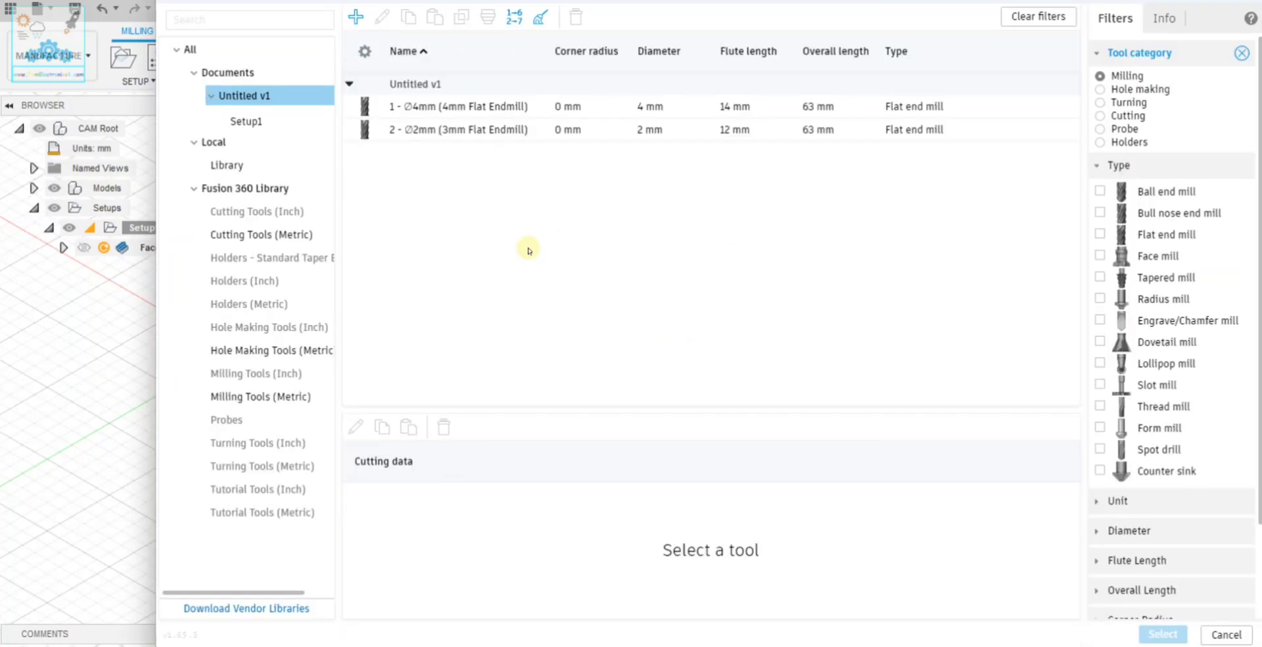
left_click(472, 106)
left_click(519, 107)
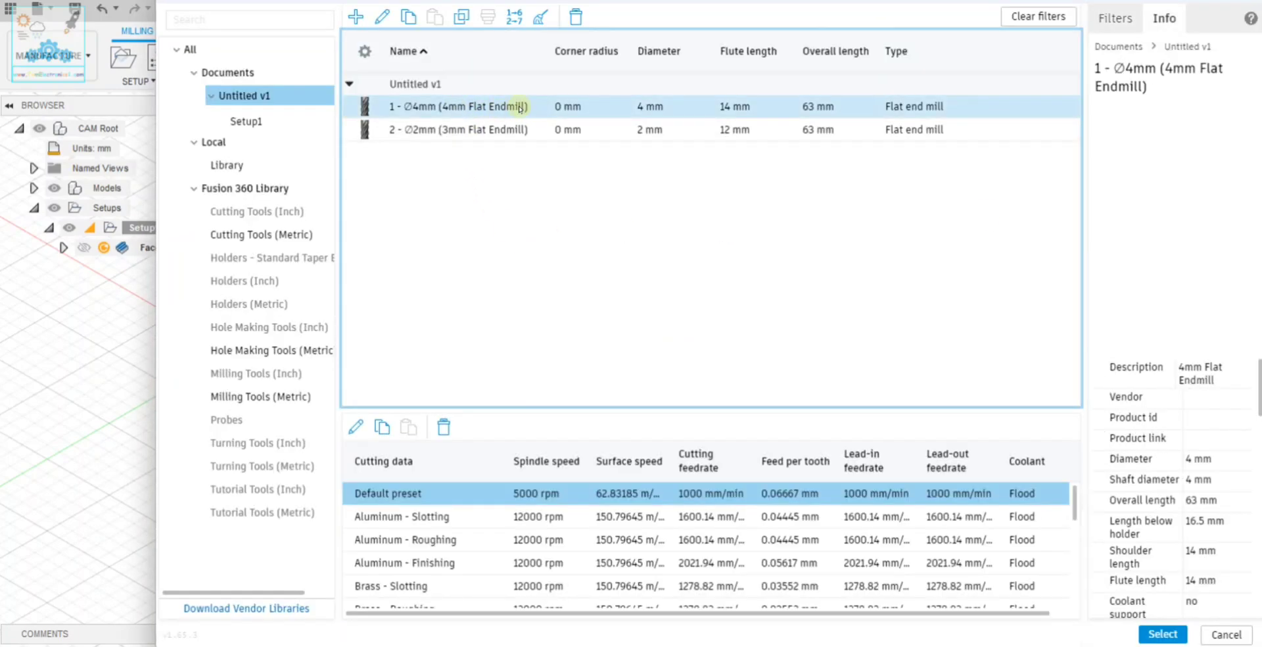
left_click(1164, 634)
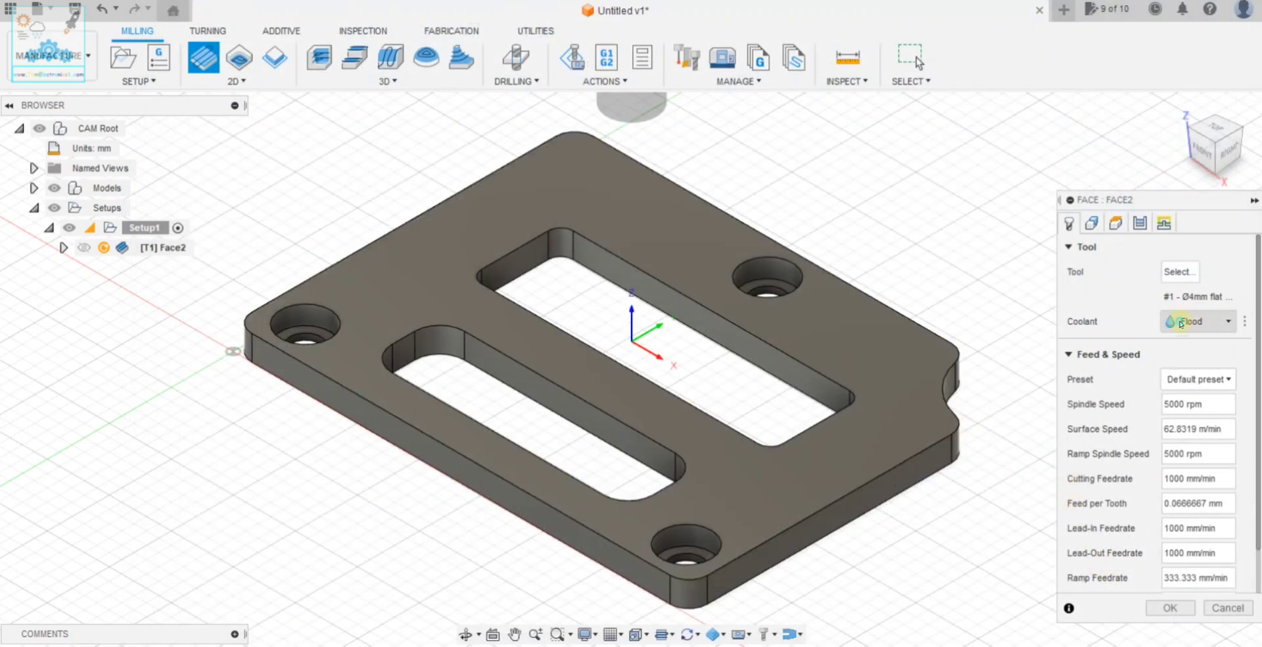
Disable coolant and set 15000 rpm spindle speed with 2000 mm/min cutting feedrate.
left_click(1196, 320)
left_click(1184, 320)
mouse_move(1197, 405)
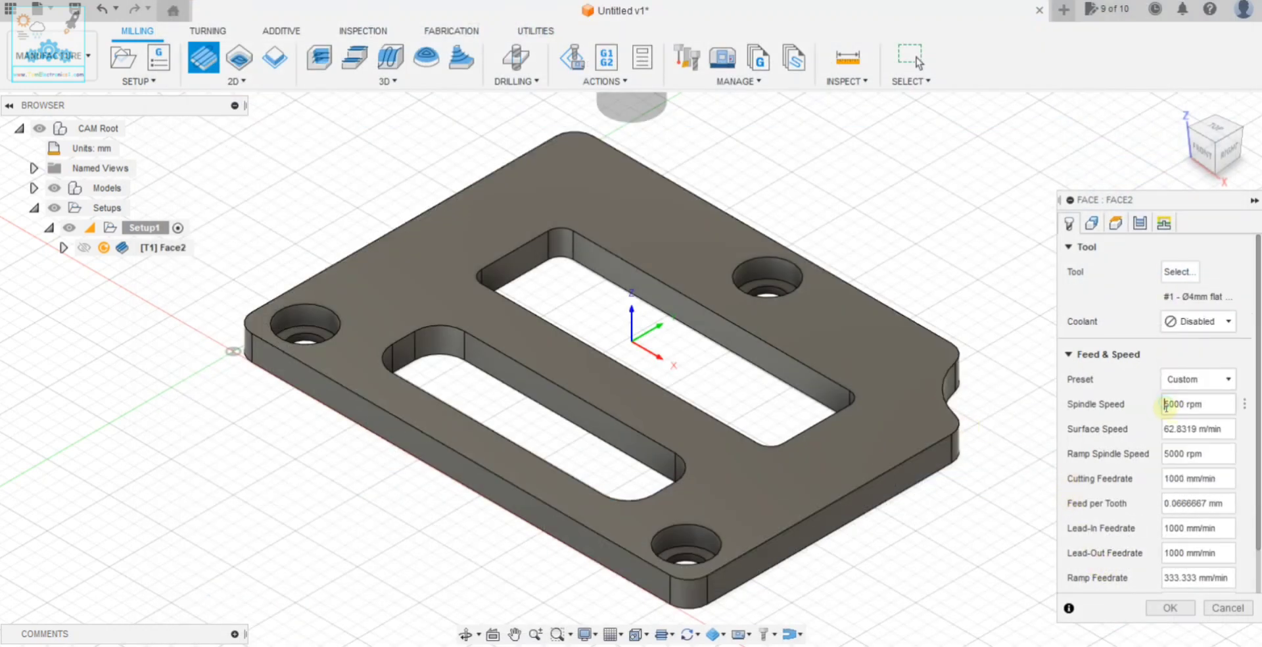
type("1")
key("Tab")
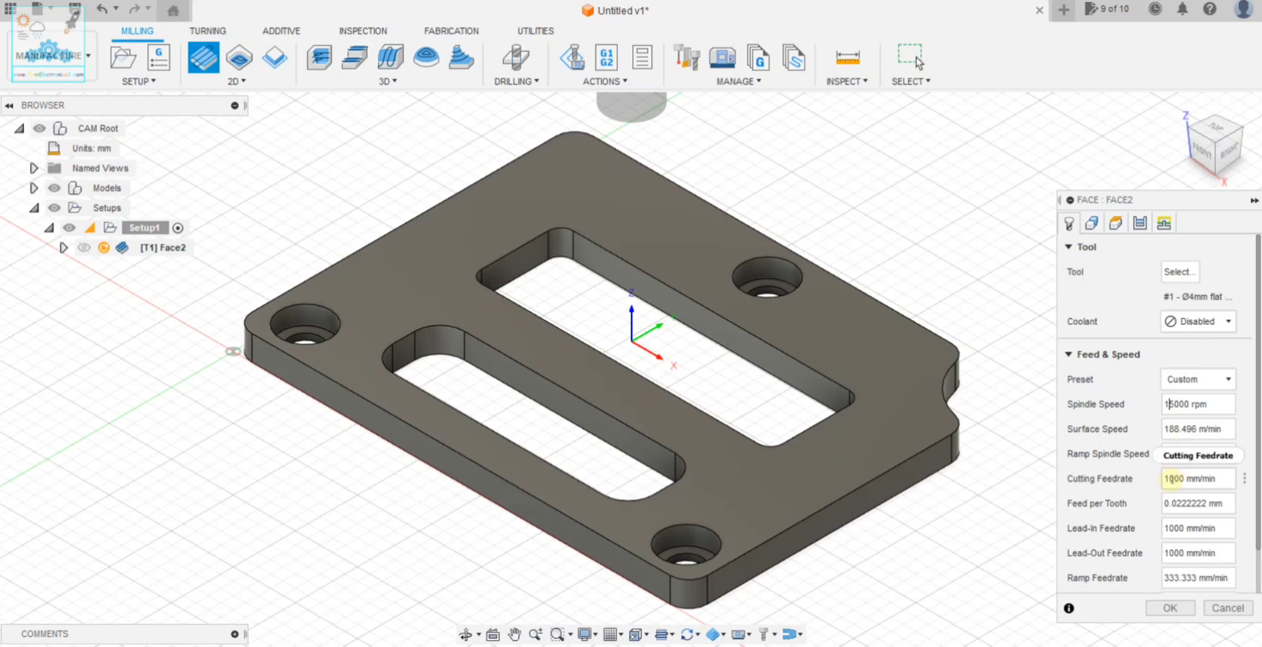
left_click(1168, 479)
key("BackSpace")
type("2")
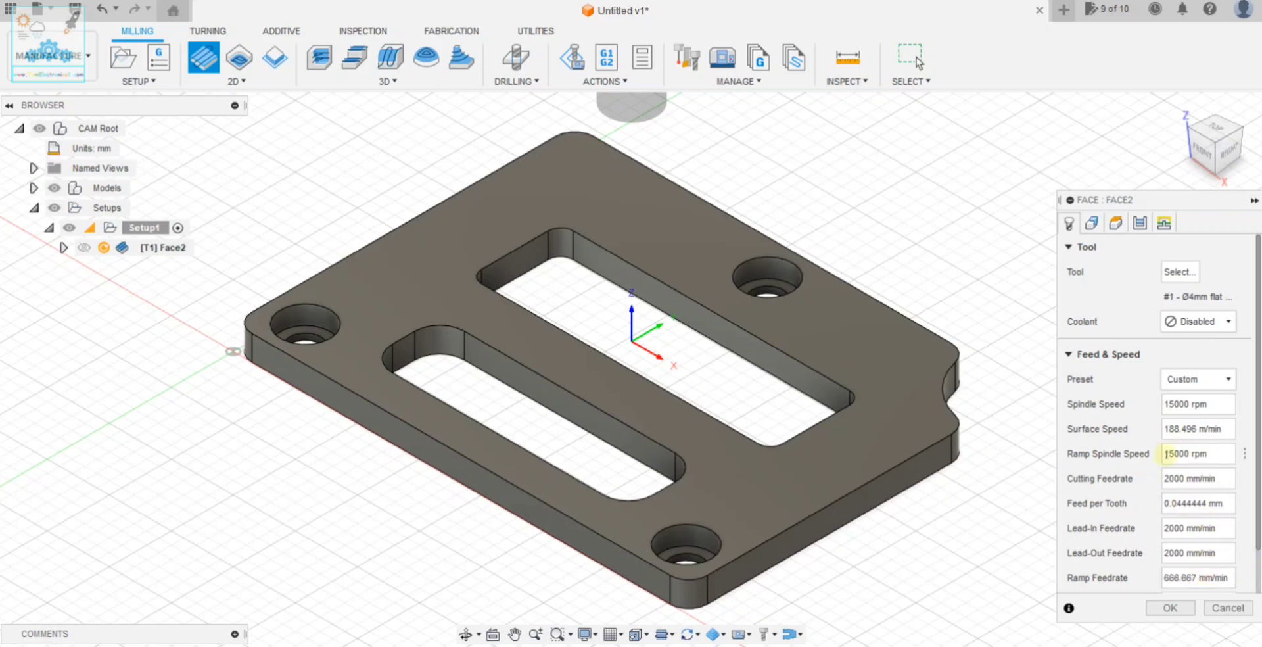
left_click(1091, 225)
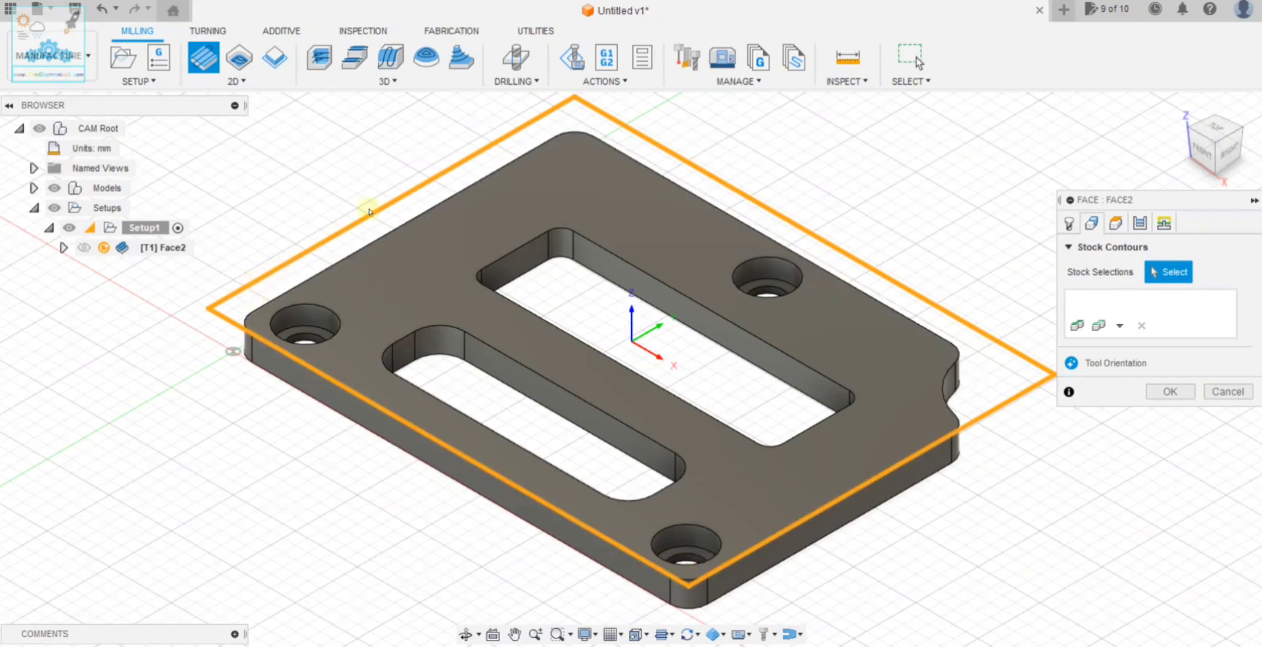
Set Face2's clearance height offset to 0 mm, placing the clearance plane at 5 mm.
left_click(1115, 224)
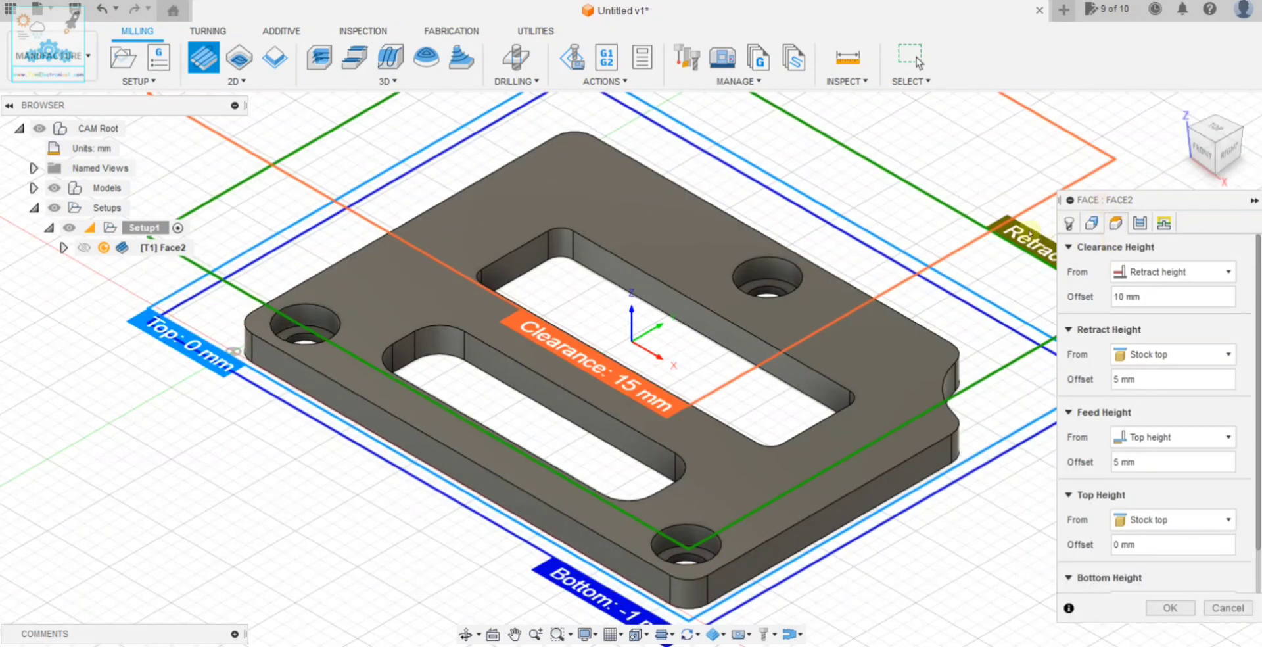
scroll(822, 339, "down", 2)
scroll(826, 336, "down", 1)
left_click_drag(1126, 299, 1103, 298)
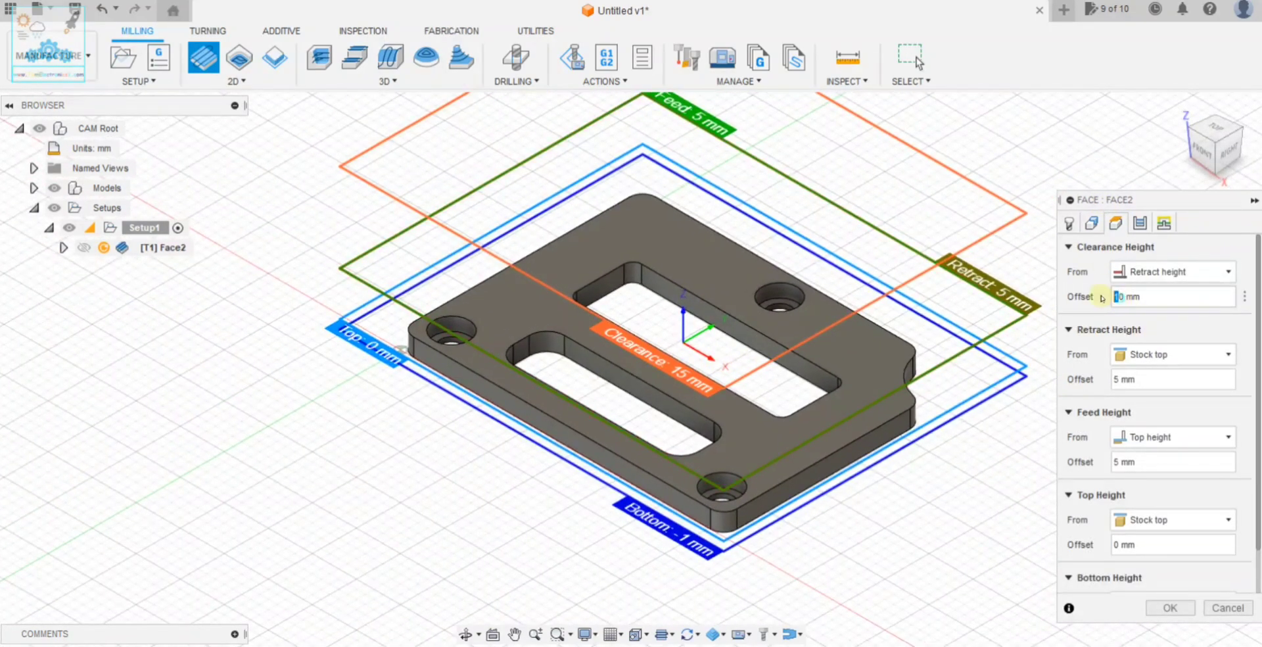
left_click(1201, 150)
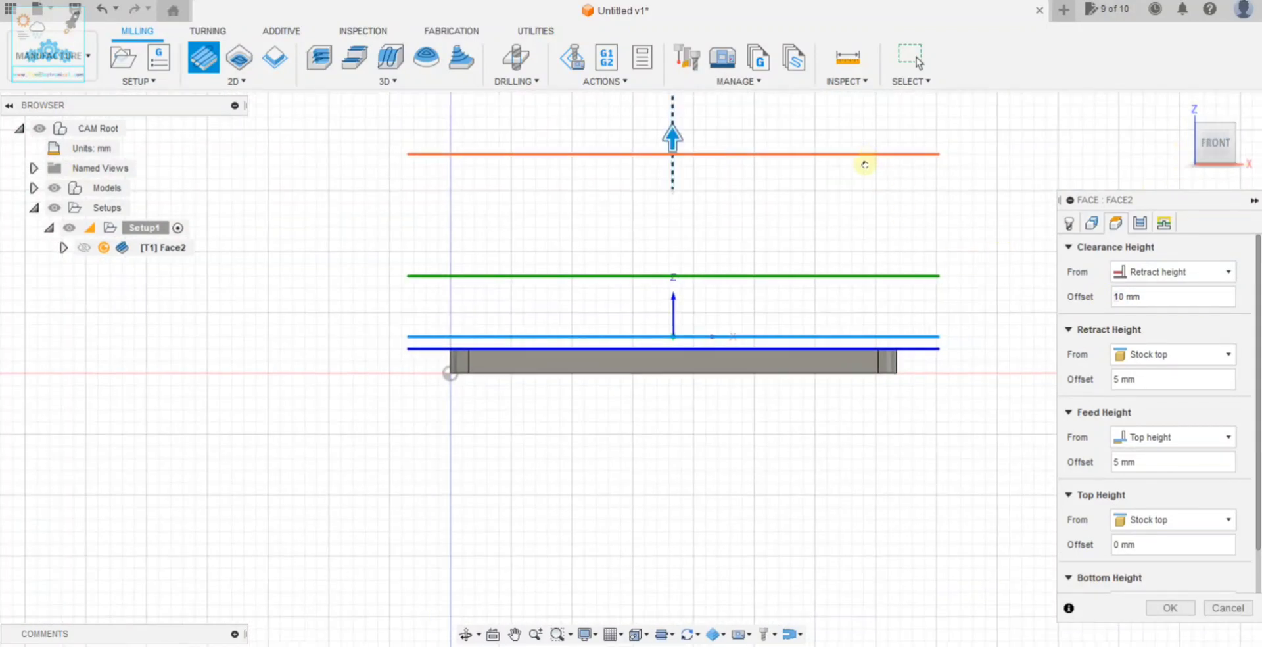
mouse_move(865, 155)
left_mouse_down()
mouse_move(866, 201)
mouse_move(890, 155)
left_mouse_up()
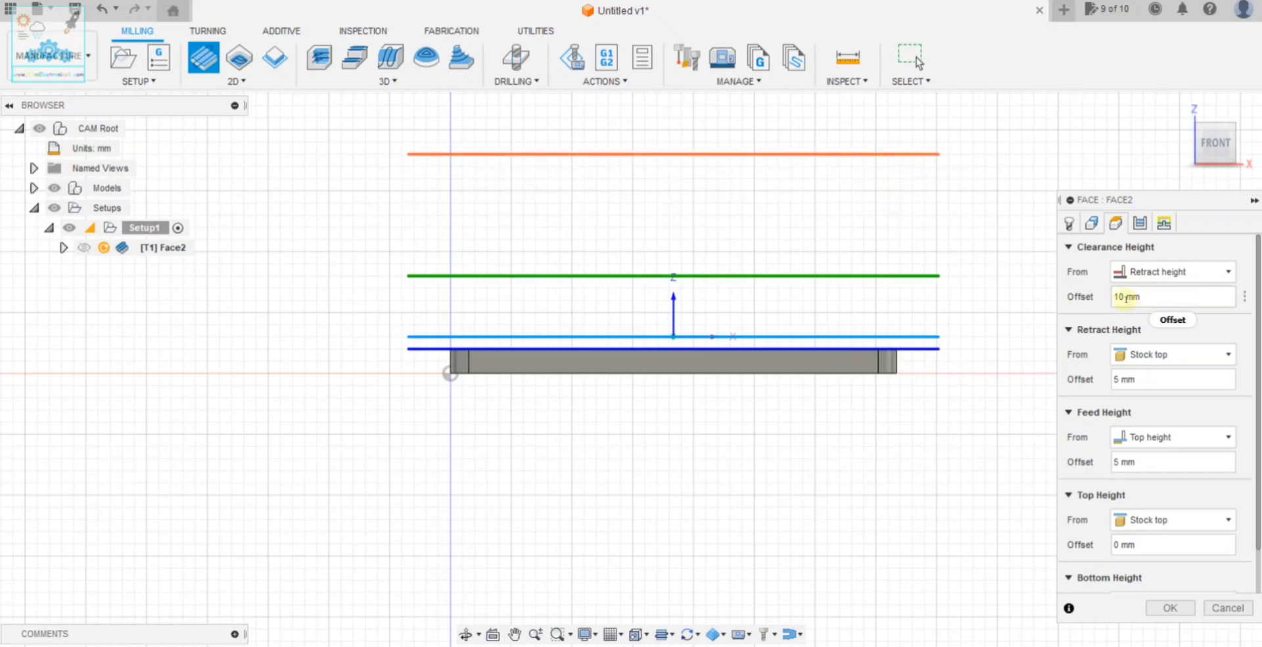
key("Return")
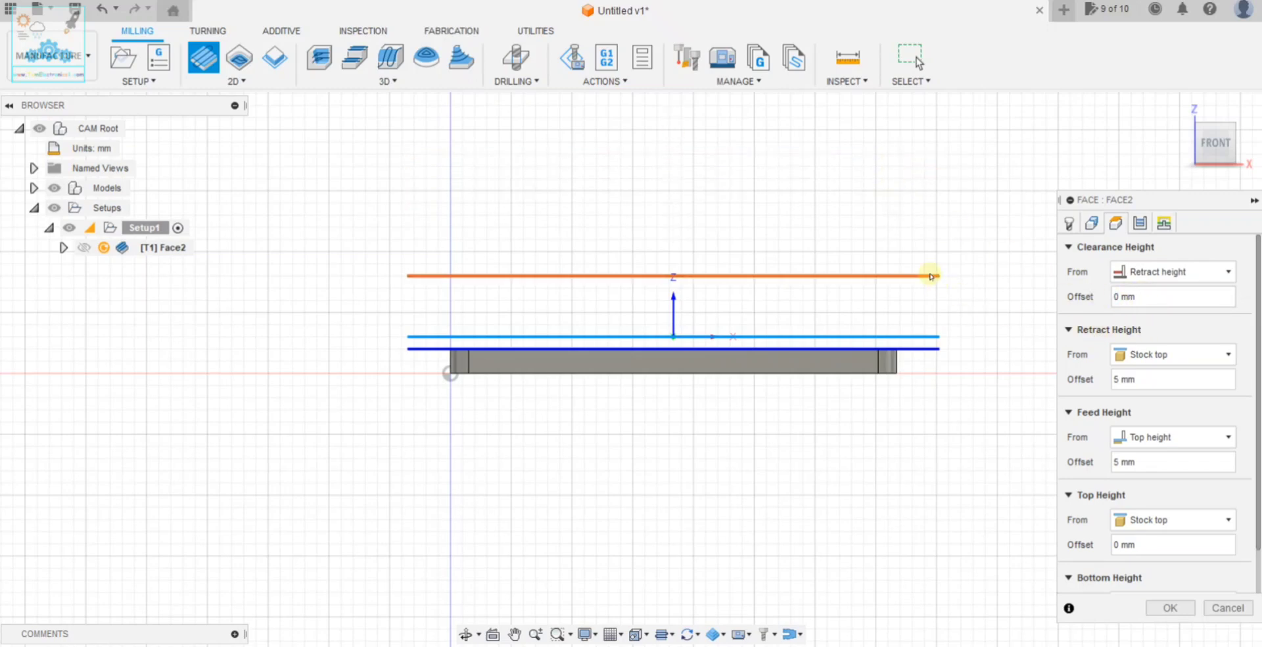
left_click(1181, 106)
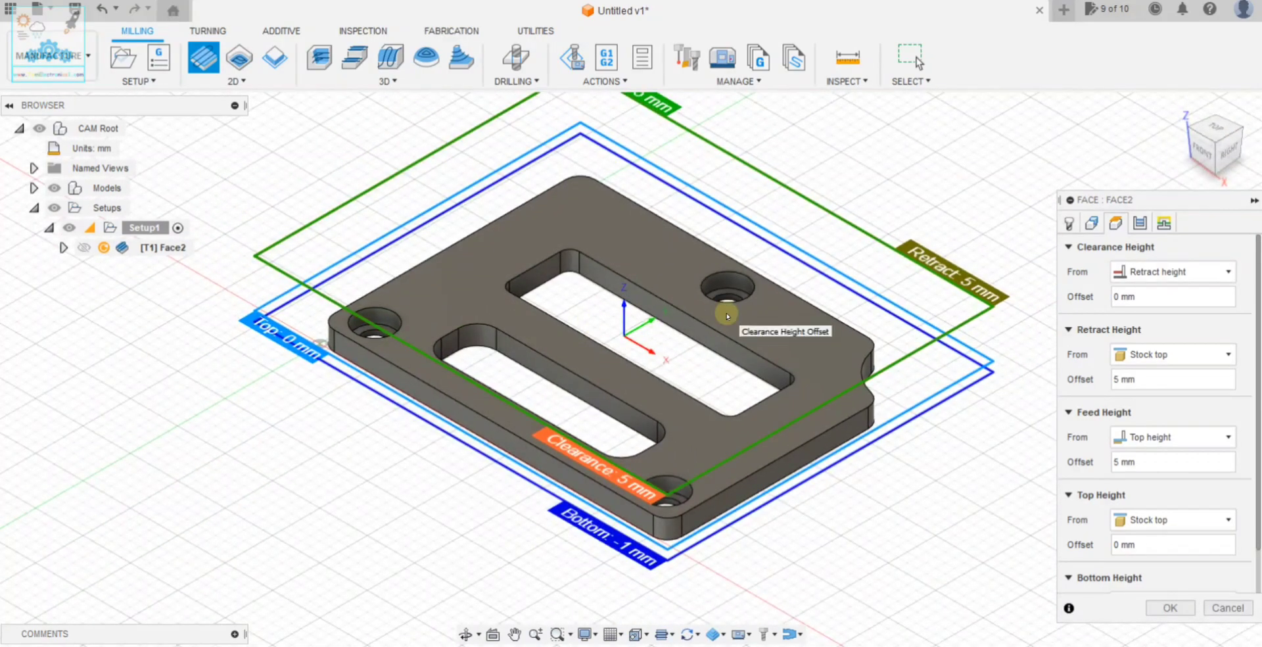
left_click(1132, 224)
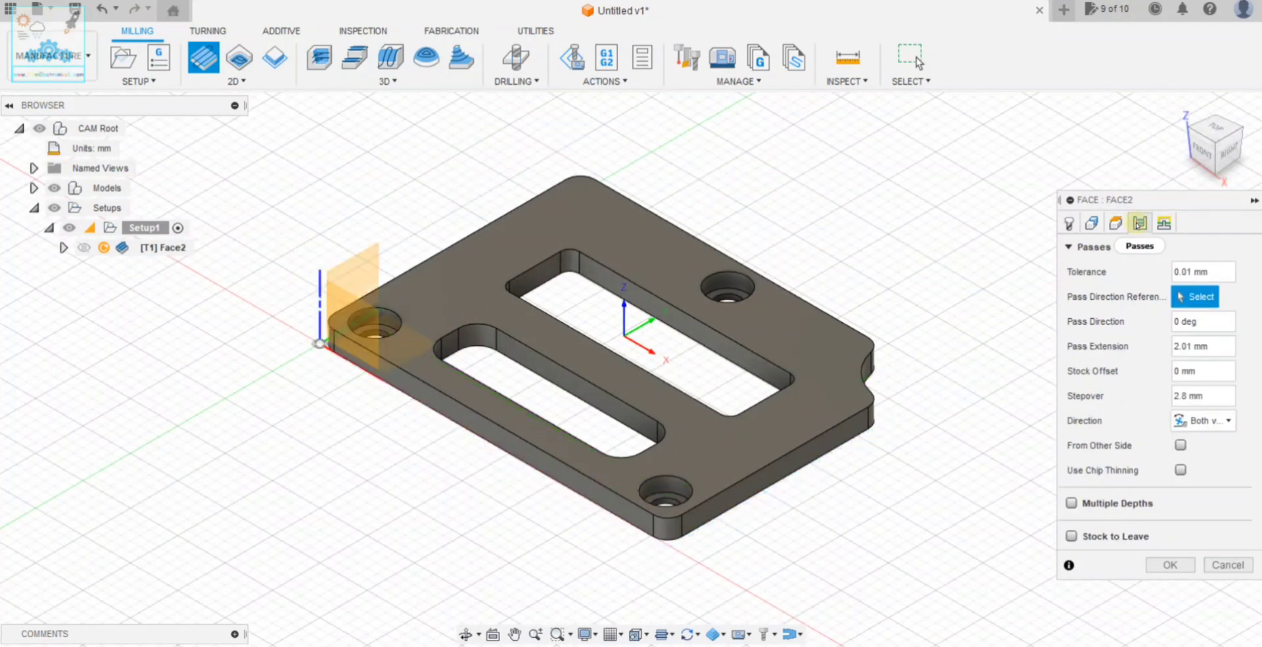
mouse_move(1201, 421)
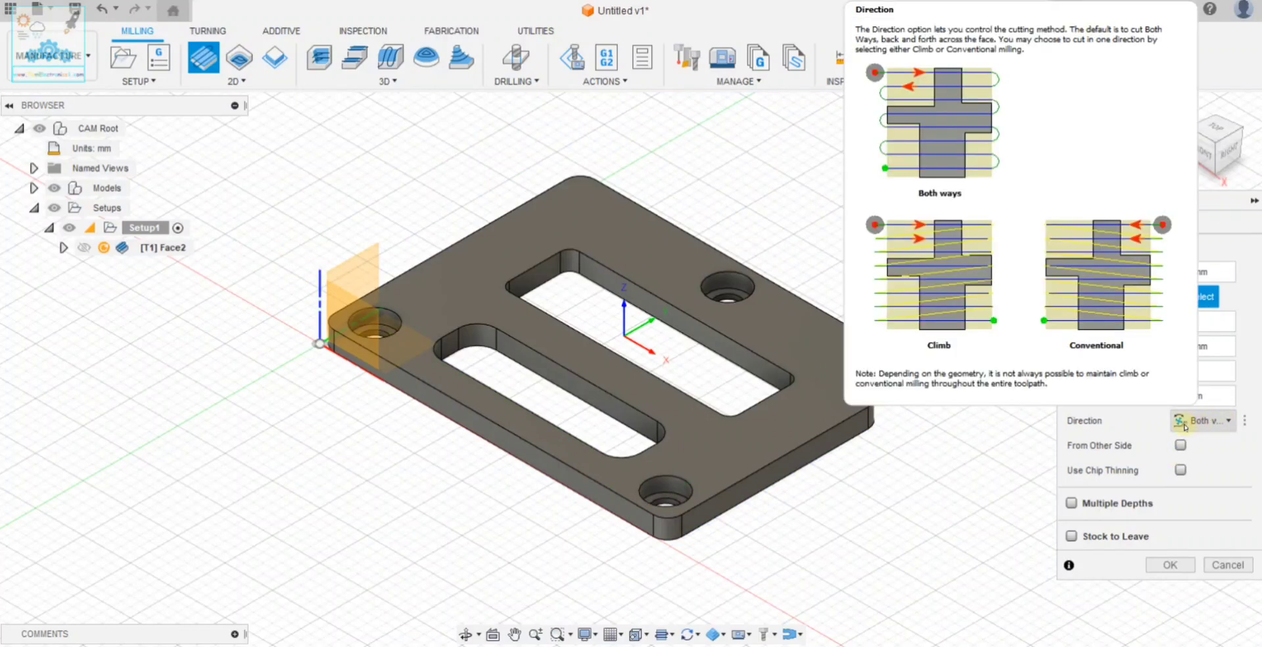
Give Face2 a 3 mm stepover, Both ways direction and 0.5 mm multiple stepdowns, then generate it.
left_click(1197, 424)
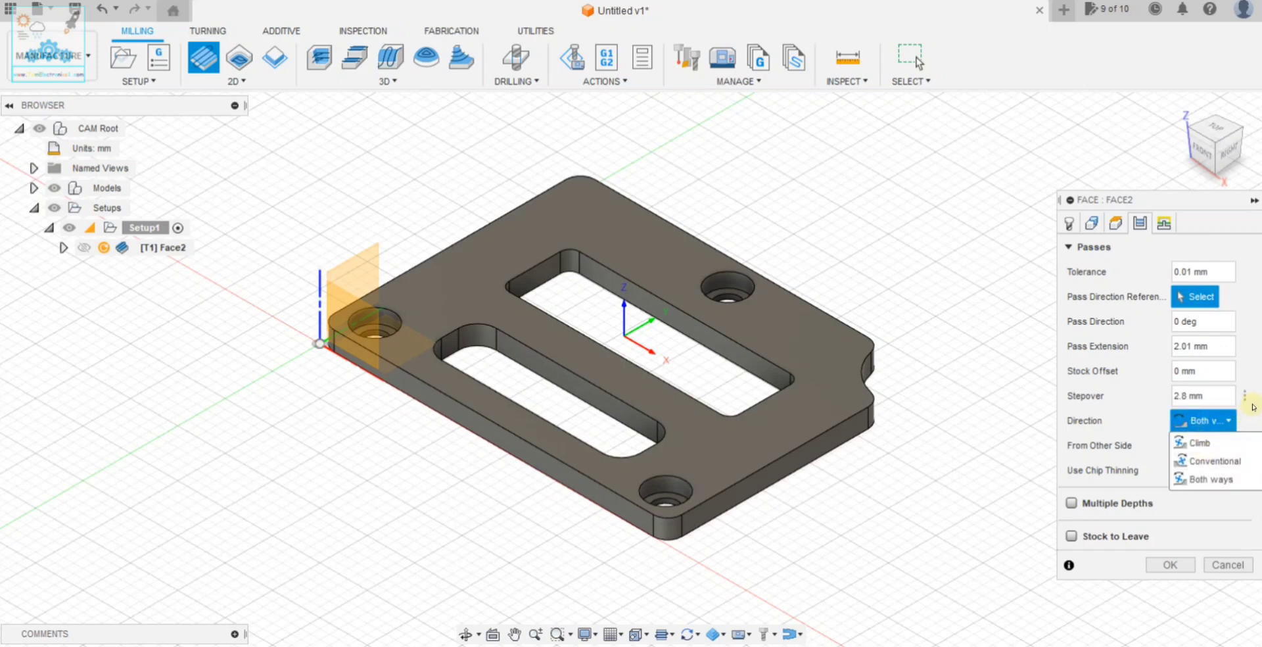
left_click(1194, 425)
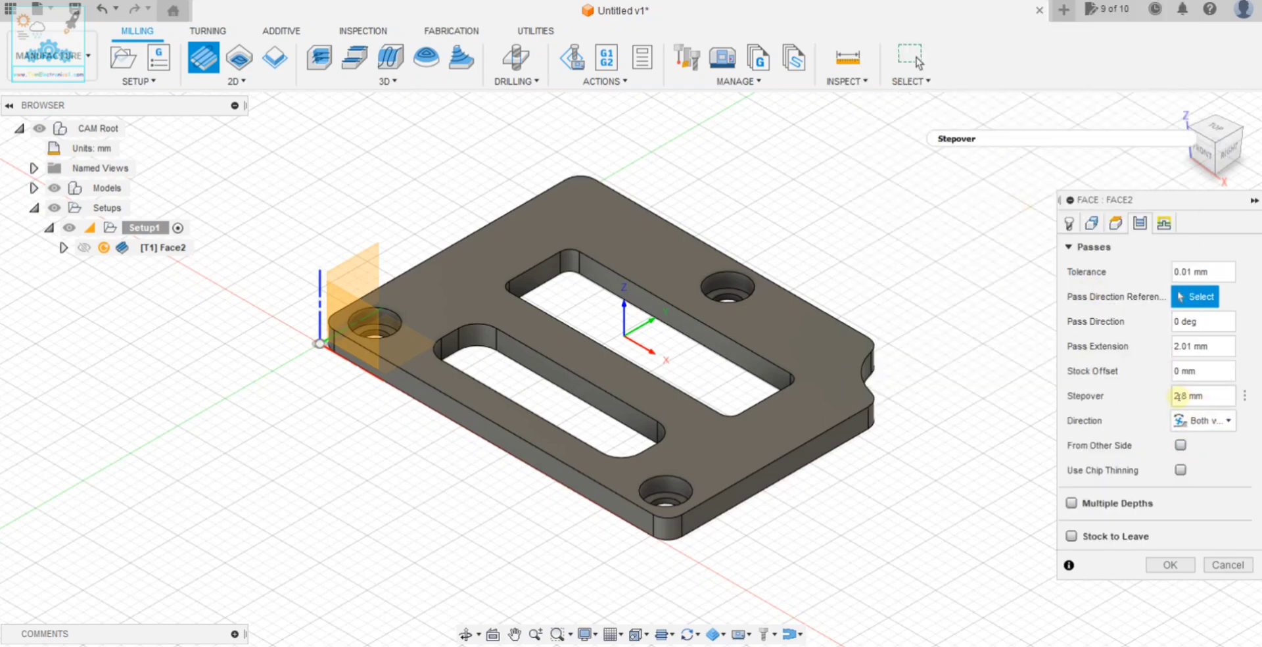
mouse_move(1193, 396)
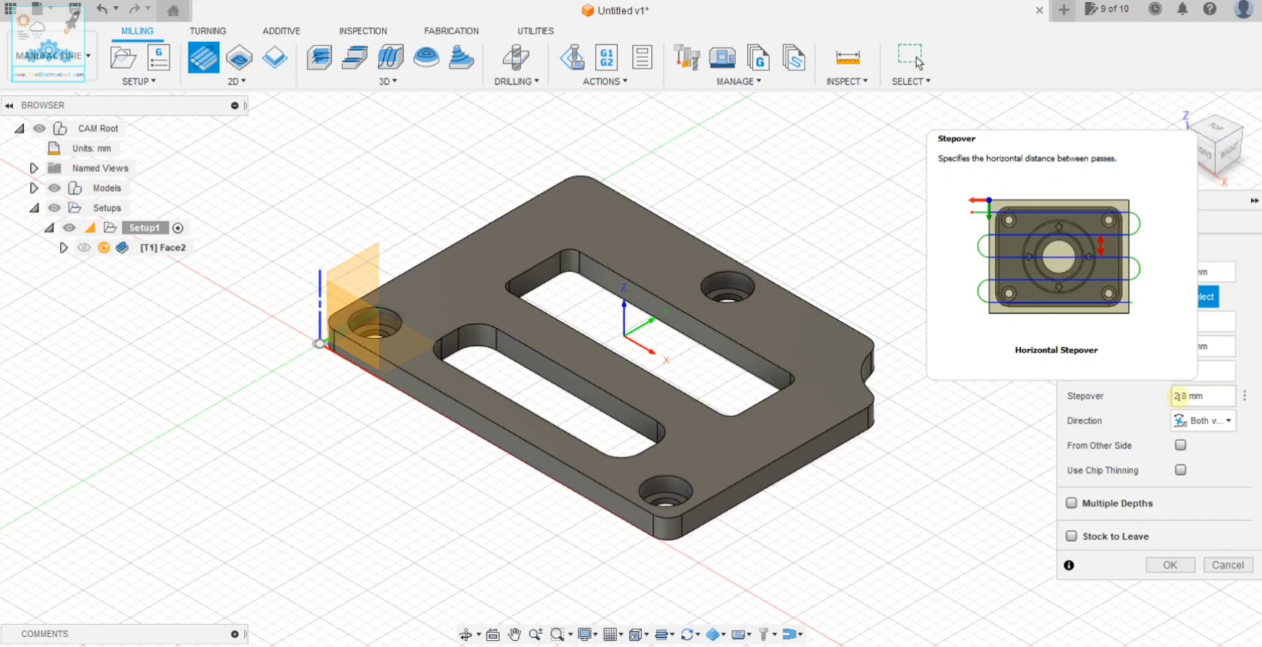
left_click_drag(1187, 395, 1171, 398)
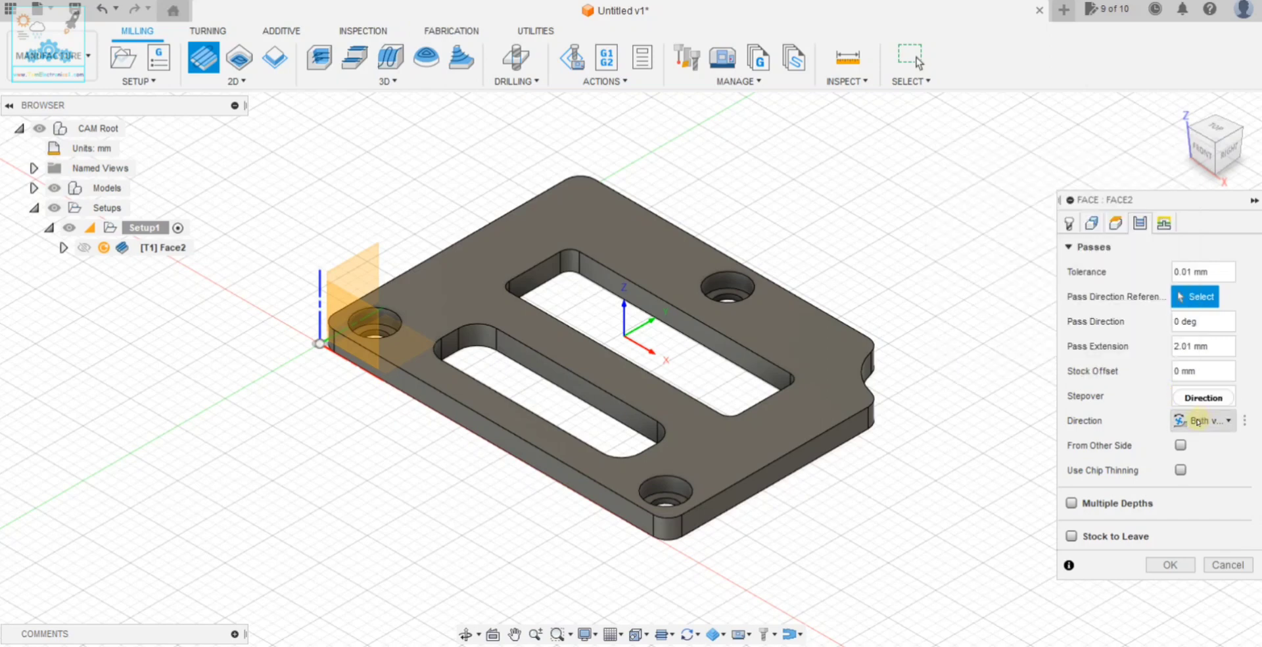
left_click(1193, 425)
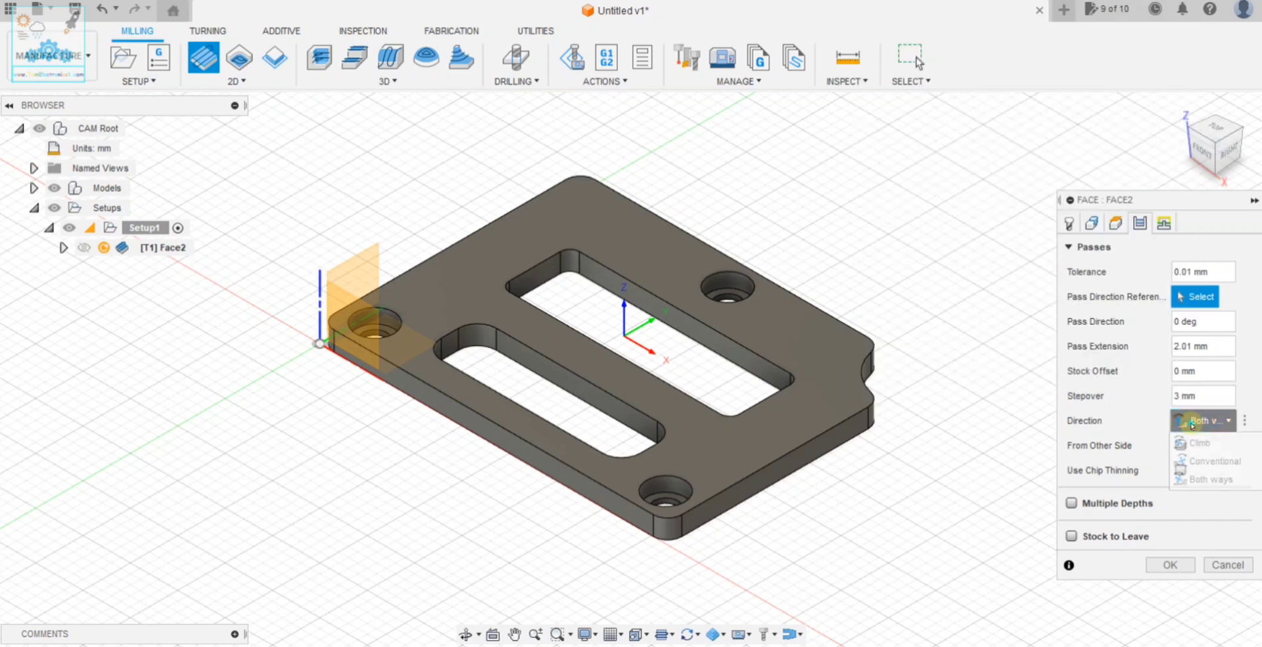
left_click(1210, 476)
left_click(1072, 503)
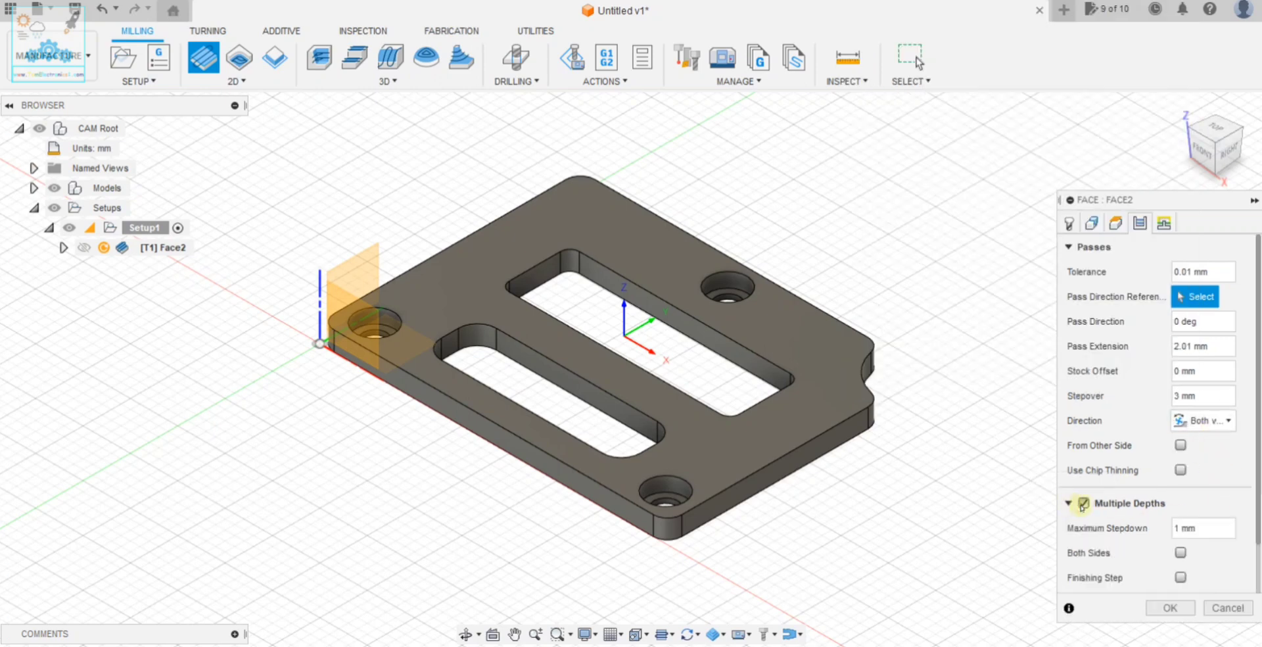
double_click(1178, 528)
type("0.5")
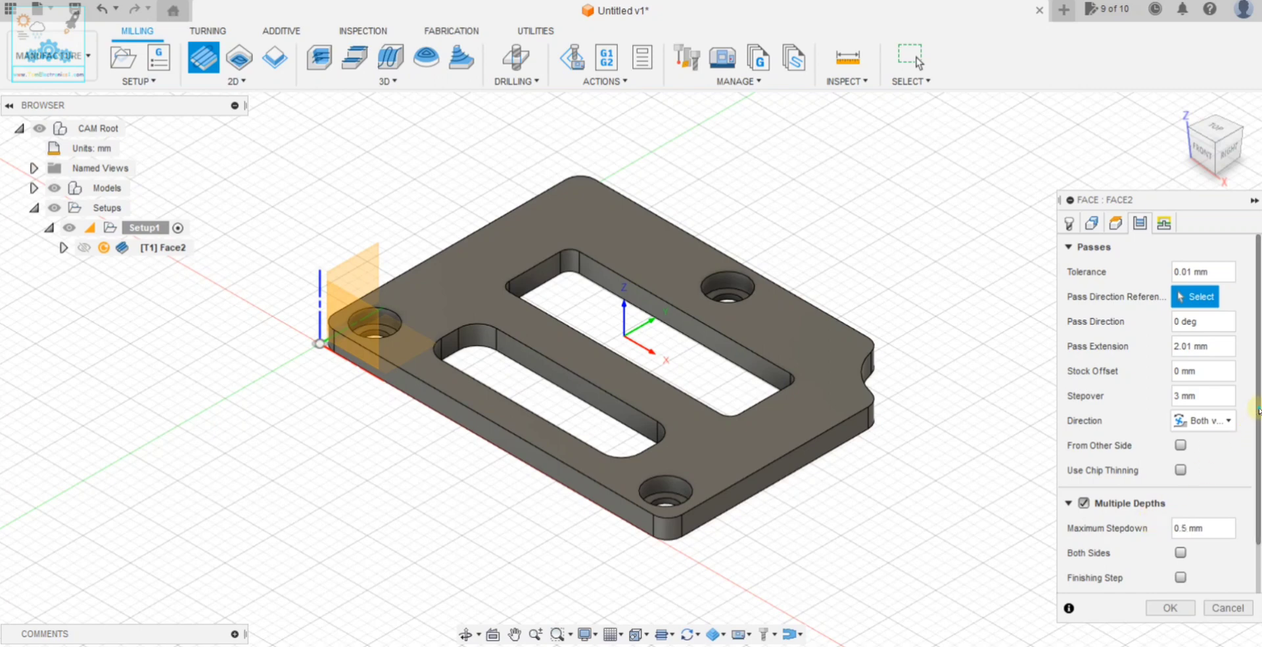
scroll(1255, 422, "down", 2)
left_click(1164, 223)
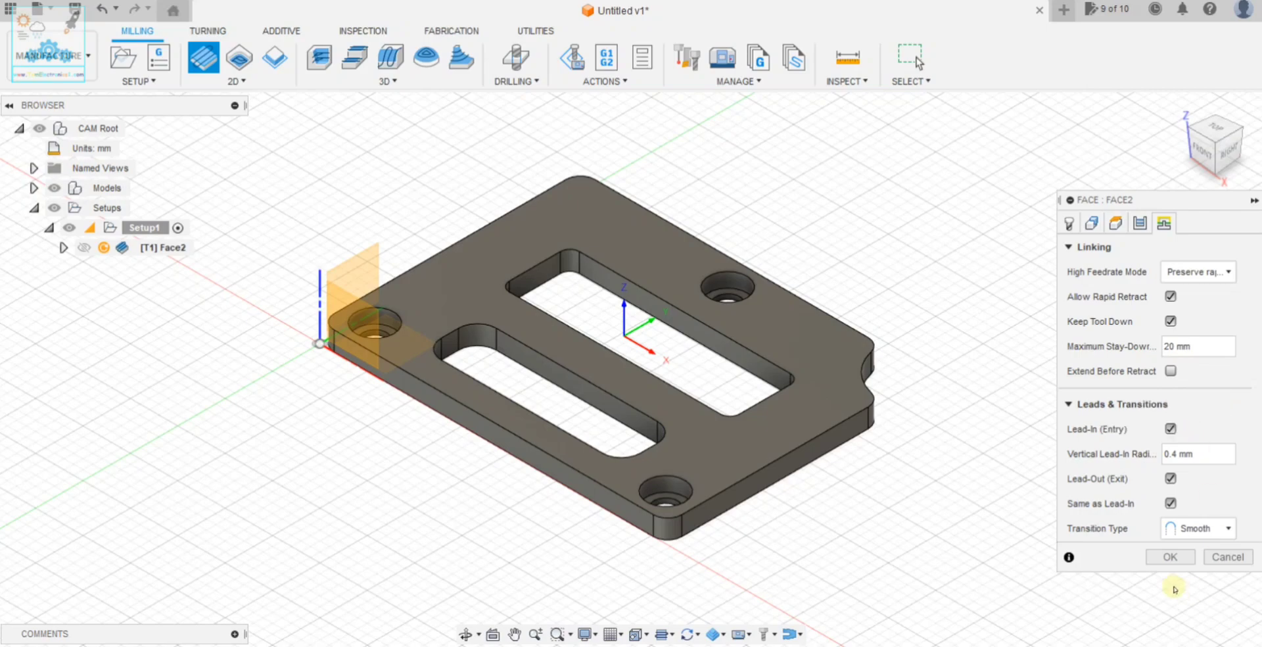
left_click(1171, 556)
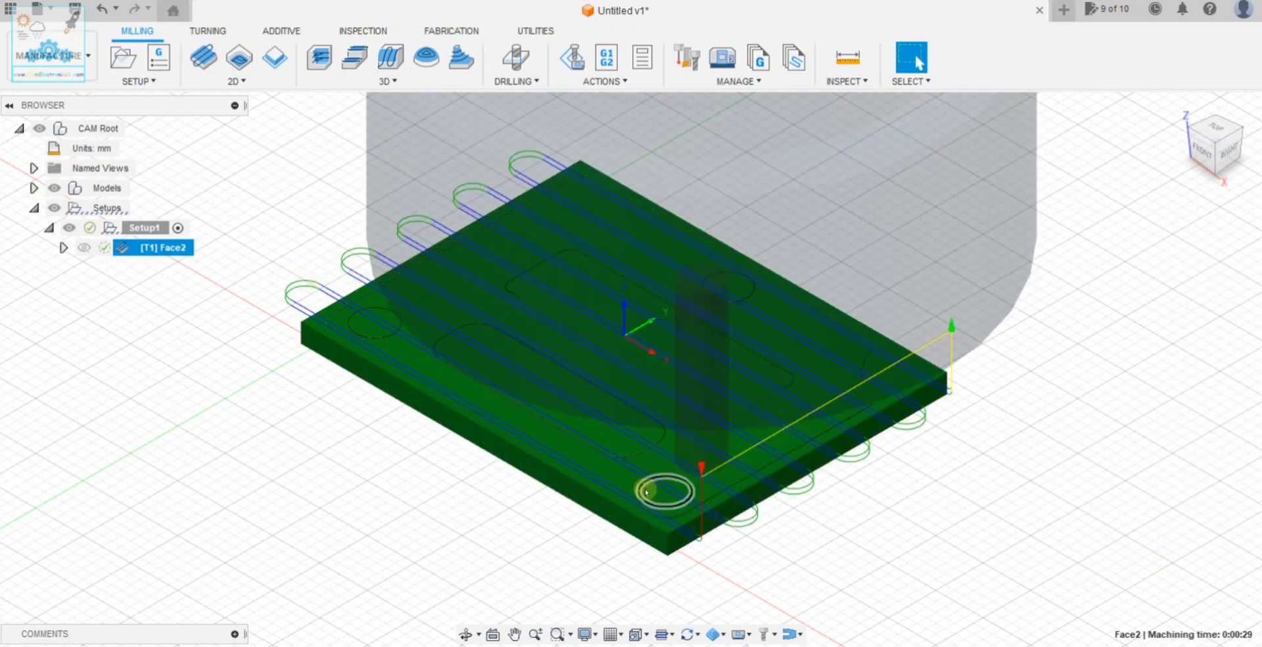
Play the Face2 simulation across the stock, then exit it and deselect the toolpath.
right_click(158, 252)
left_click(197, 87)
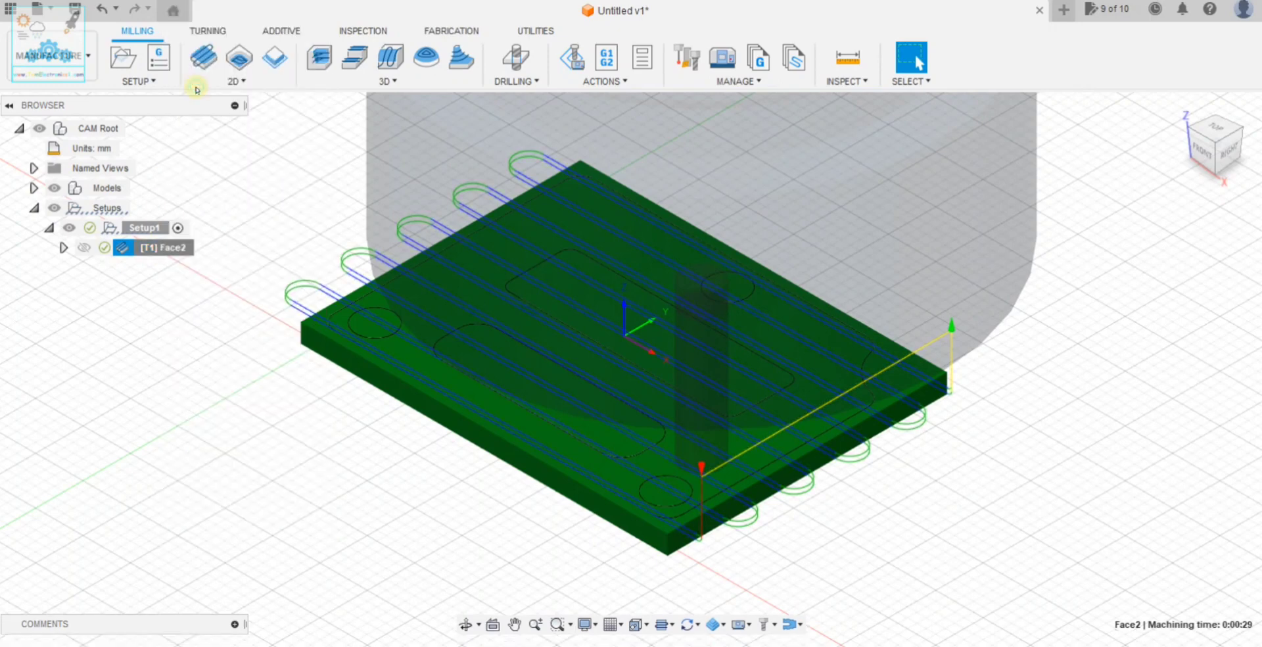
left_click(636, 568)
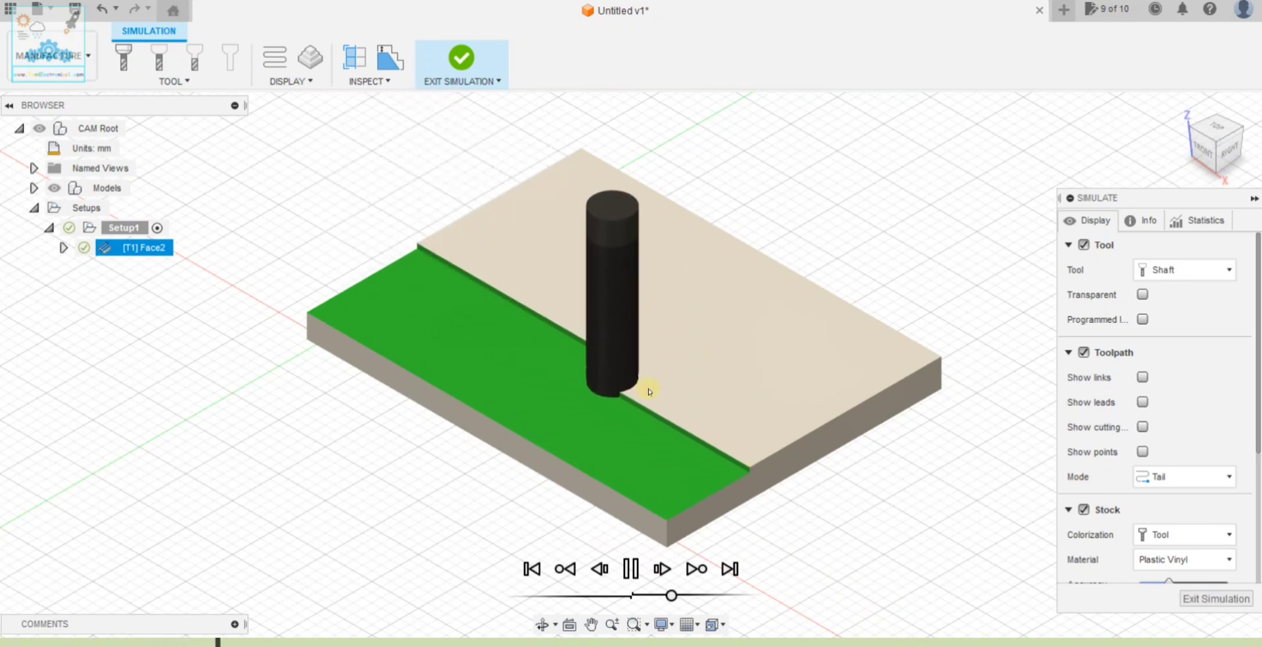
left_click(1145, 220)
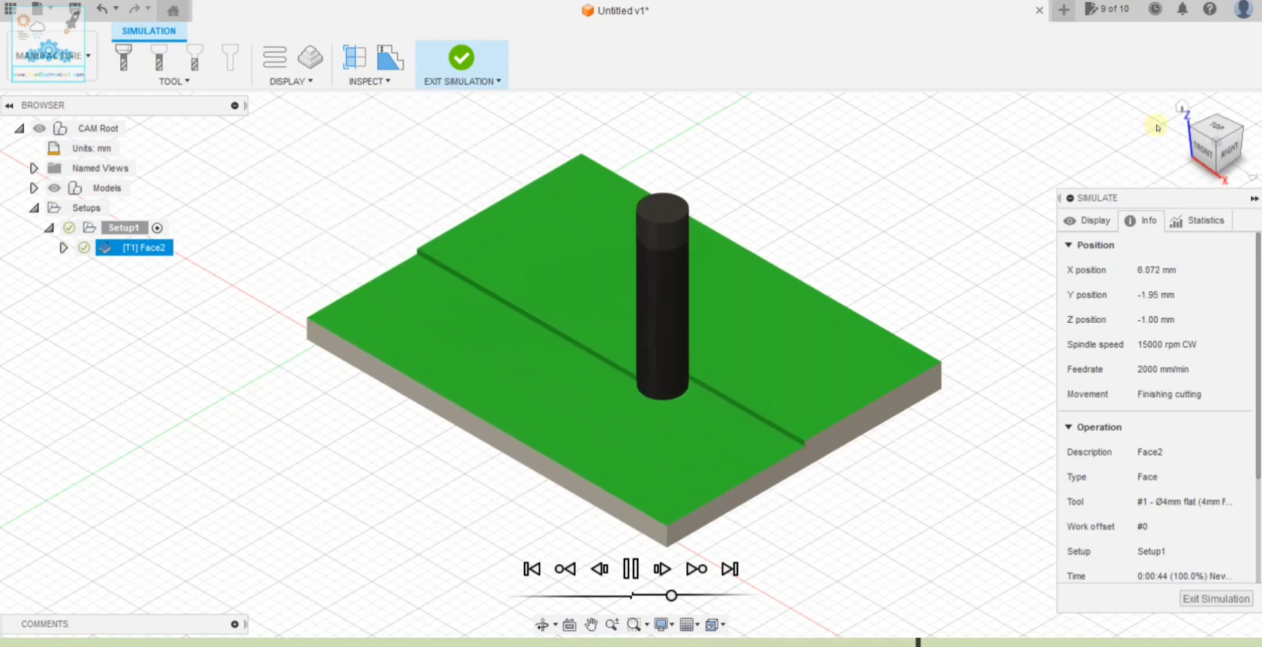
left_click_drag(1217, 144, 1201, 128)
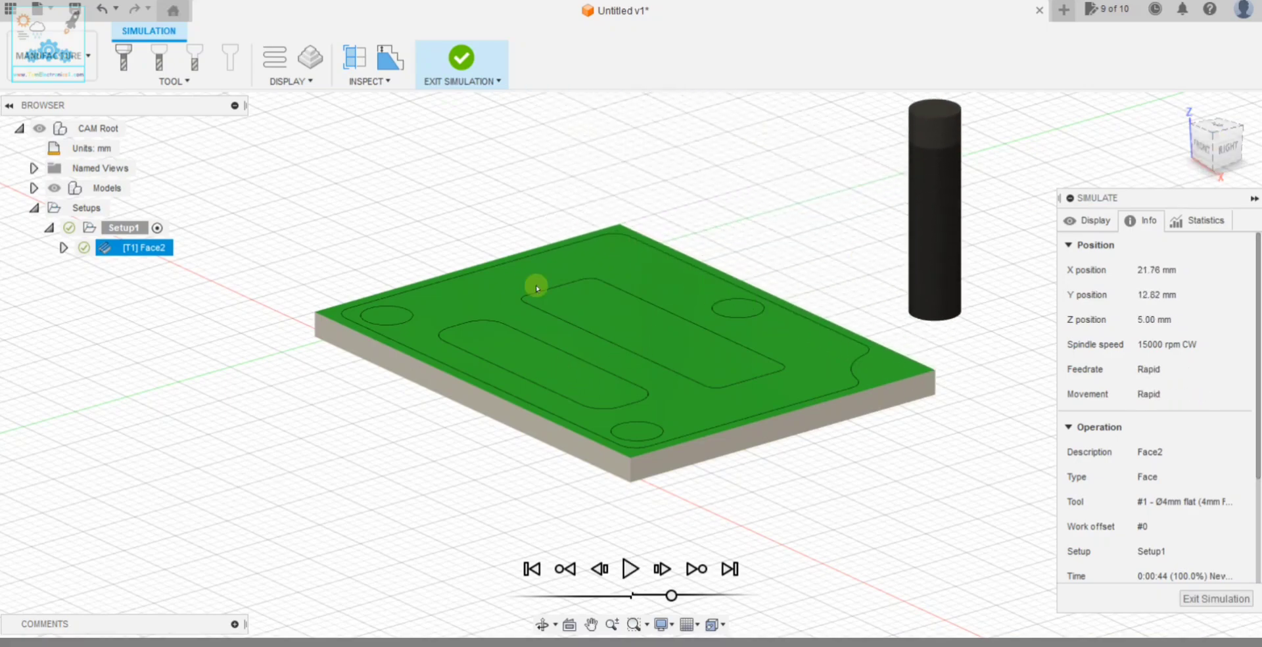
left_click(1223, 140)
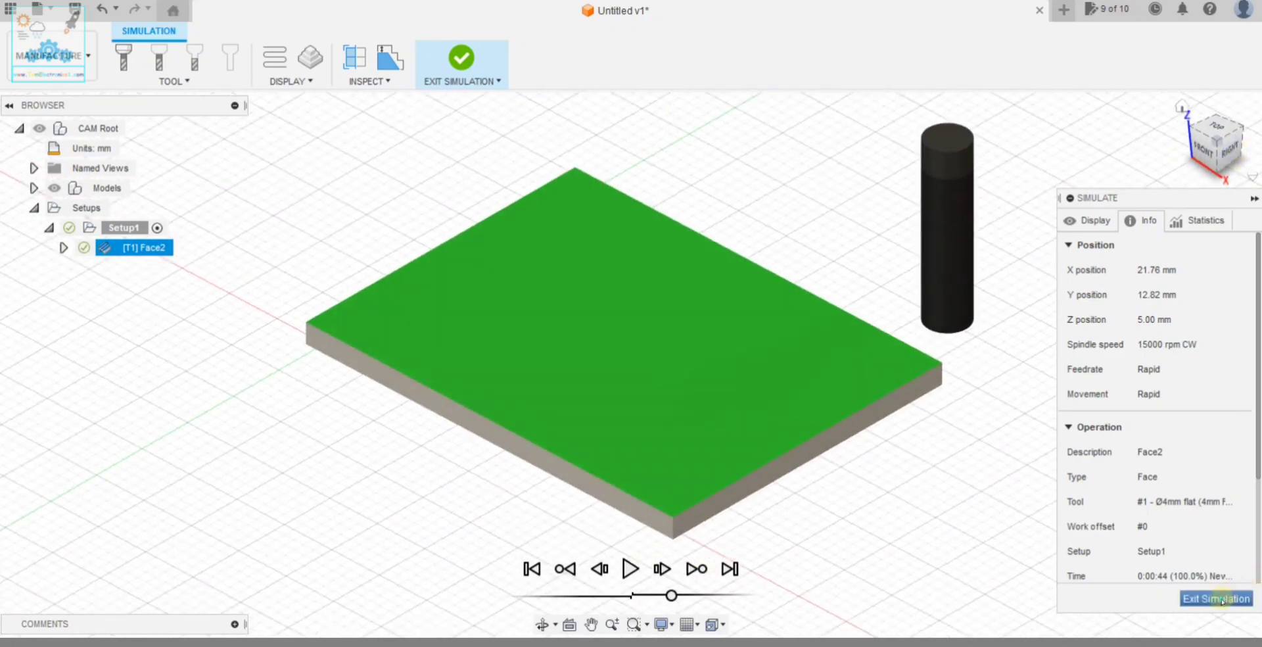
left_click(1221, 600)
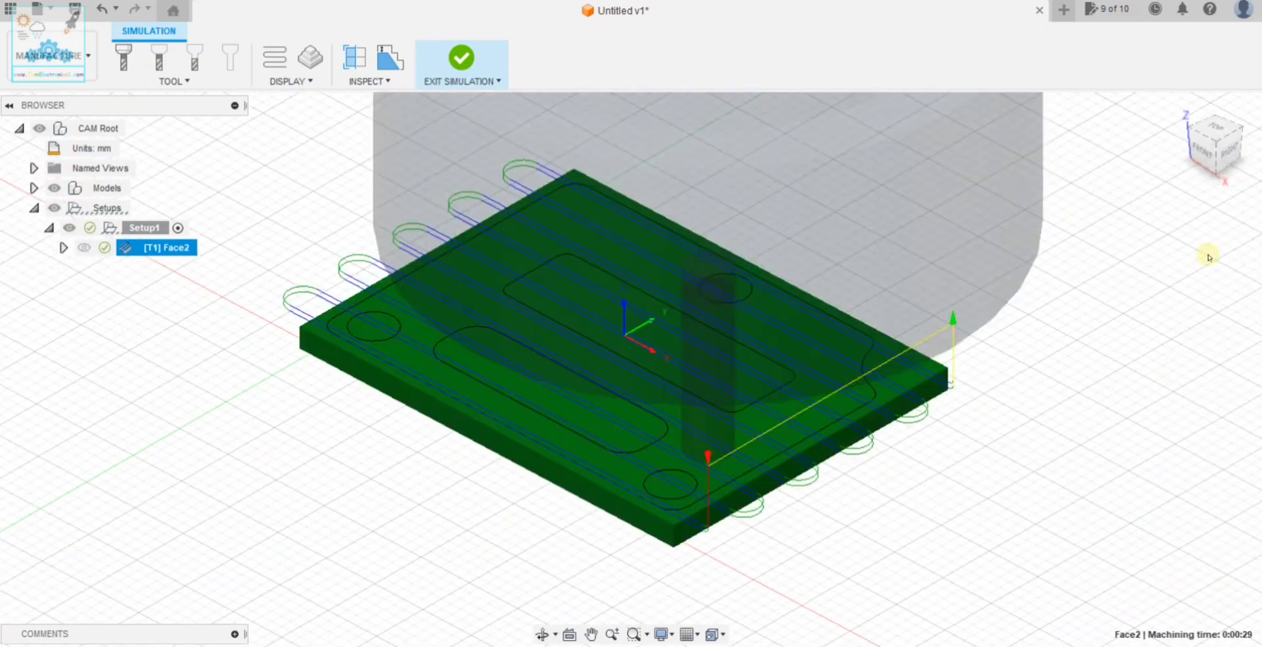
left_click(163, 319)
Create a 2D Contour with the Ø2mm flat endmill, coolant disabled, at 15000 rpm.
left_click(1181, 106)
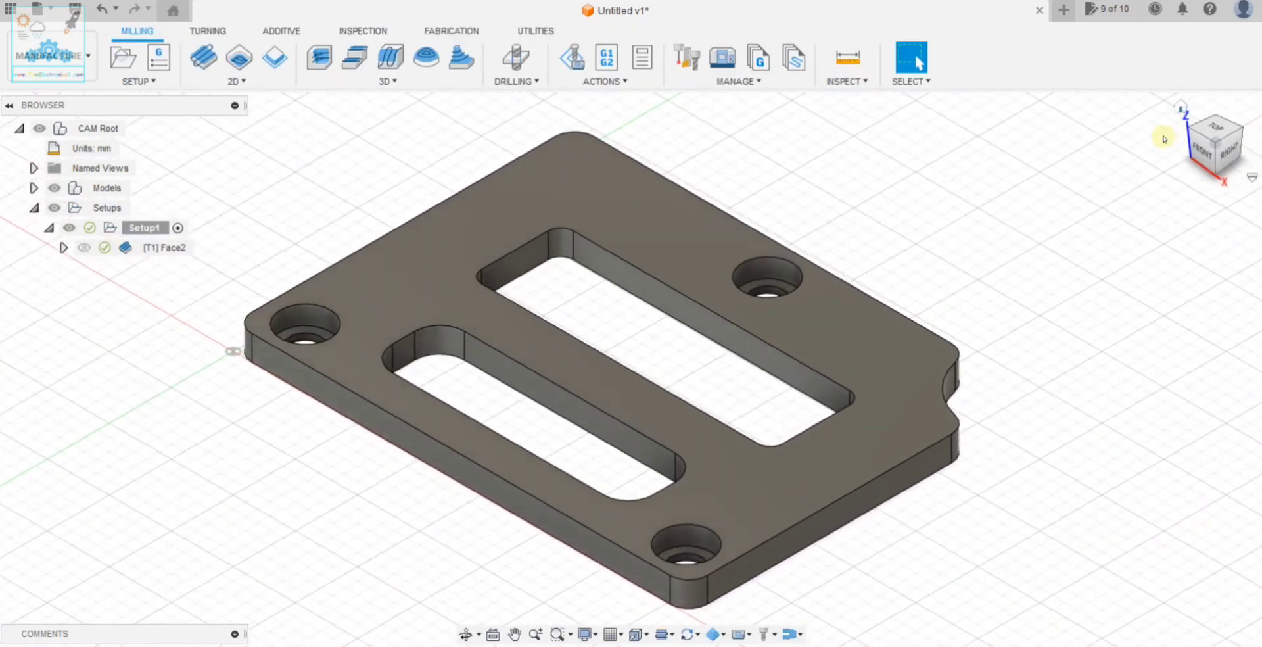
middle_click_drag(631, 365, 605, 324, "shift")
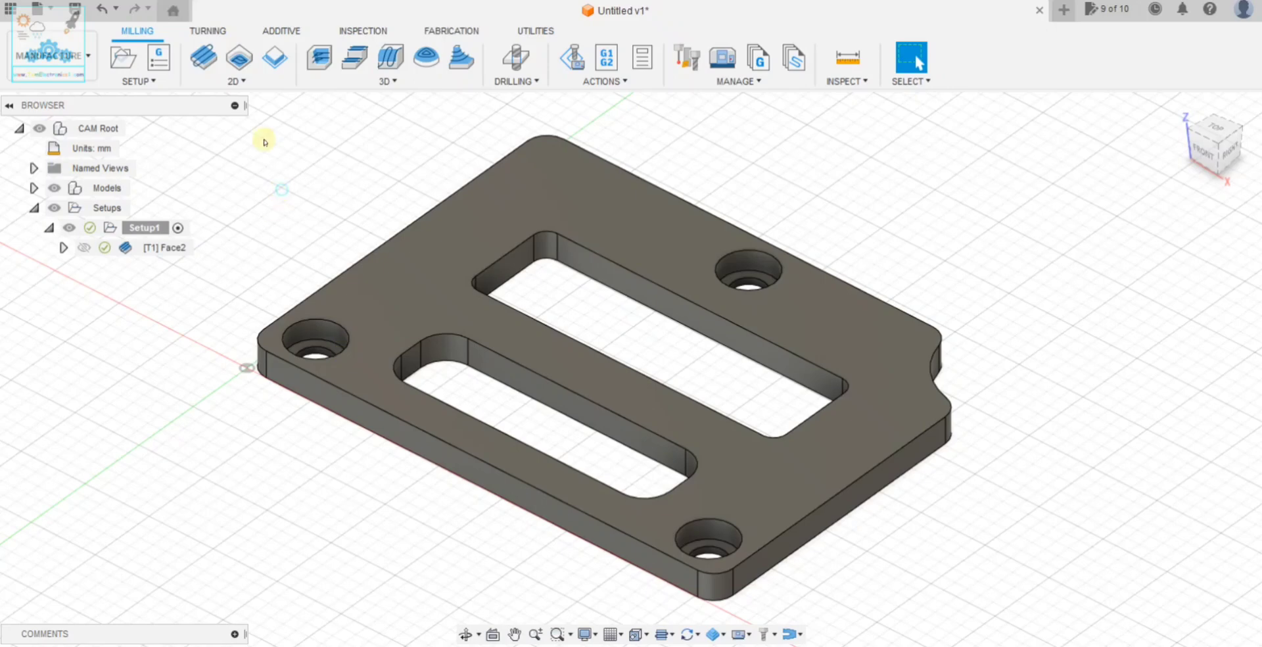
left_click(241, 81)
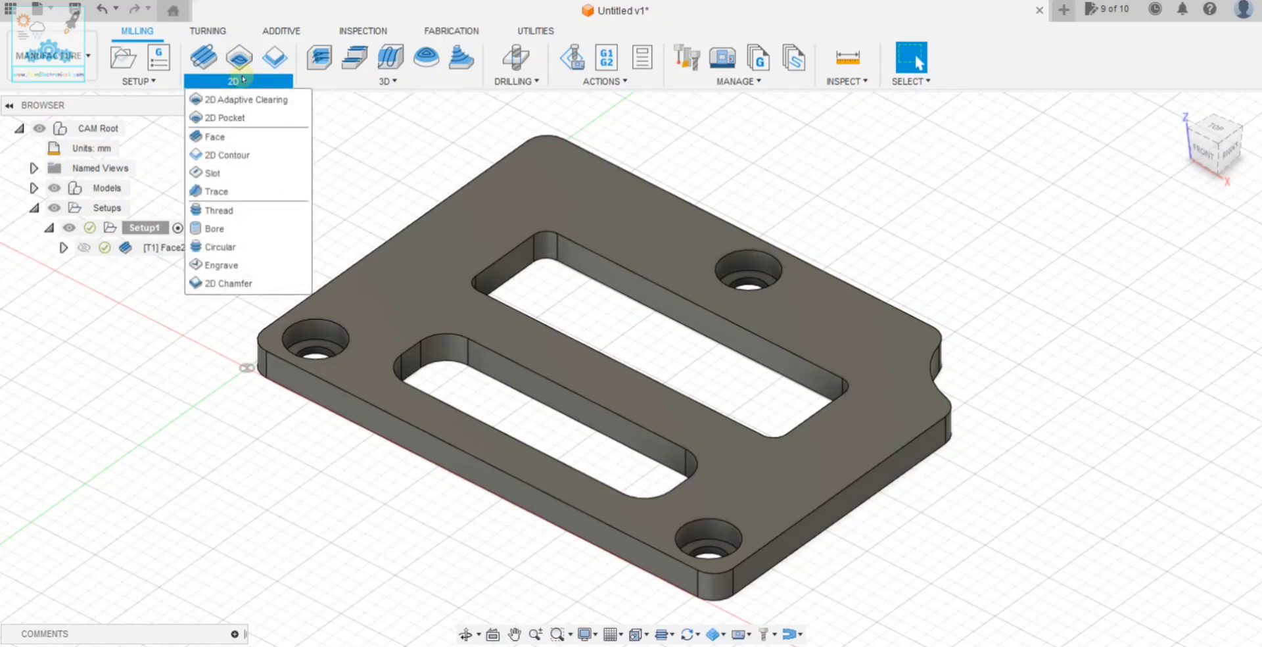
left_click(233, 156)
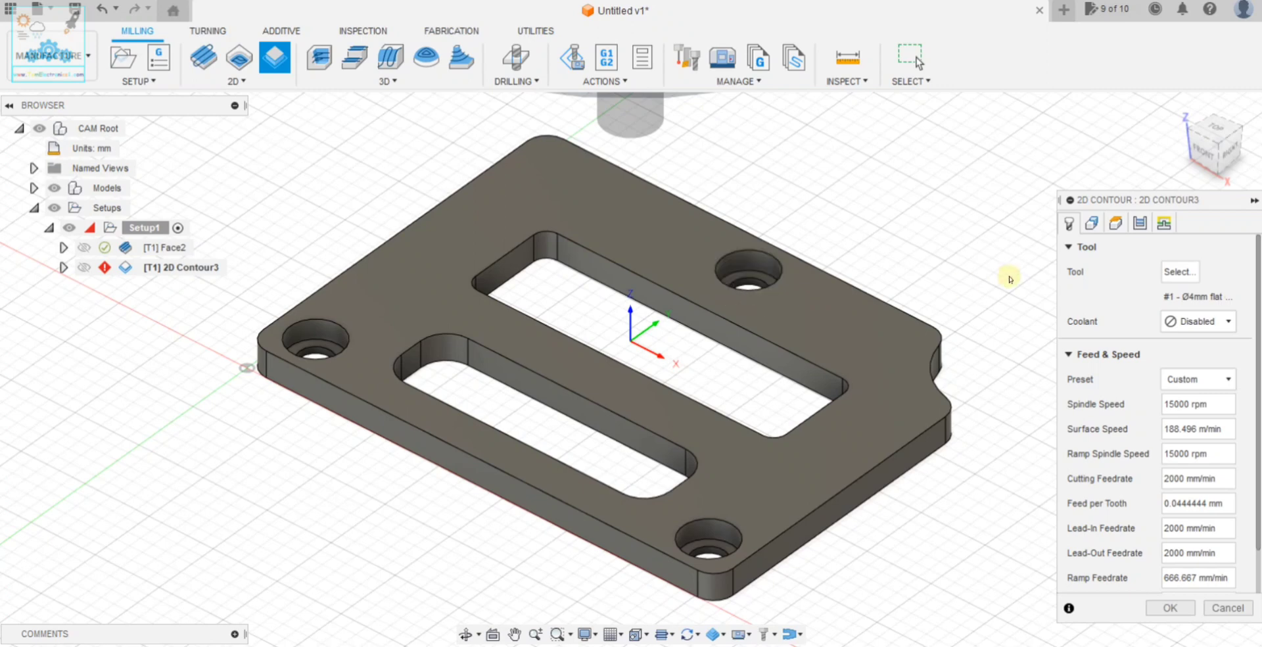
left_click(1177, 275)
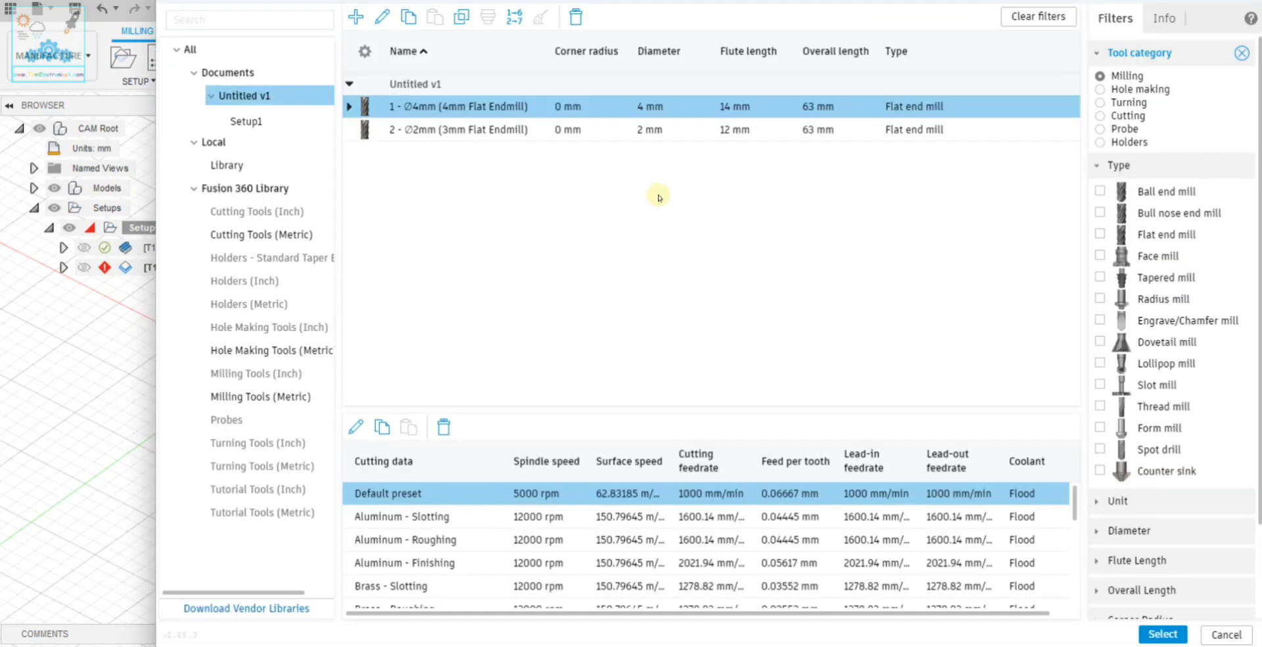
left_click(496, 135)
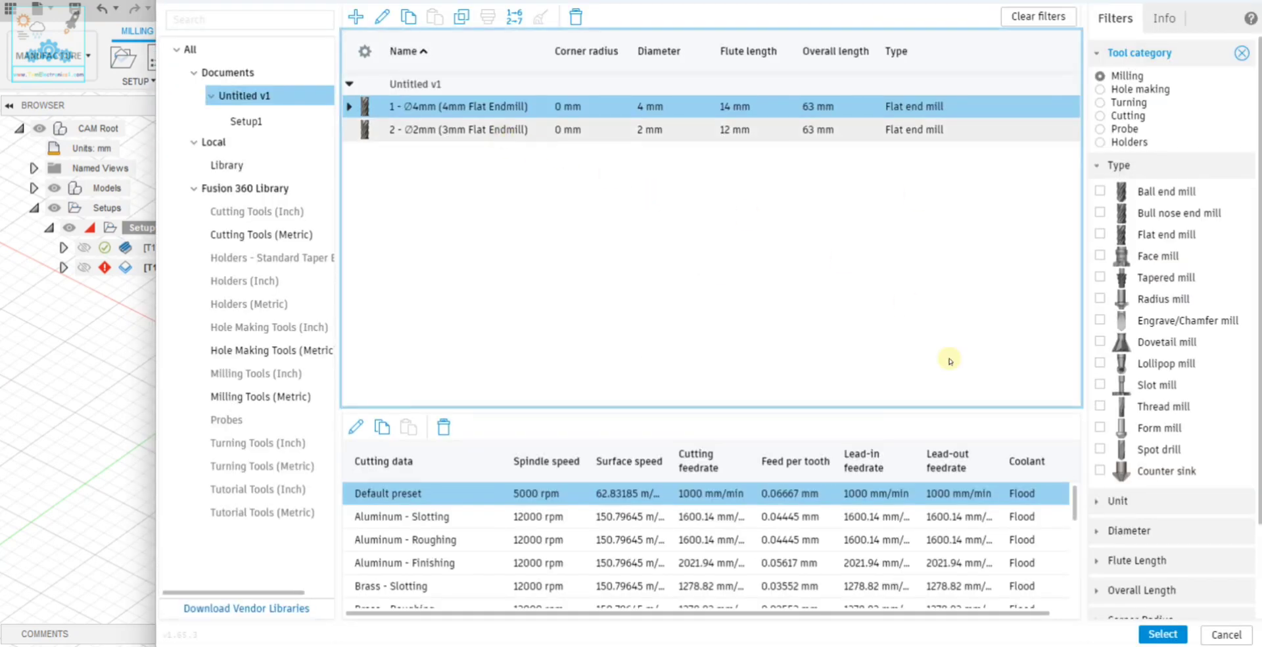
left_click(1171, 637)
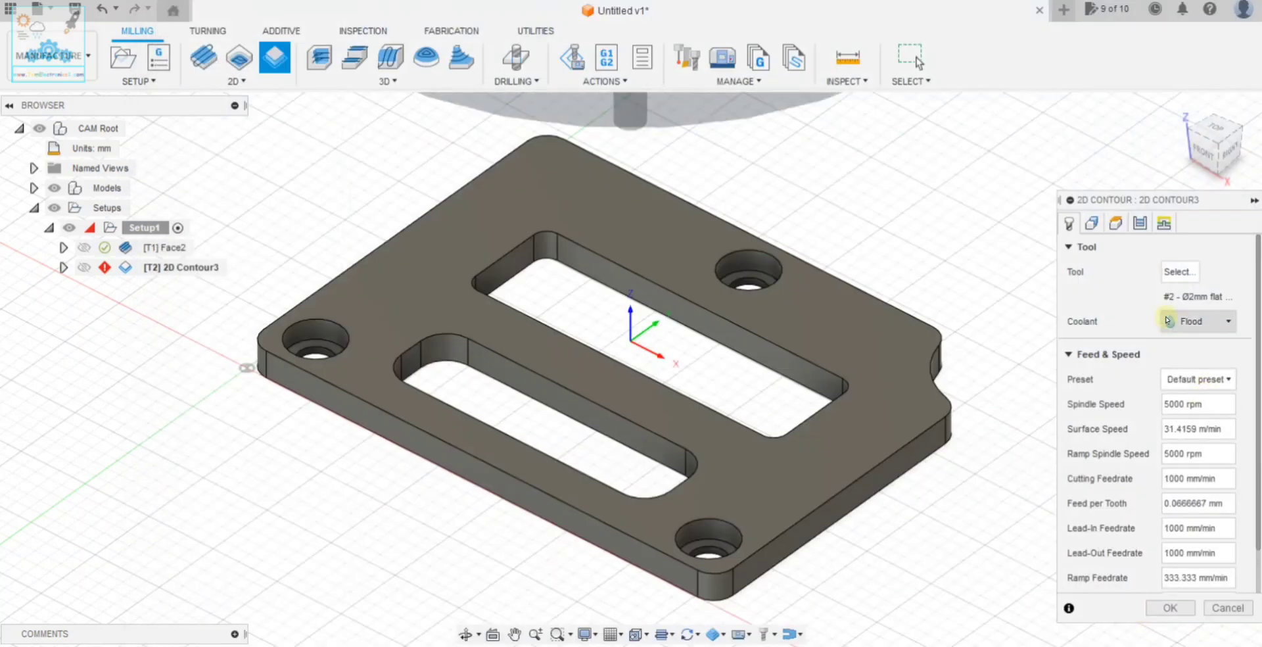
left_click(1203, 321)
left_click(1167, 342)
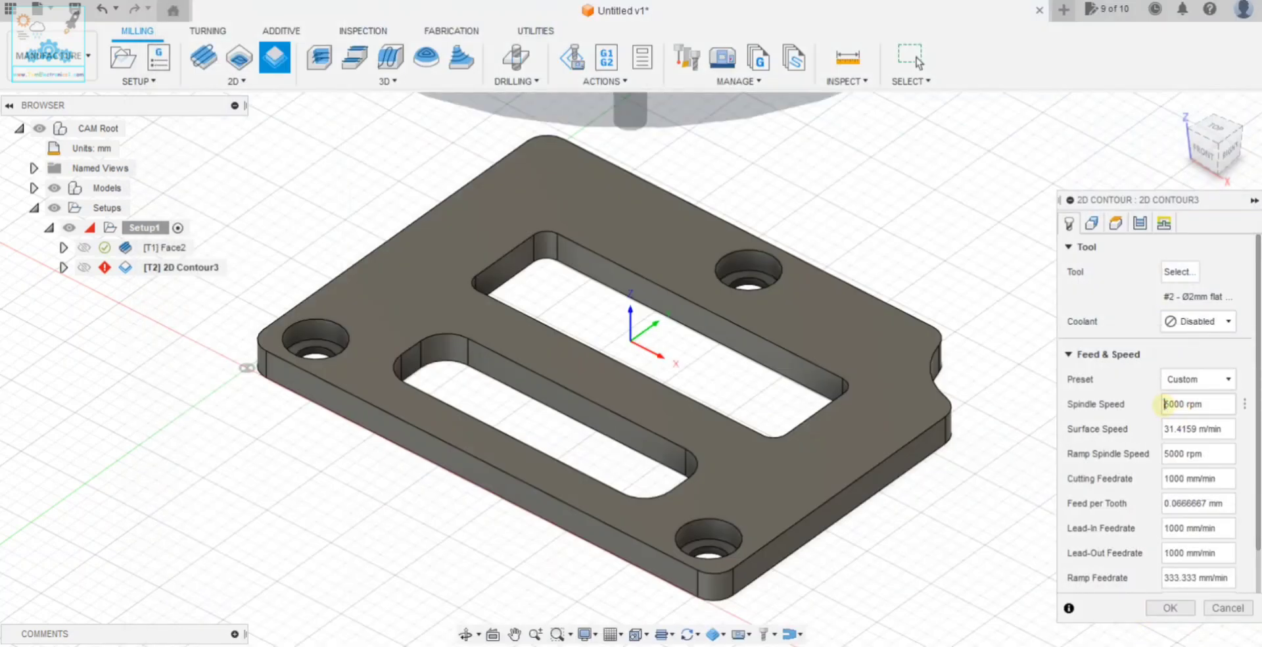
type("1")
left_click(1172, 480)
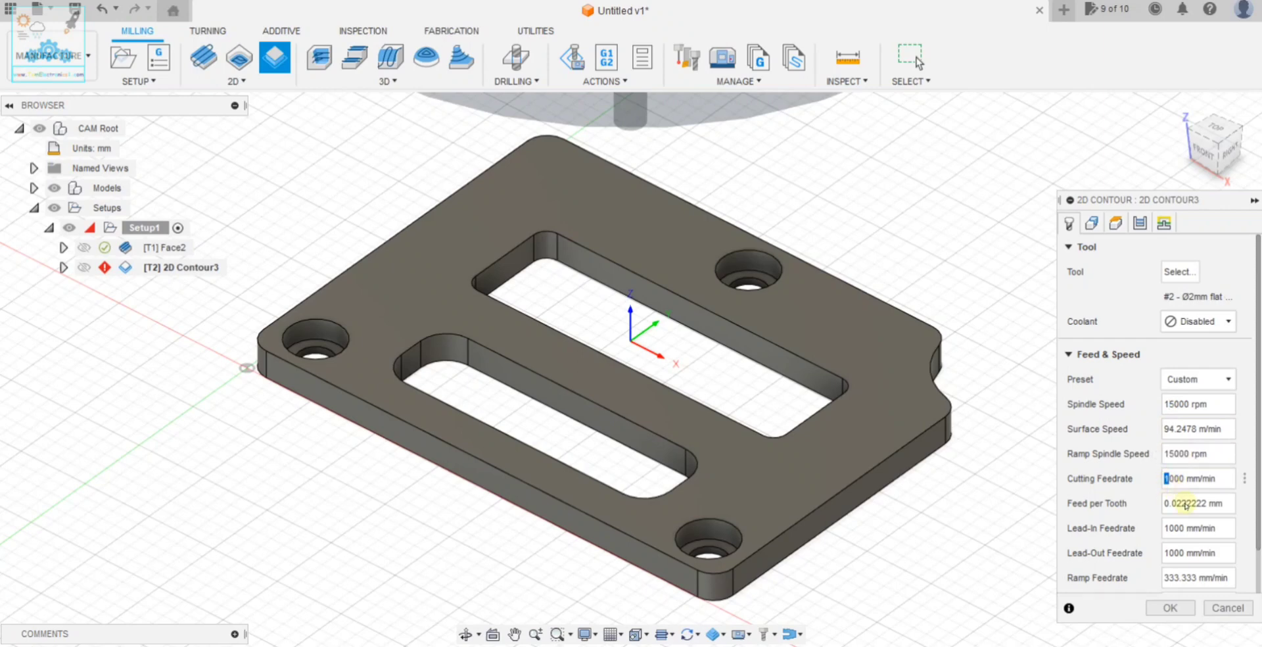
type("2")
Select the upper-right counterbore hole's outer and inner edges as contour chains.
left_click(1092, 223)
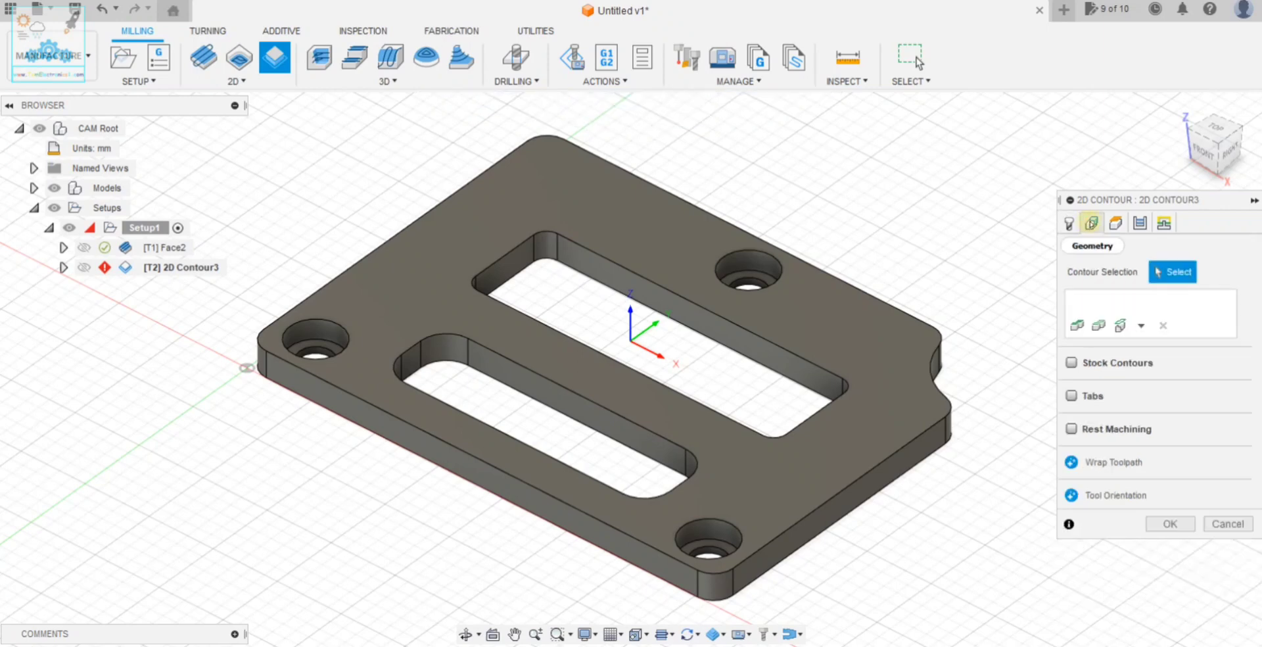
left_click(1116, 224)
left_click(1091, 224)
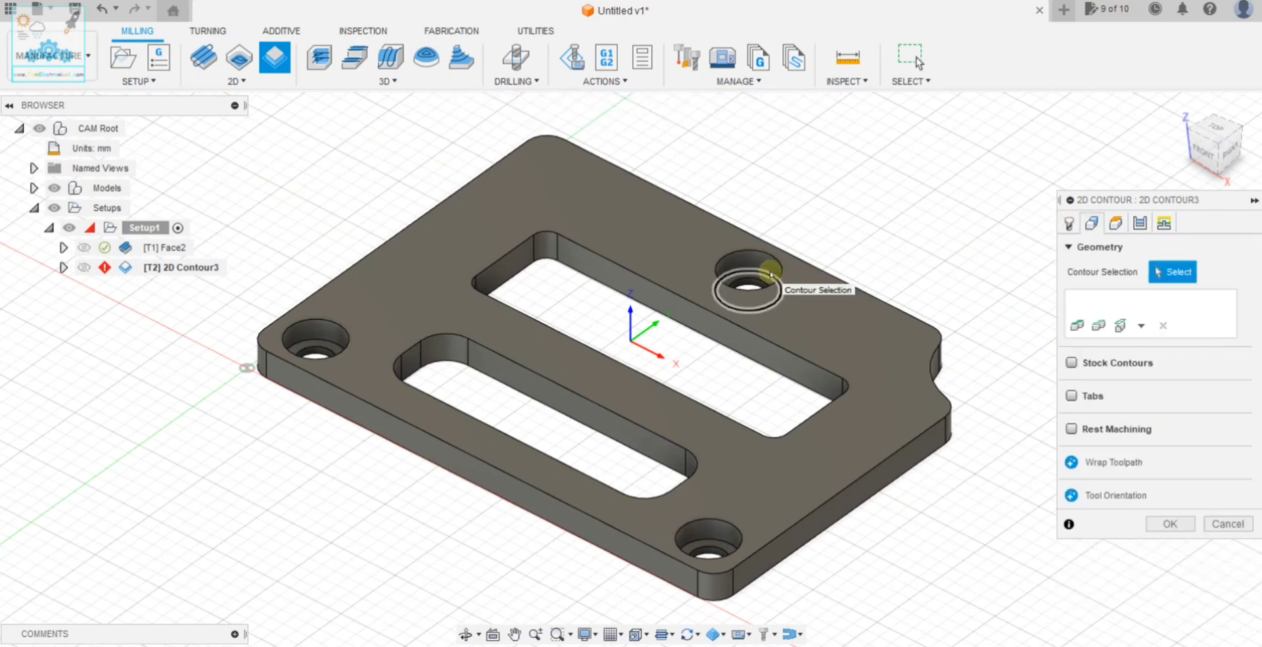
scroll(755, 286, "up", 3)
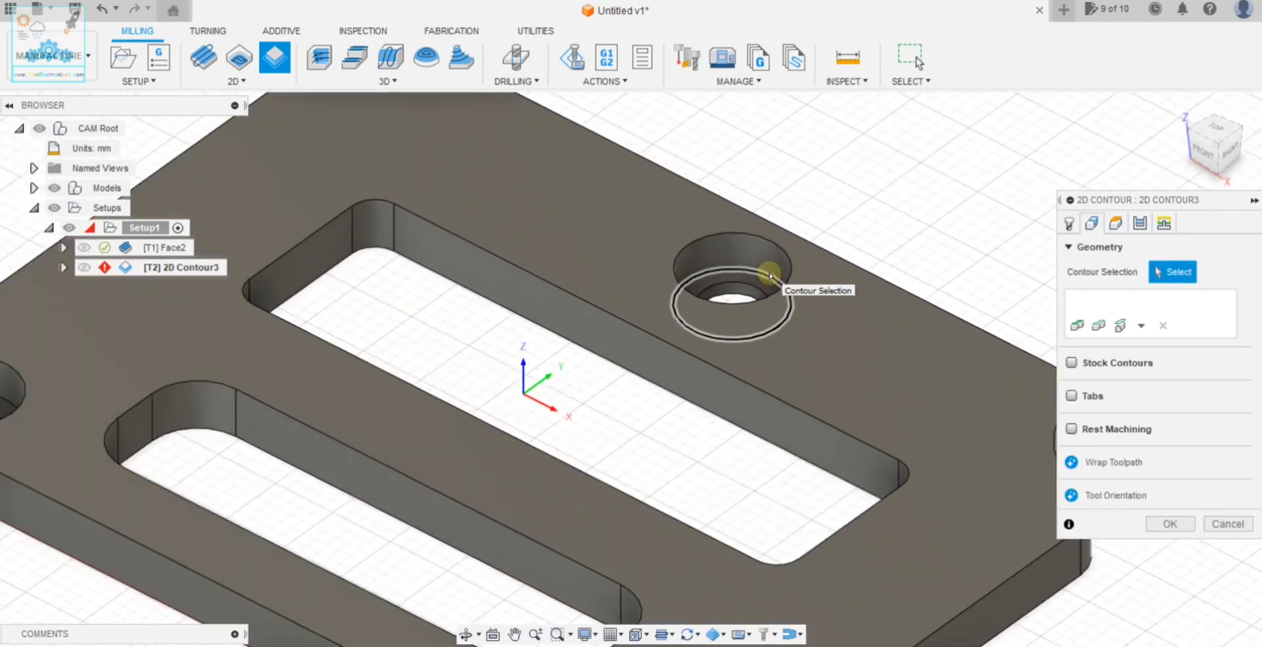
scroll(743, 302, "up", 2)
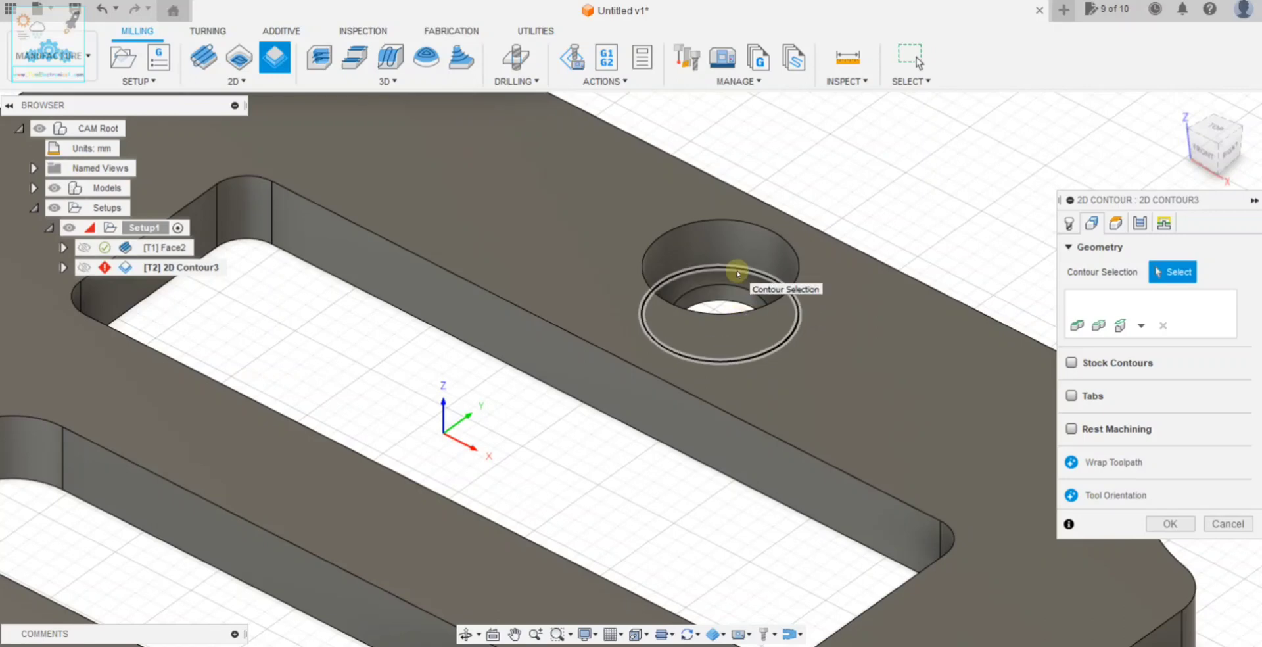
left_click(738, 273)
scroll(735, 272, "down", 3)
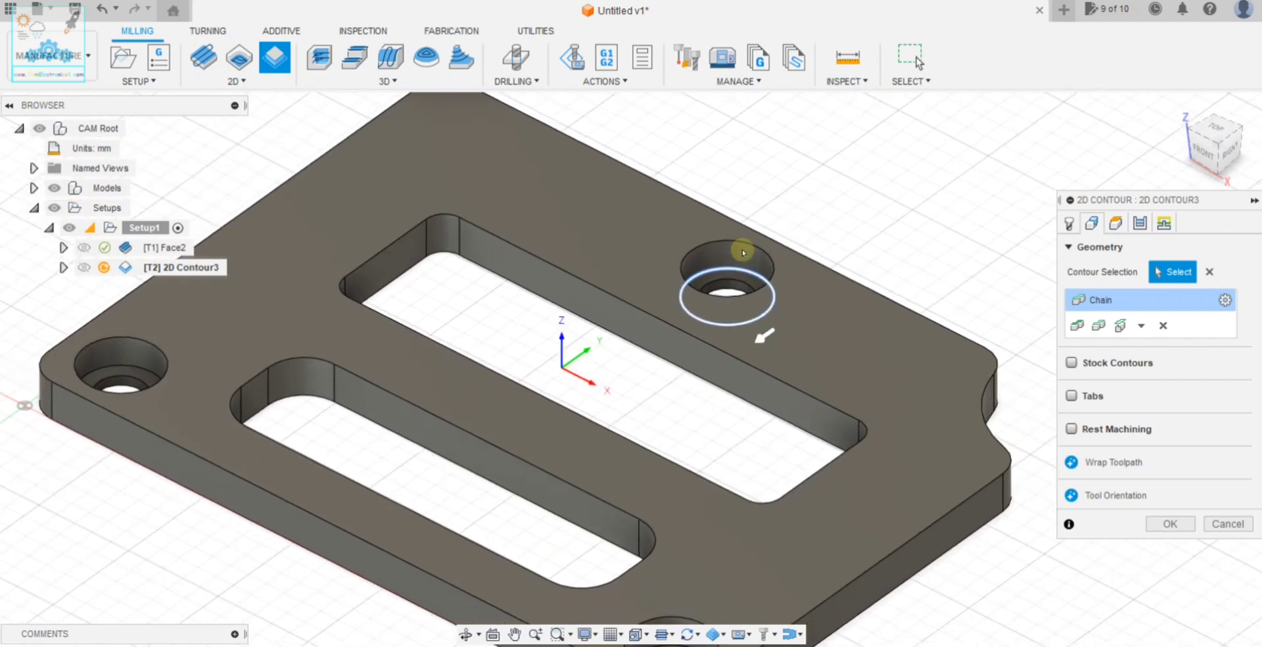
scroll(745, 255, "up", 3)
scroll(746, 257, "up", 2)
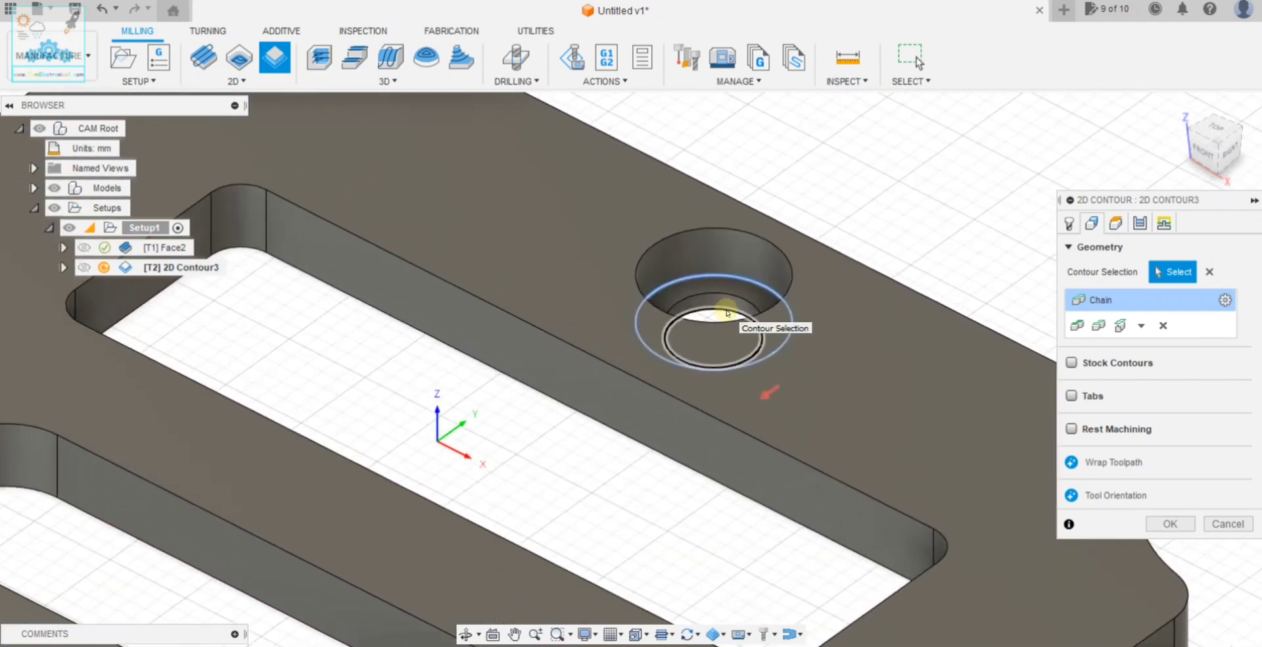
left_click(727, 313)
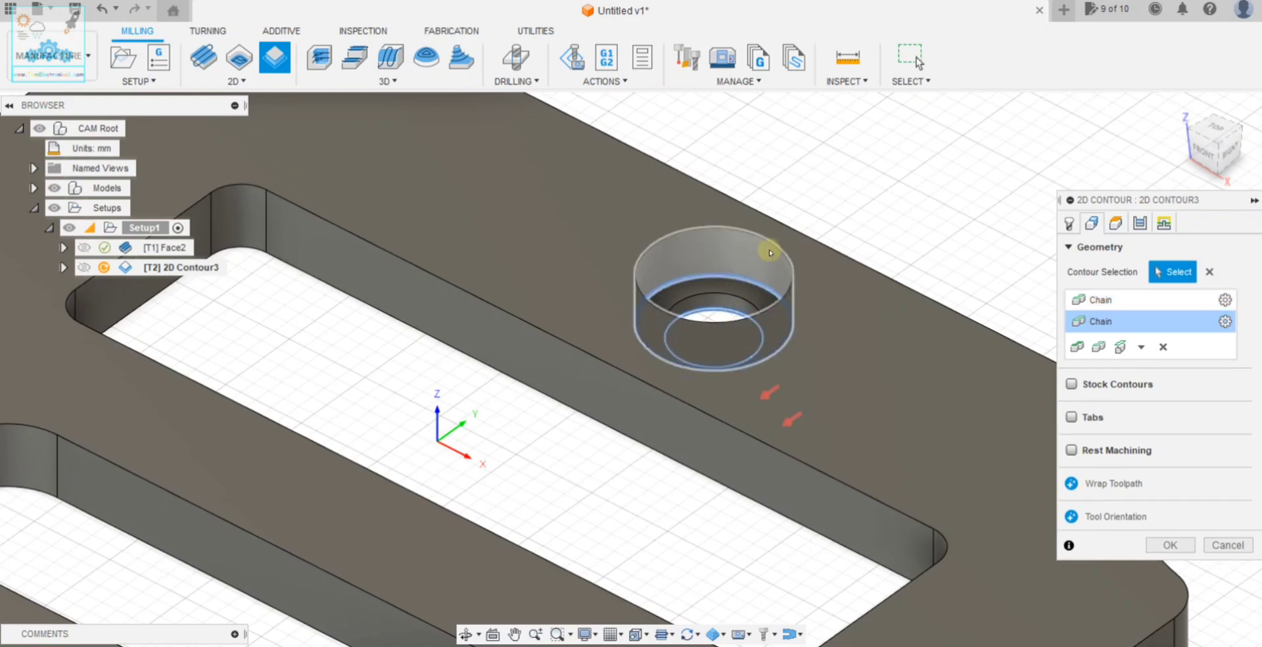
Add the lower-left and lower-right hole edges as further contour chains.
scroll(750, 259, "down", 3)
scroll(749, 260, "down", 2)
scroll(420, 287, "up", 3)
scroll(402, 318, "up", 2)
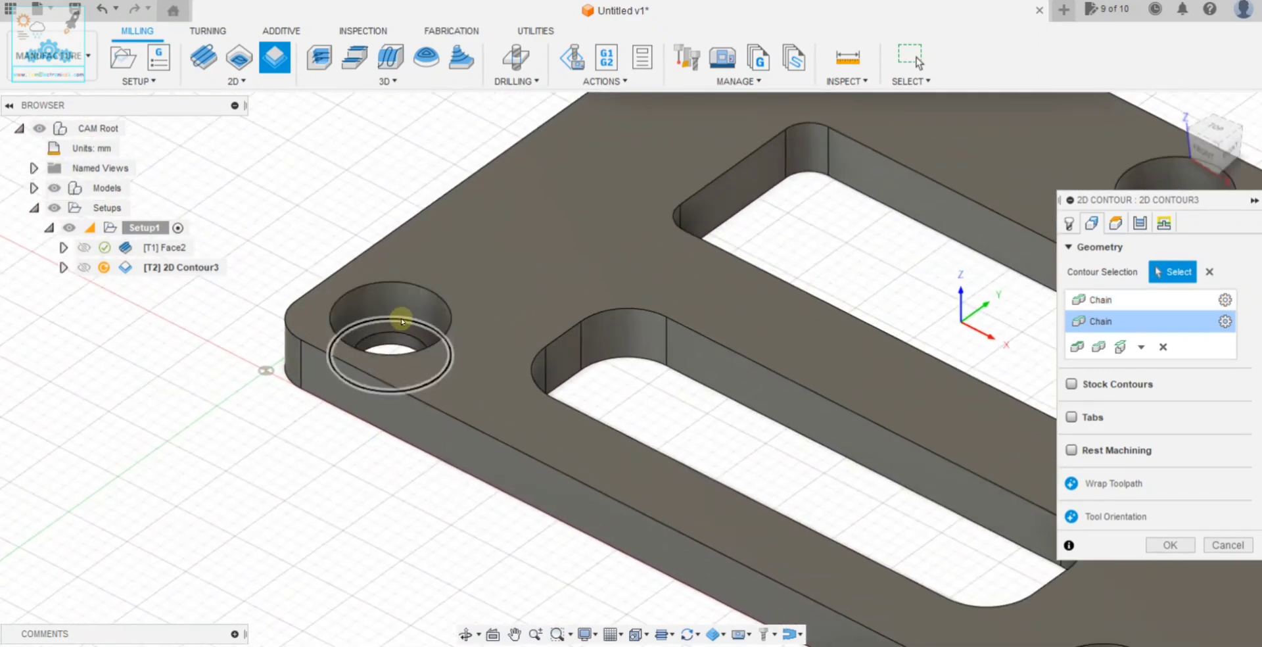
left_click(403, 347)
scroll(403, 349, "down", 2)
scroll(402, 349, "down", 2)
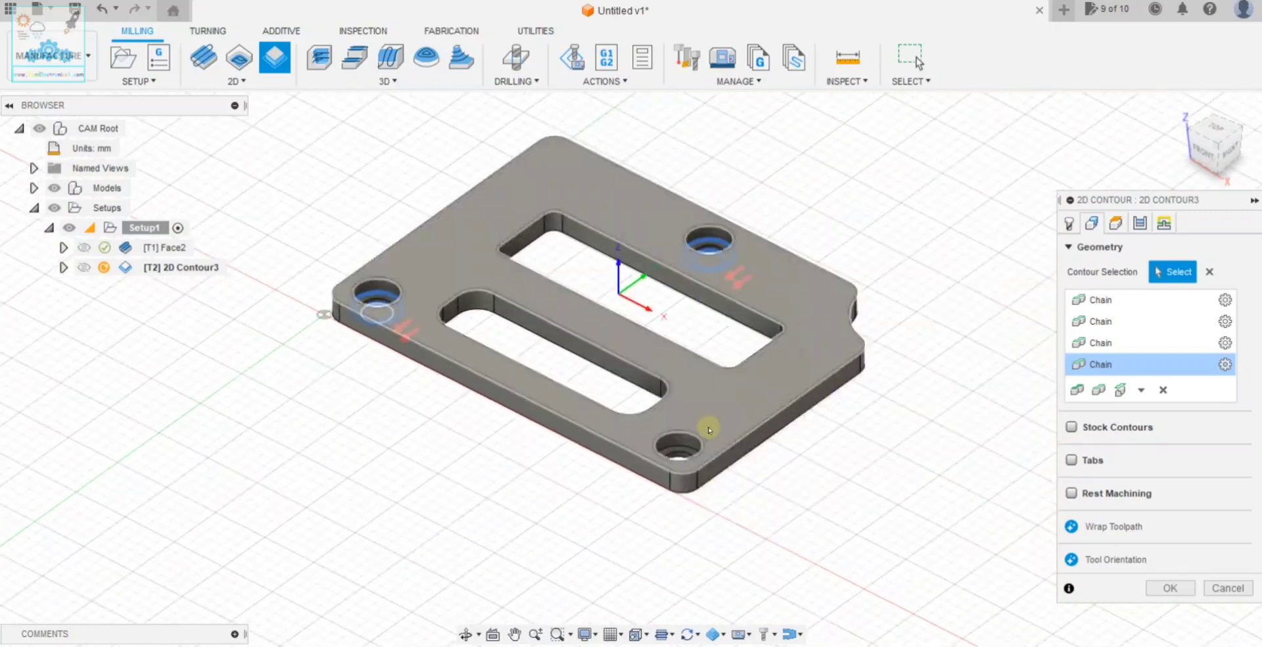
scroll(677, 520, "up", 3)
scroll(680, 460, "up", 2)
left_click(680, 451)
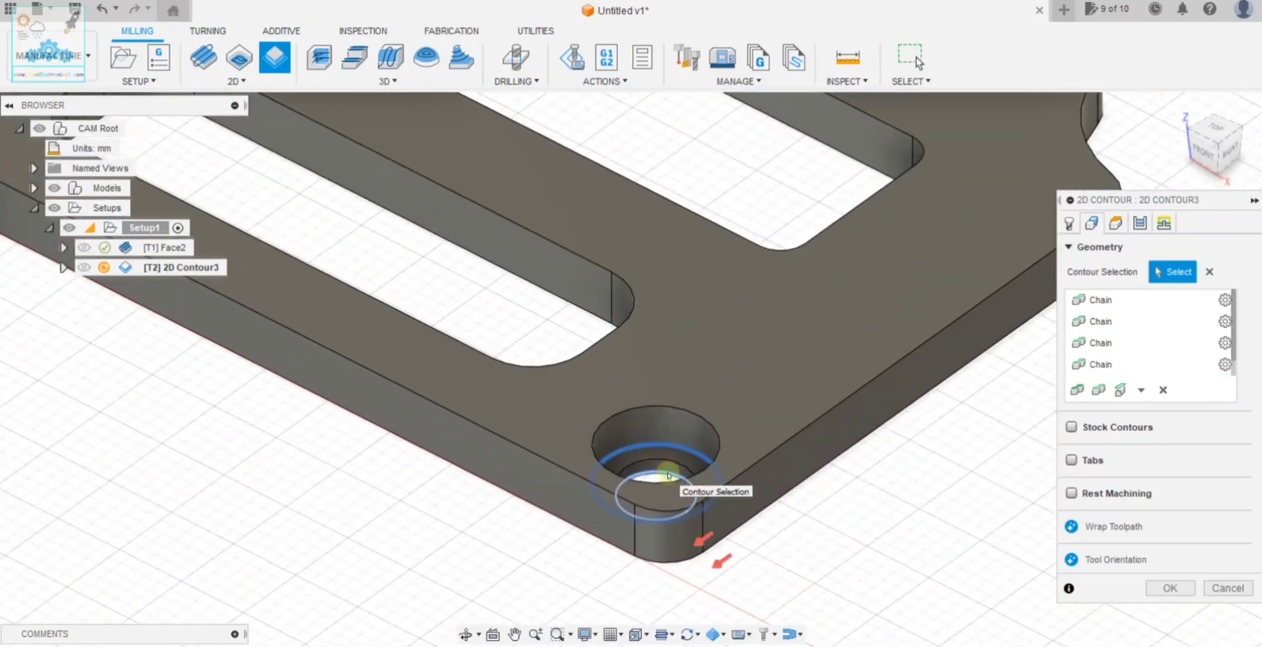
scroll(651, 402, "down", 3)
scroll(650, 403, "down", 2)
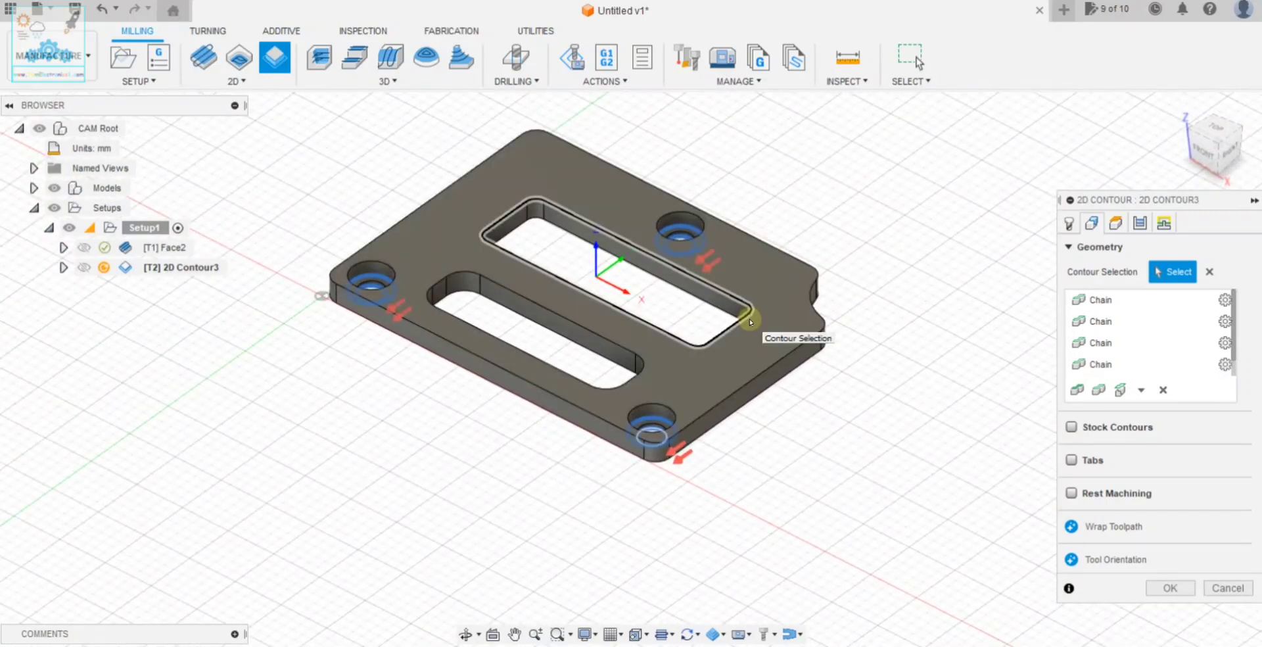
scroll(502, 140, "up", 2)
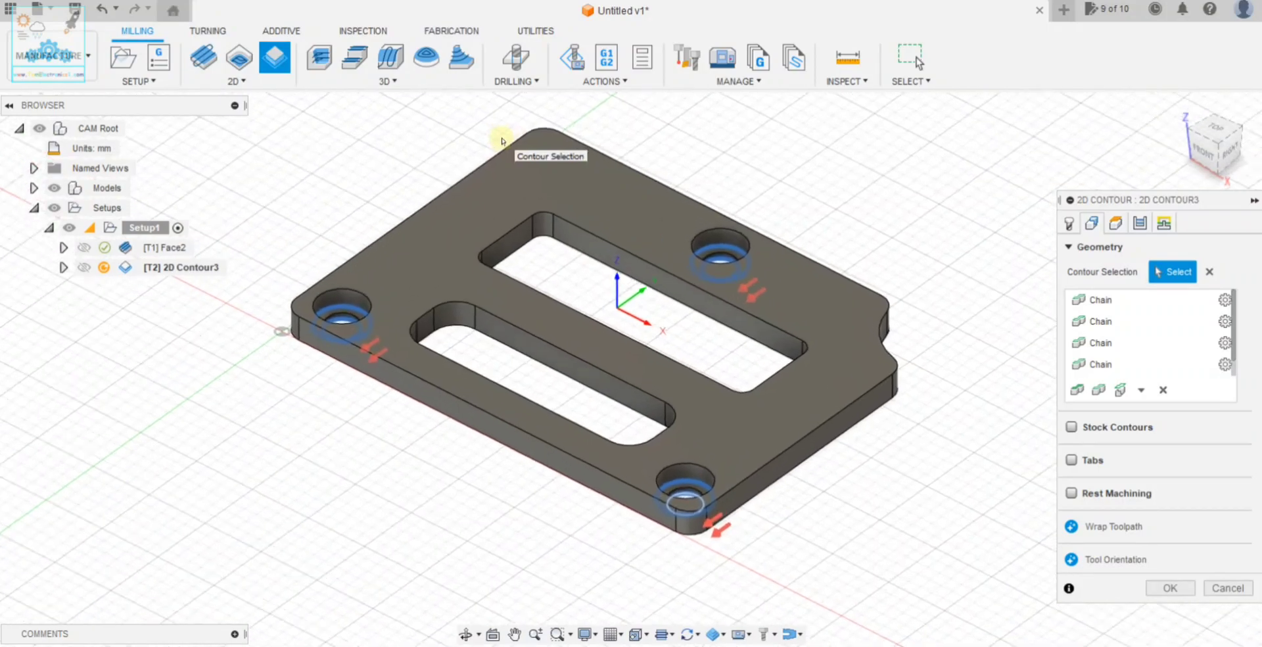
scroll(502, 140, "up", 1)
scroll(894, 415, "up", 2)
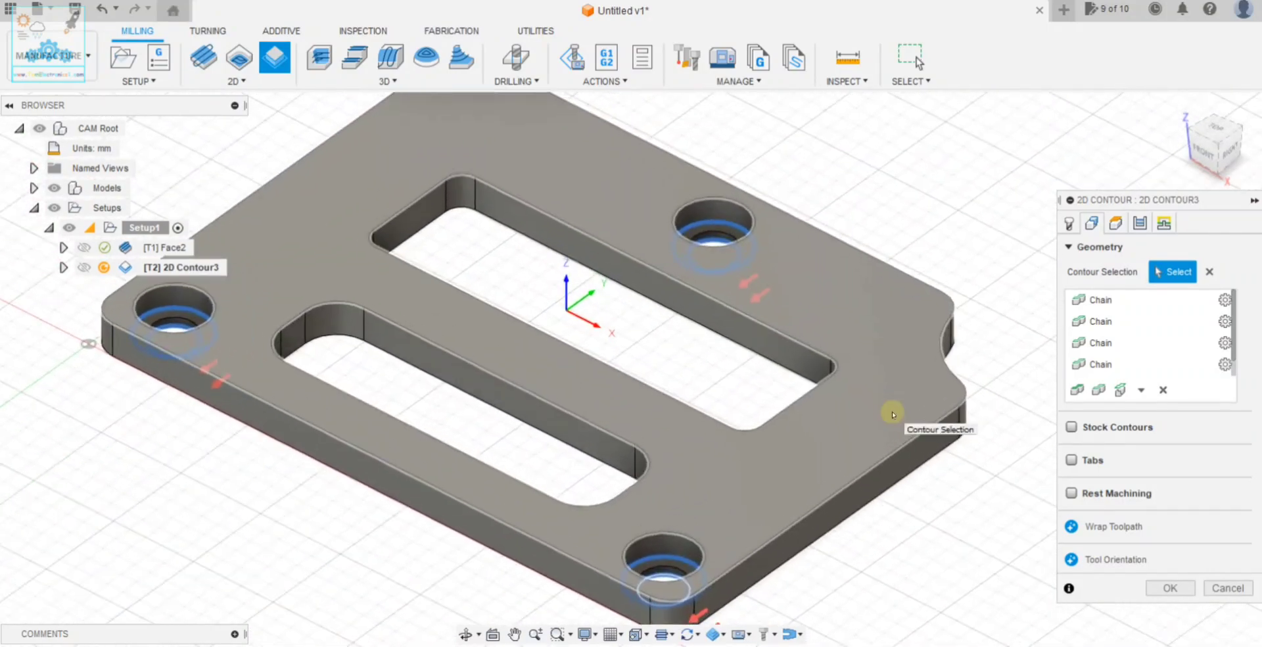
scroll(896, 400, "down", 3)
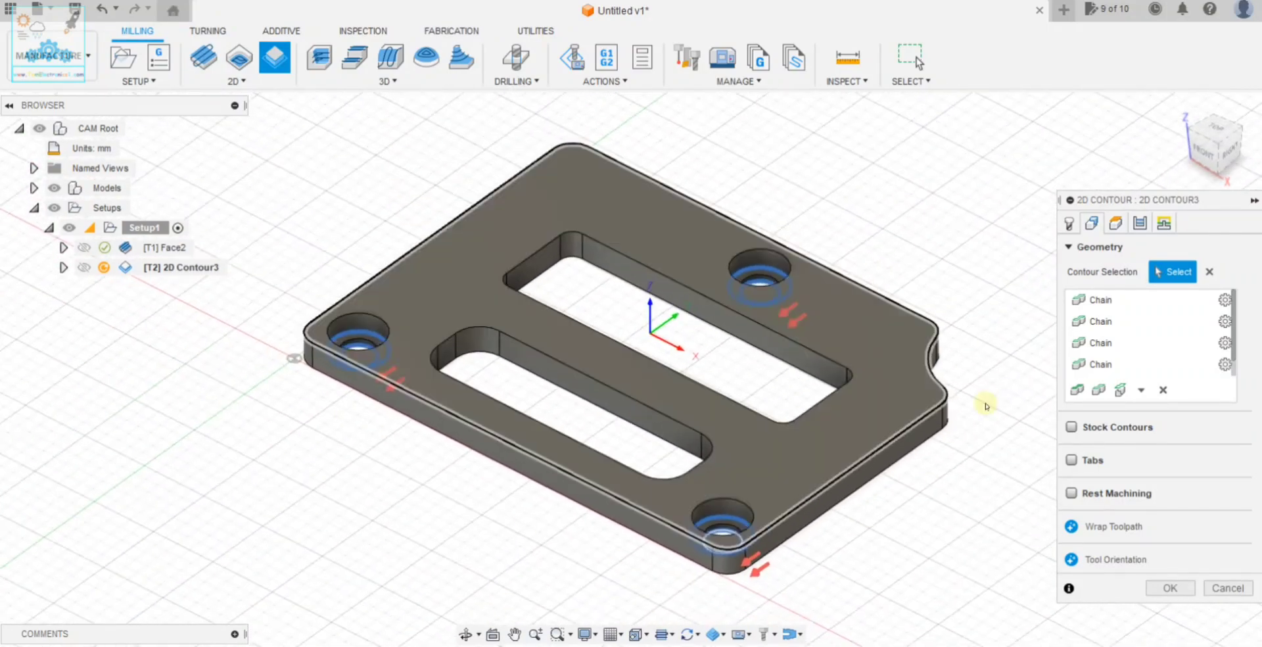
left_click(1116, 223)
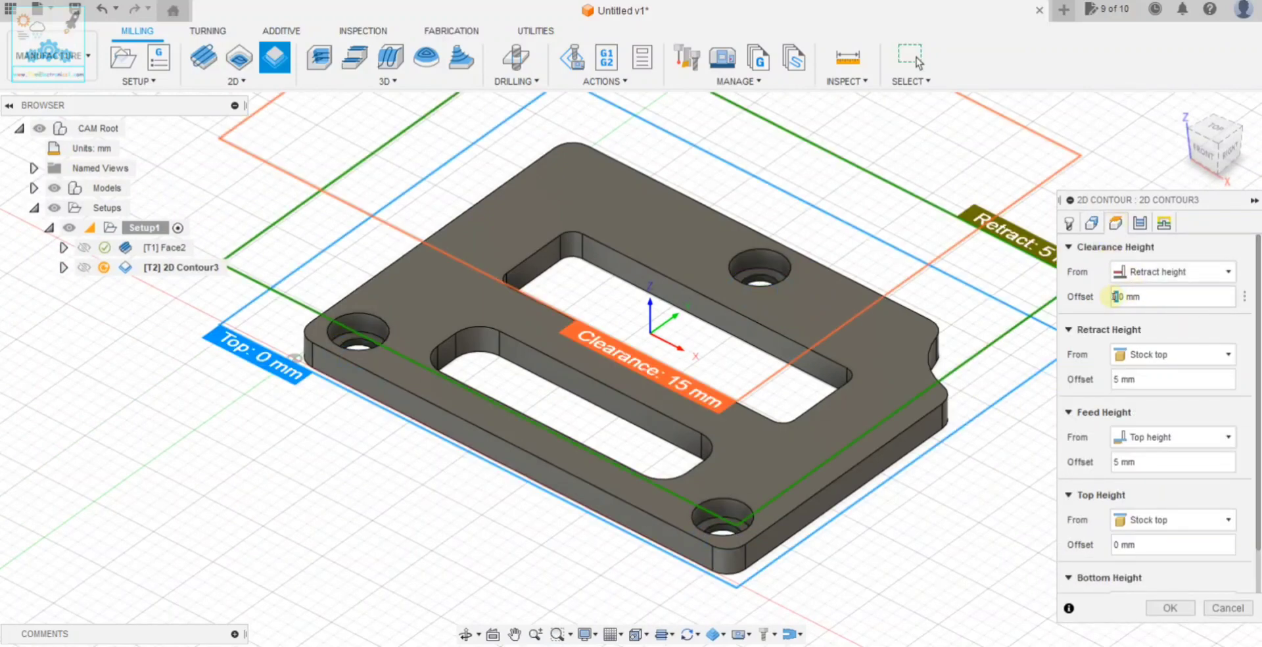
Set the contour's clearance offset to 0 mm and enable Multiple Depths at 0.5 mm stepdown.
key("BackSpace")
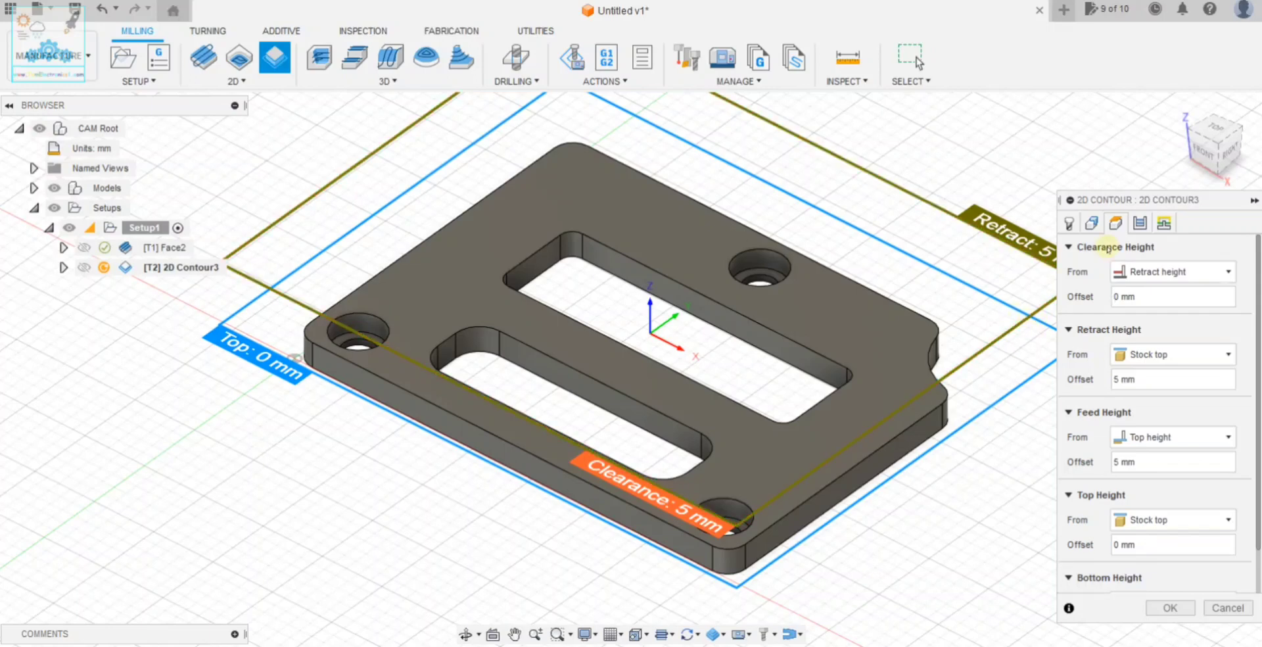
left_click(1140, 223)
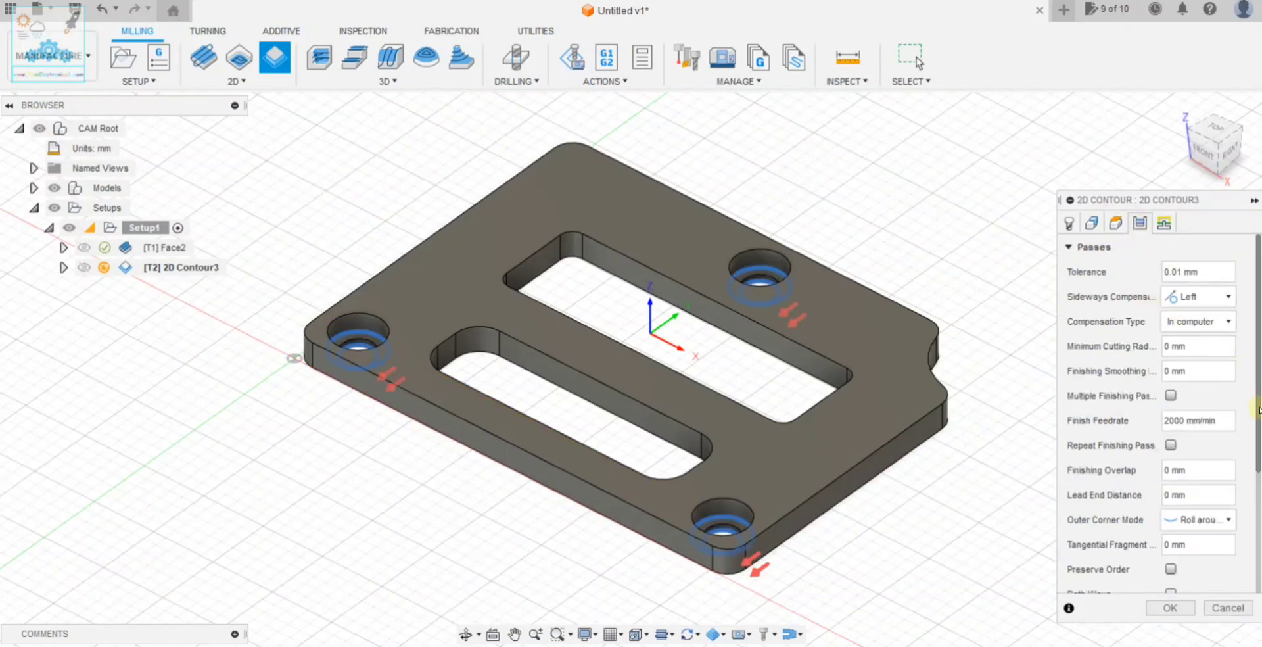
left_click_drag(1259, 410, 1258, 533)
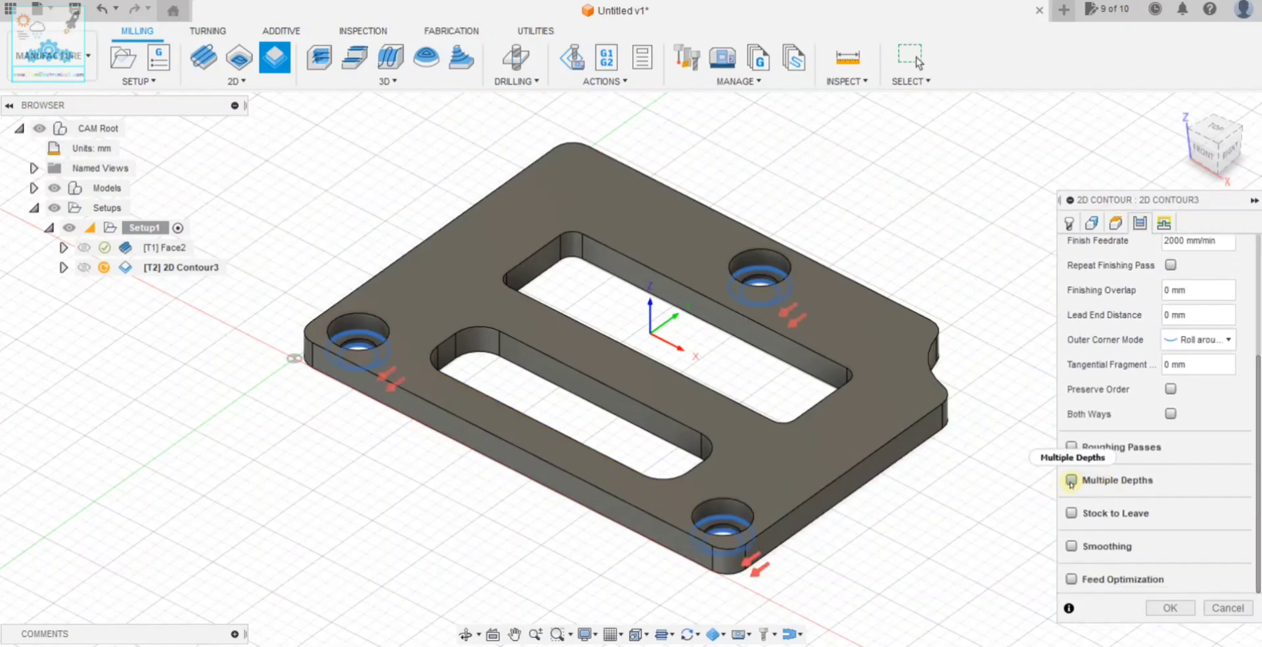
left_click(1071, 482)
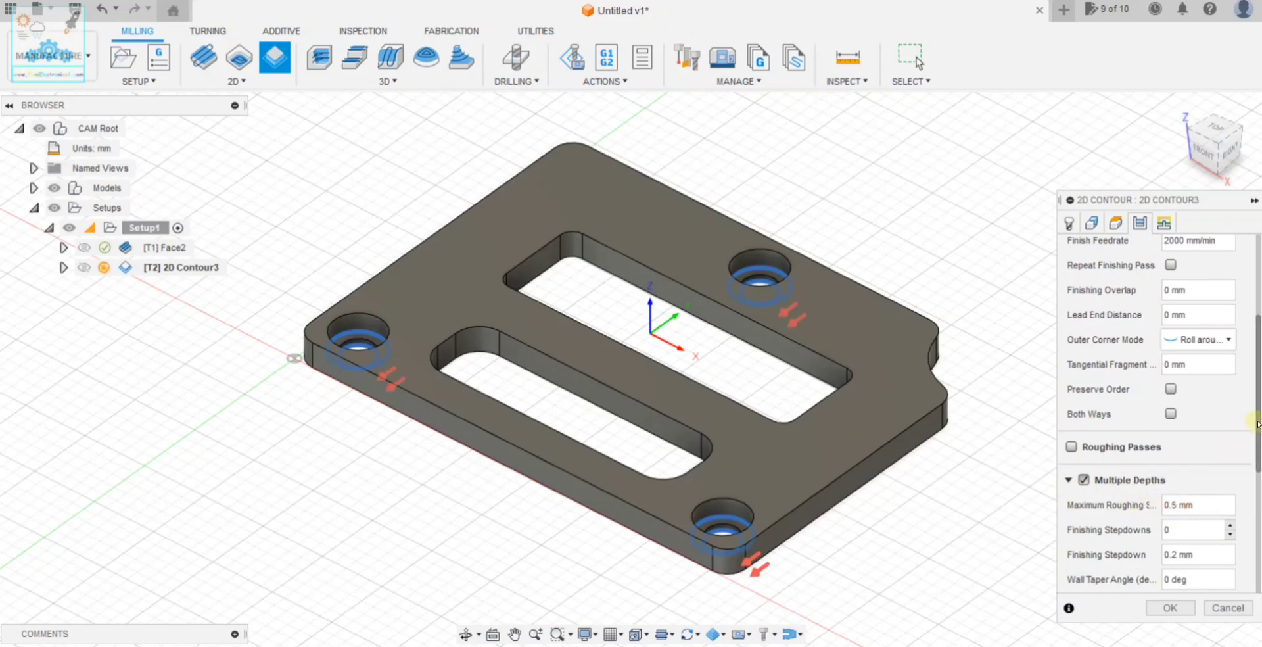
mouse_move(1257, 425)
left_mouse_down()
mouse_move(1257, 542)
mouse_move(1257, 330)
left_mouse_up()
Set the horizontal lead-in radius and linear lead-in distance to 0.1 mm, then generate 2D Contour3.
left_click(1165, 223)
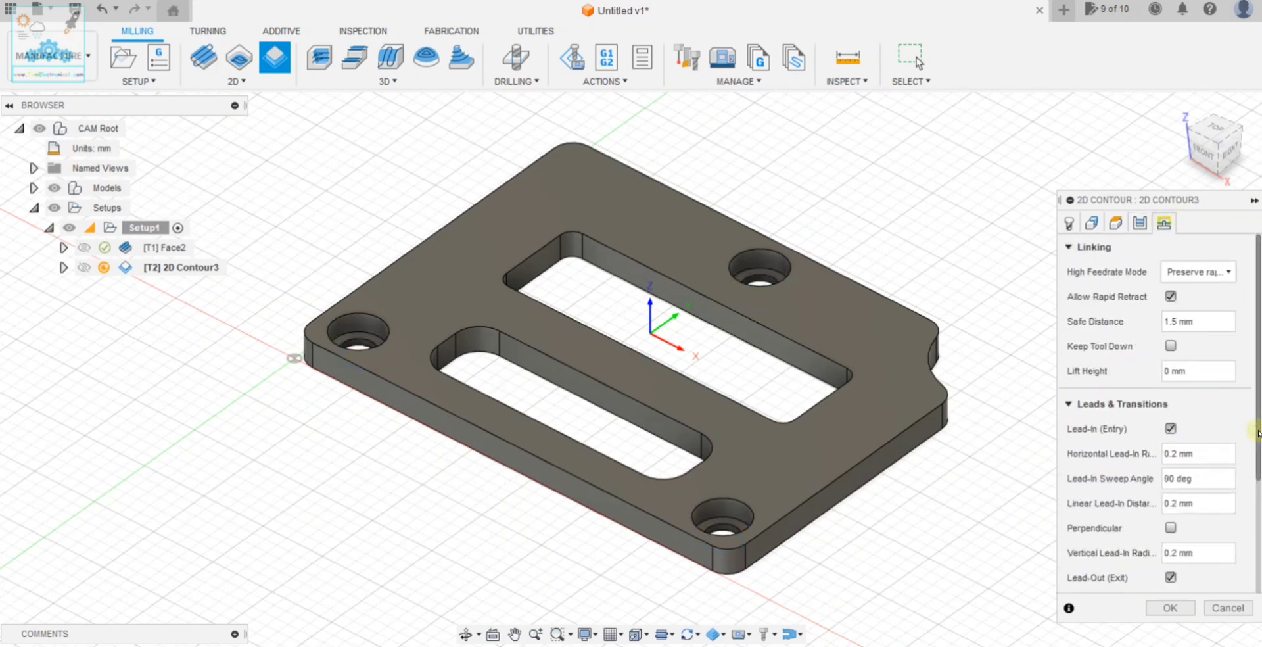
left_click_drag(1257, 433, 1258, 460)
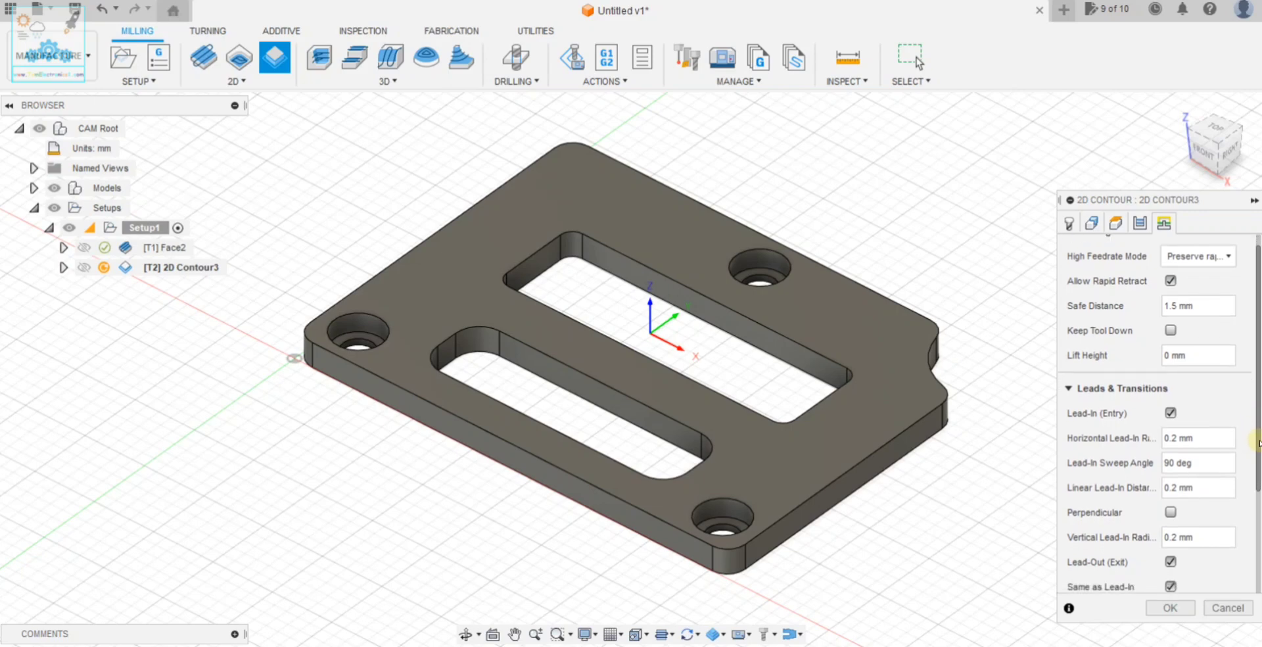
left_click(1177, 419)
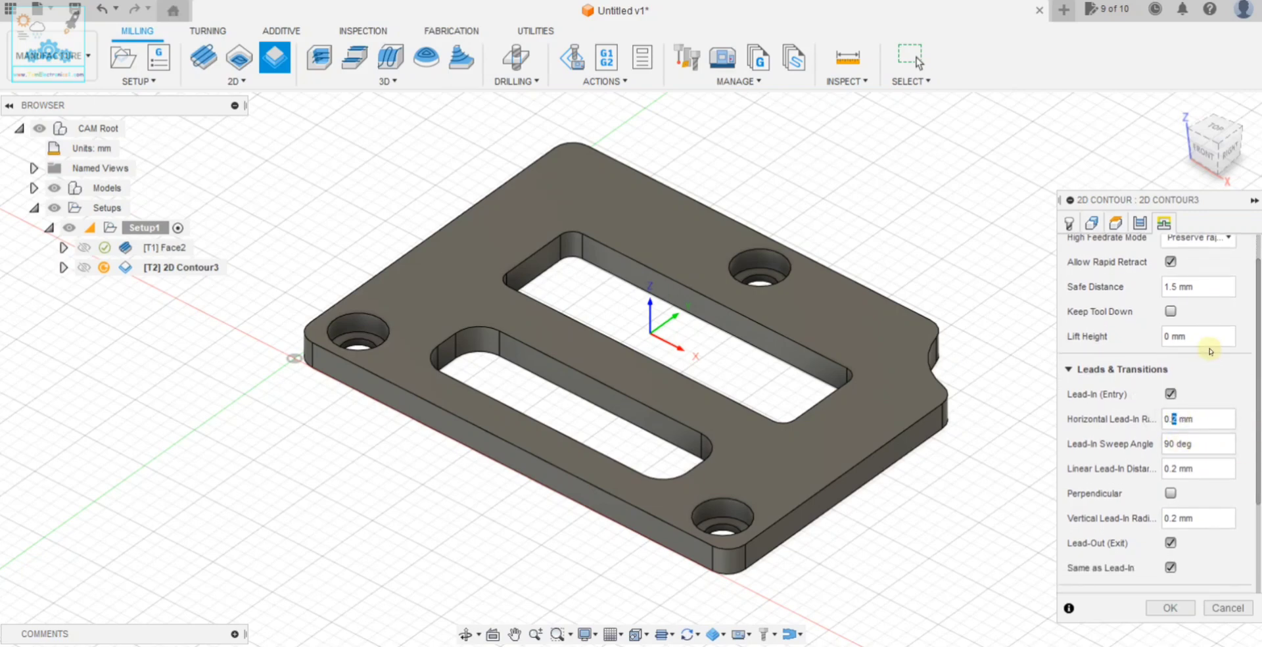
type("0.1")
left_click(1195, 465)
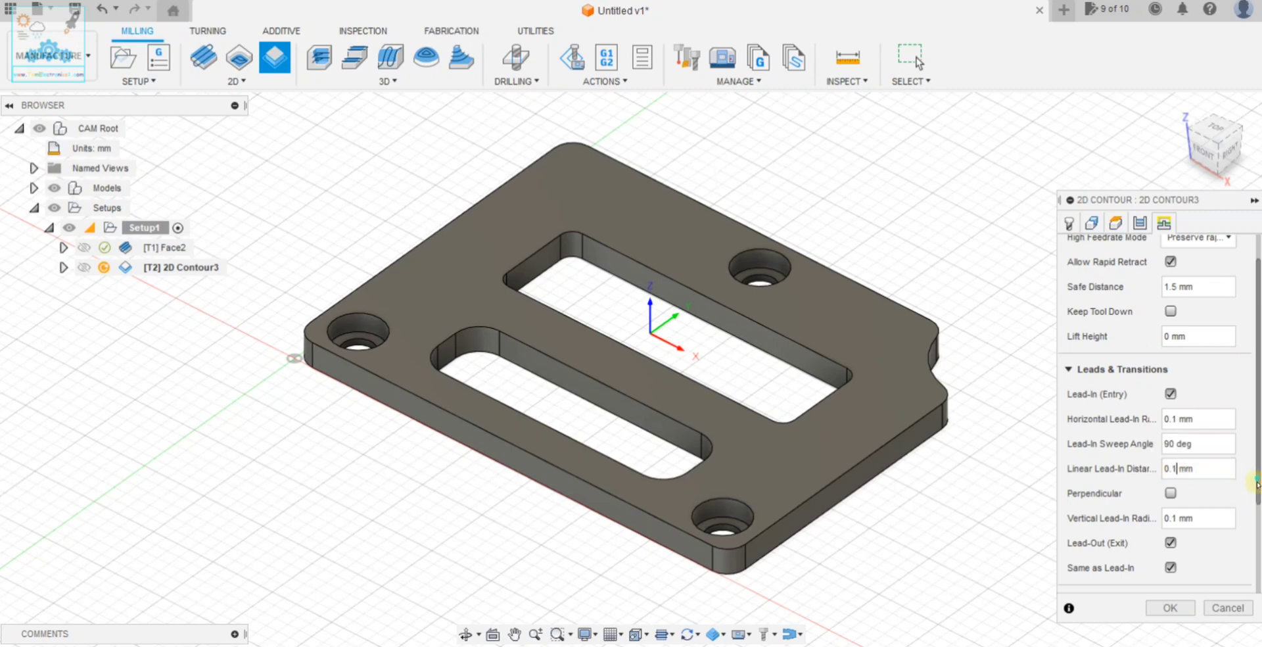
left_click_drag(1258, 484, 1256, 468)
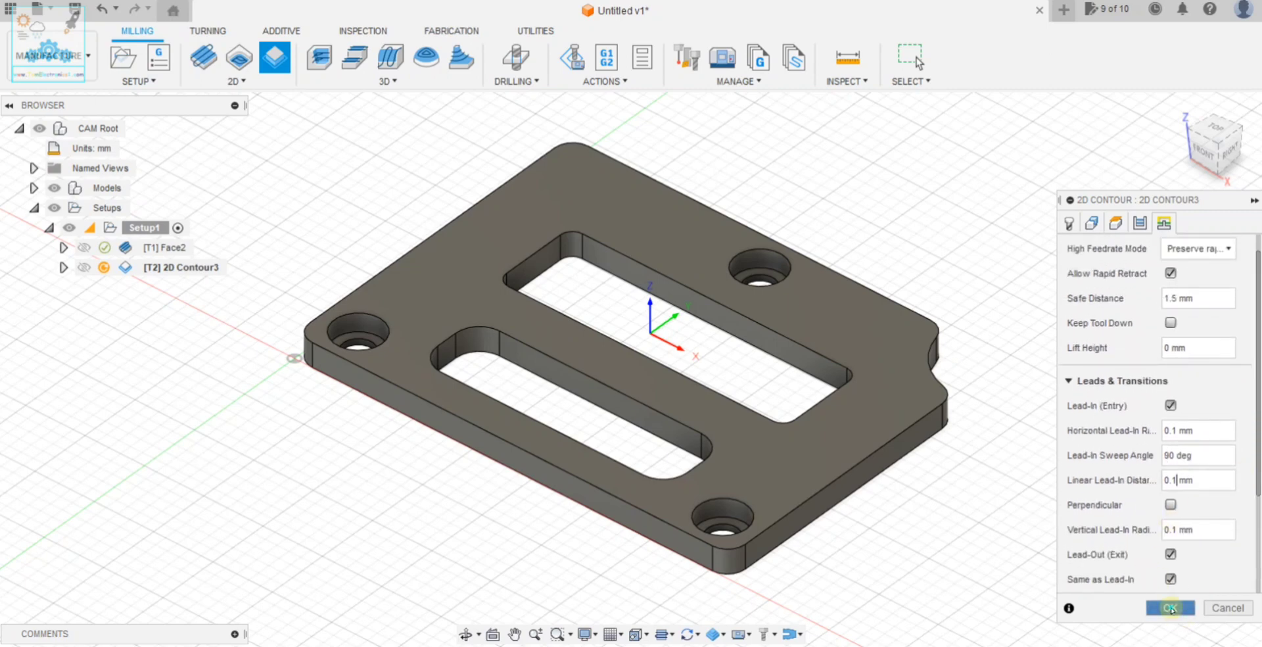
left_click(1171, 608)
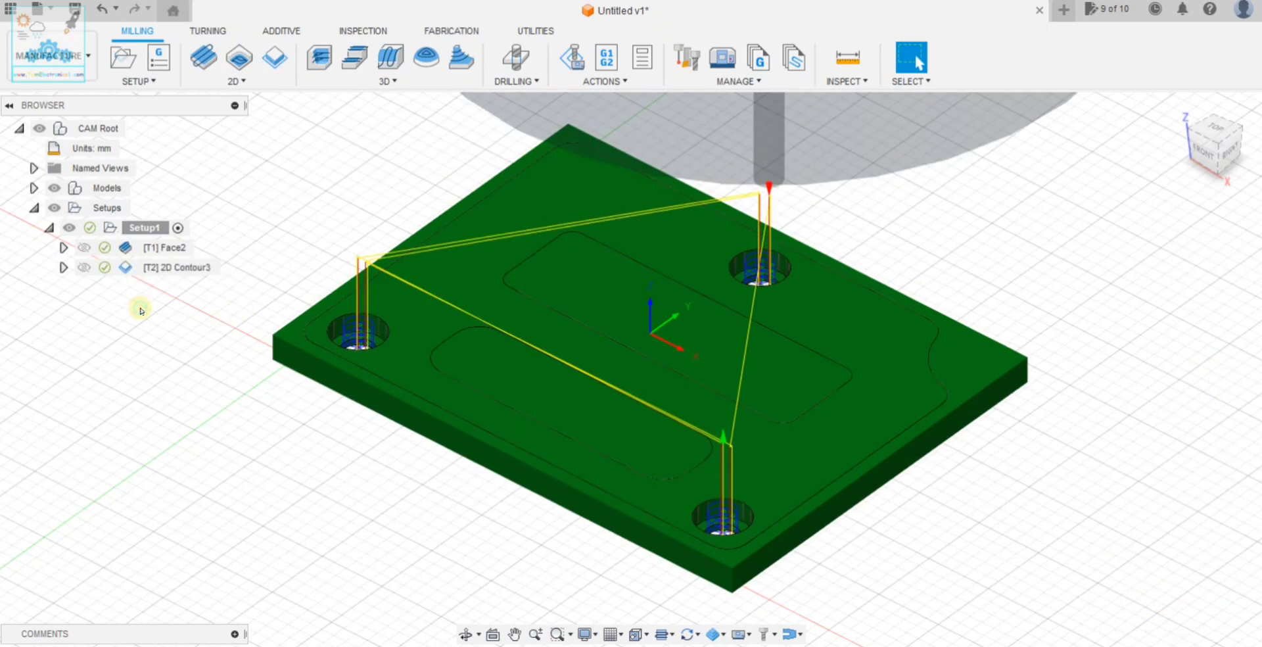
right_click(179, 268)
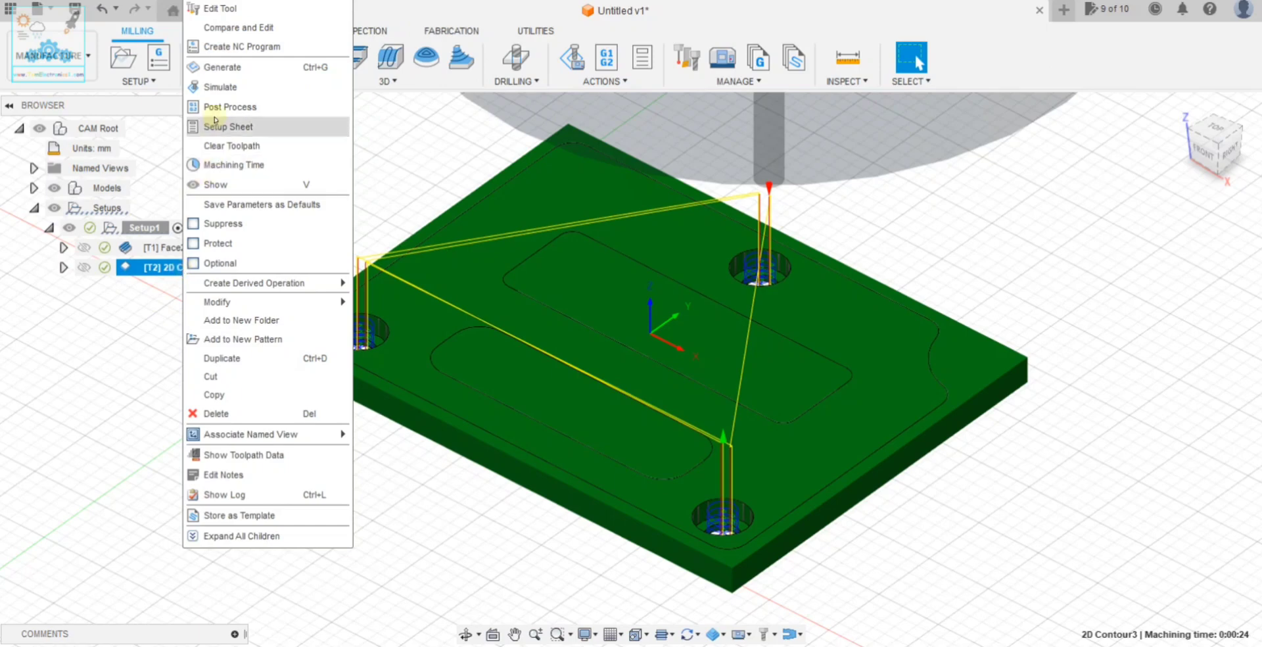
left_click(220, 87)
left_click(631, 570)
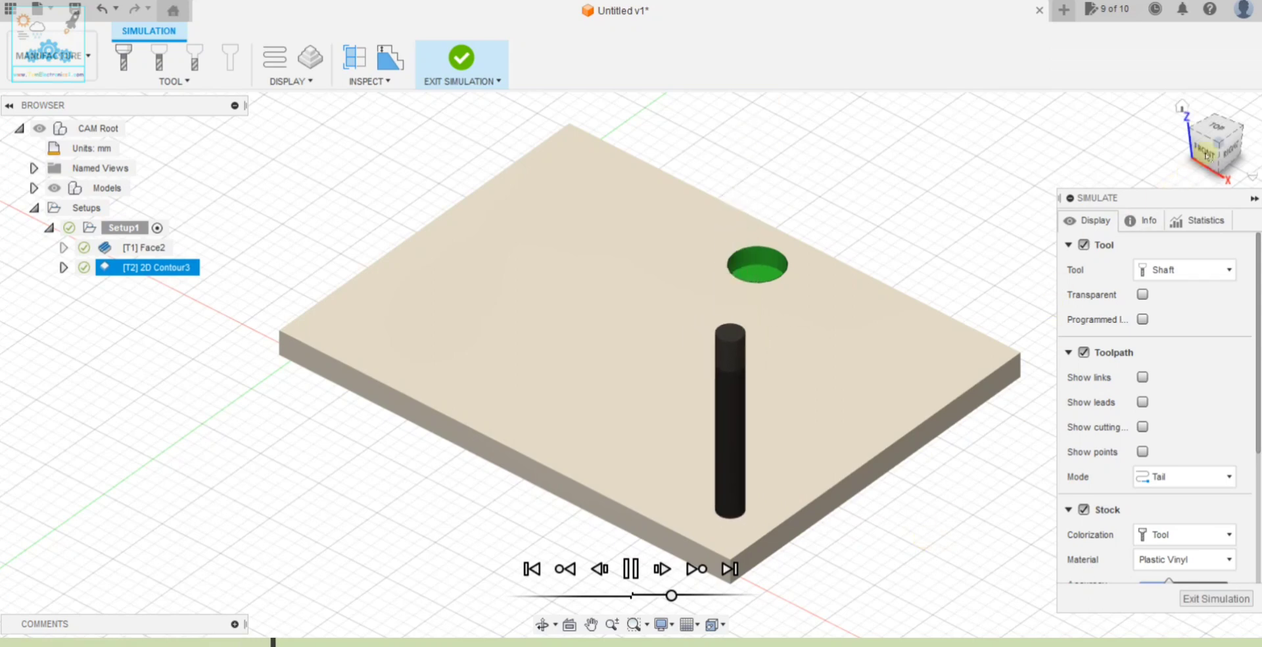
left_click_drag(1221, 146, 1240, 157)
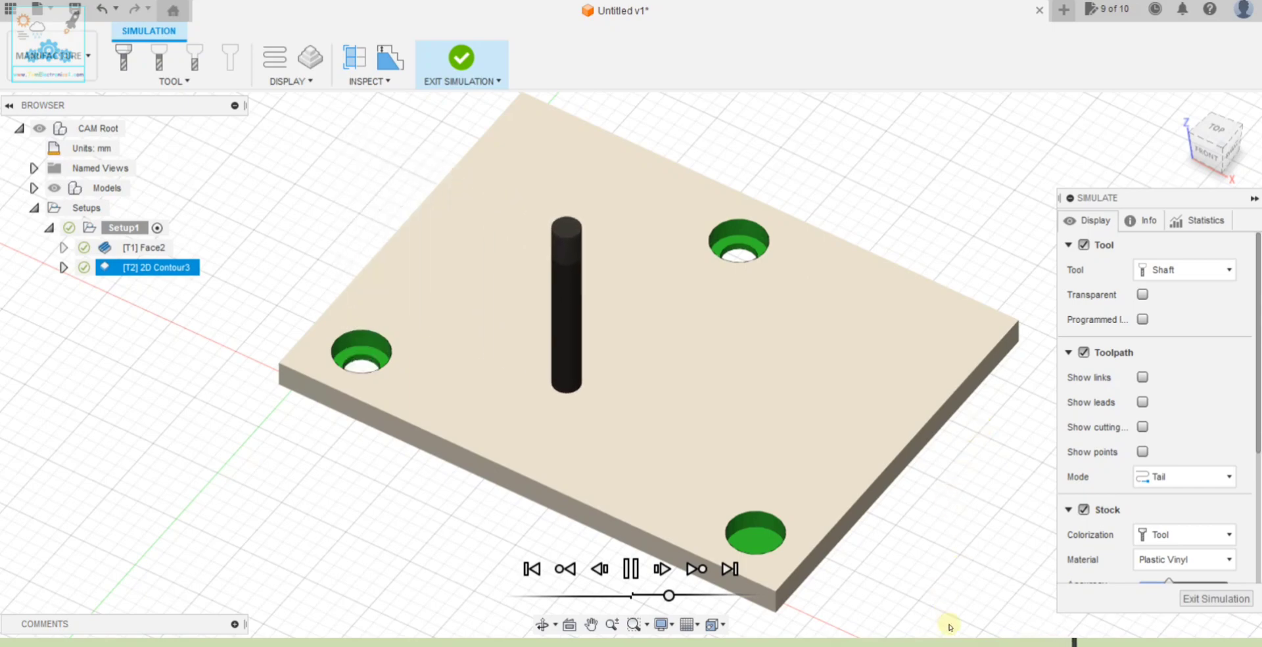
scroll(766, 557, "up", 2)
scroll(767, 558, "up", 2)
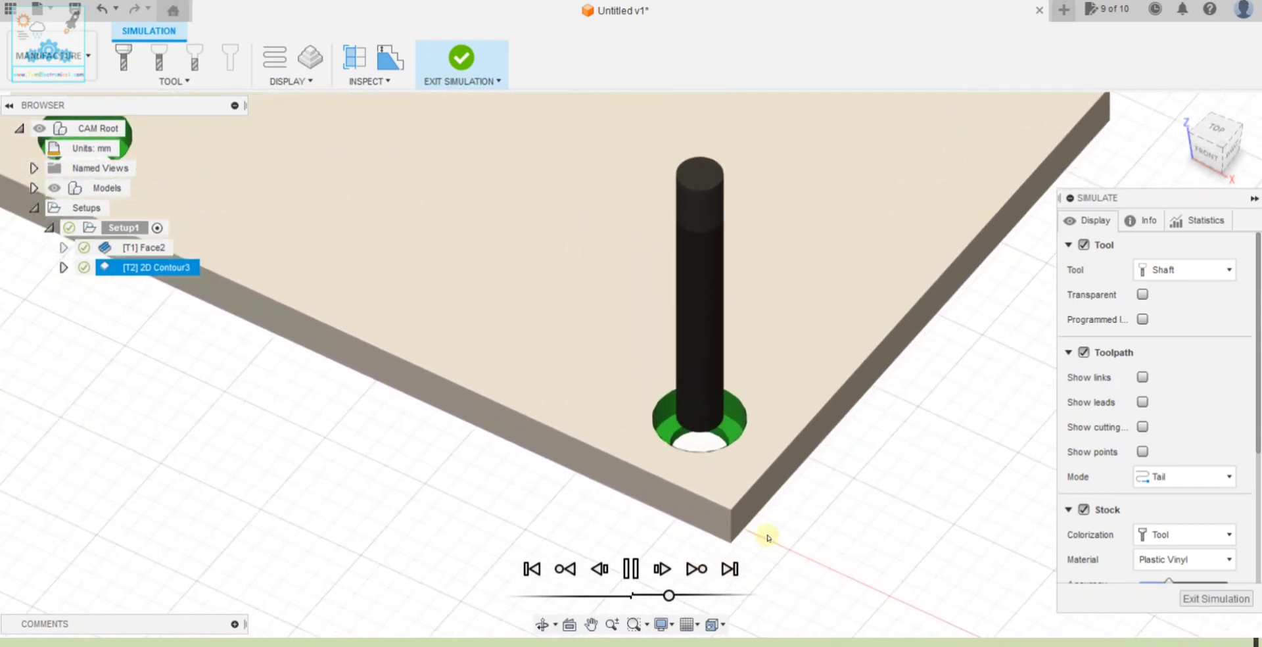
scroll(763, 539, "down", 2)
scroll(738, 524, "down", 3)
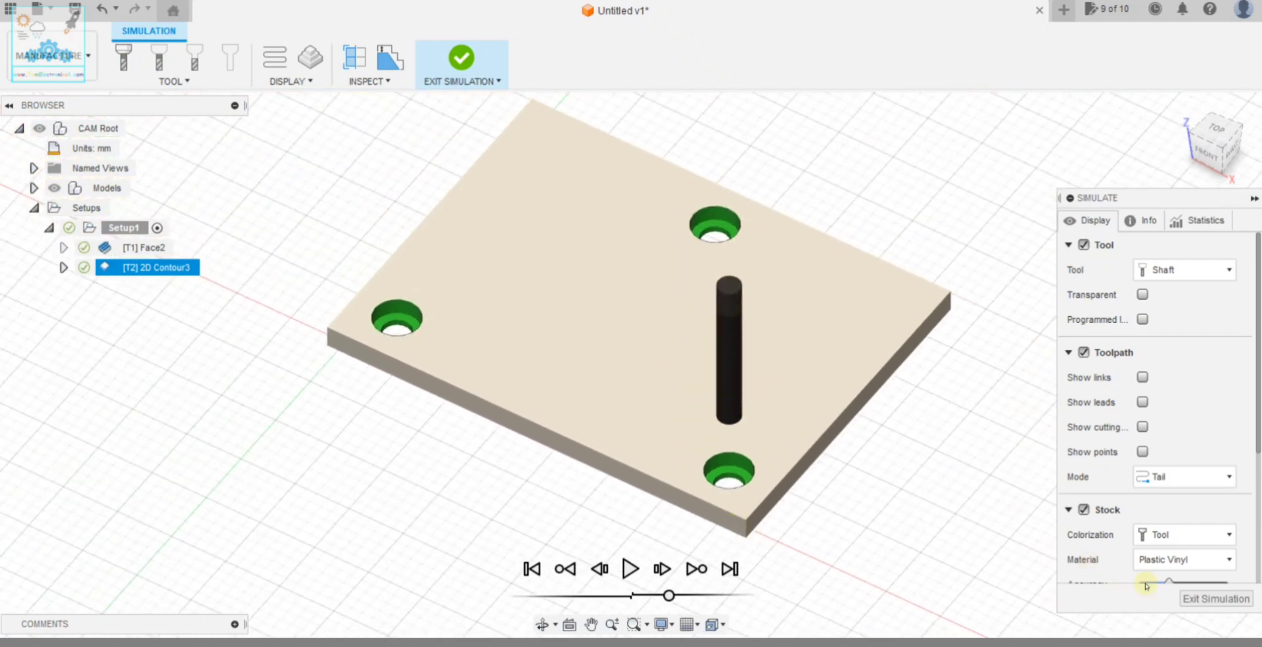
left_click(1208, 600)
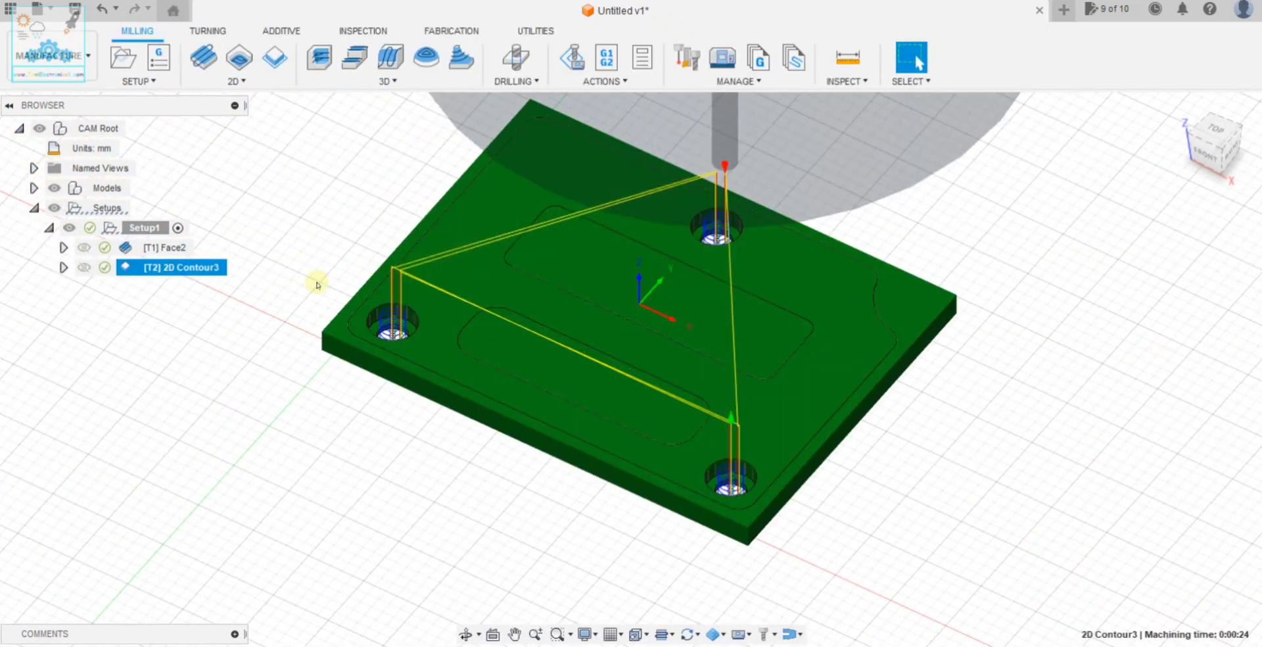
Deselect 2D Contour3 and create a new 2D Contour using the Ø2mm flat endmill at 15000 rpm.
left_click(198, 334)
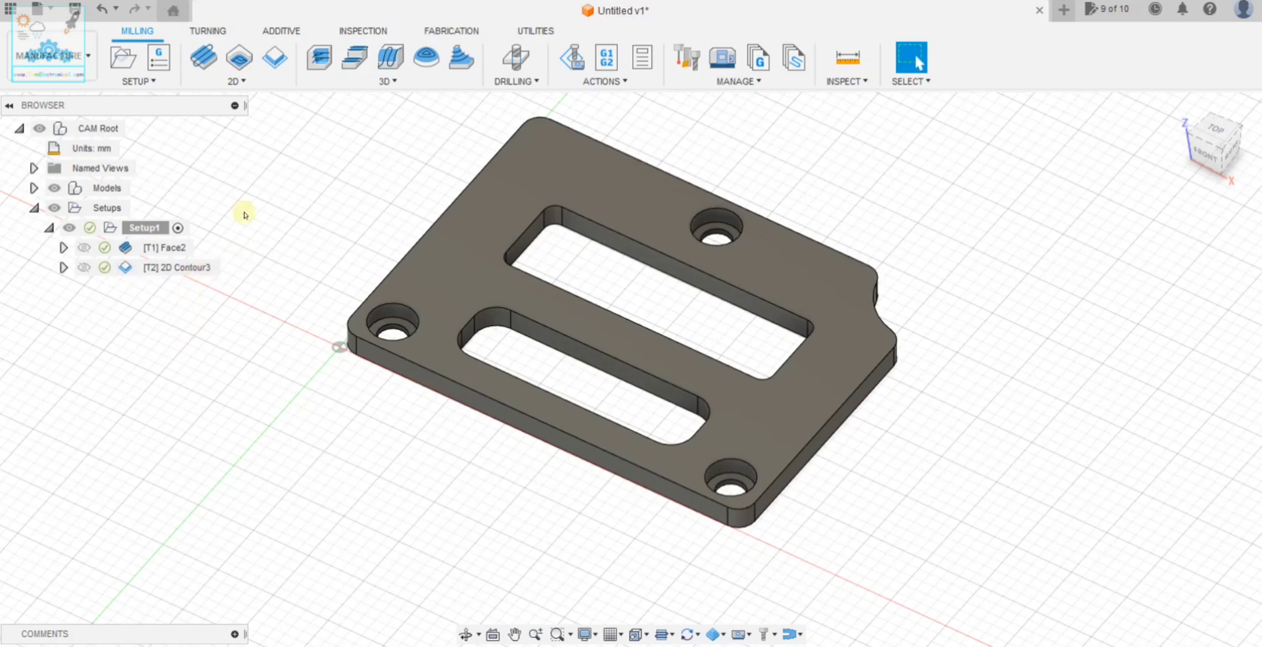
left_click(237, 81)
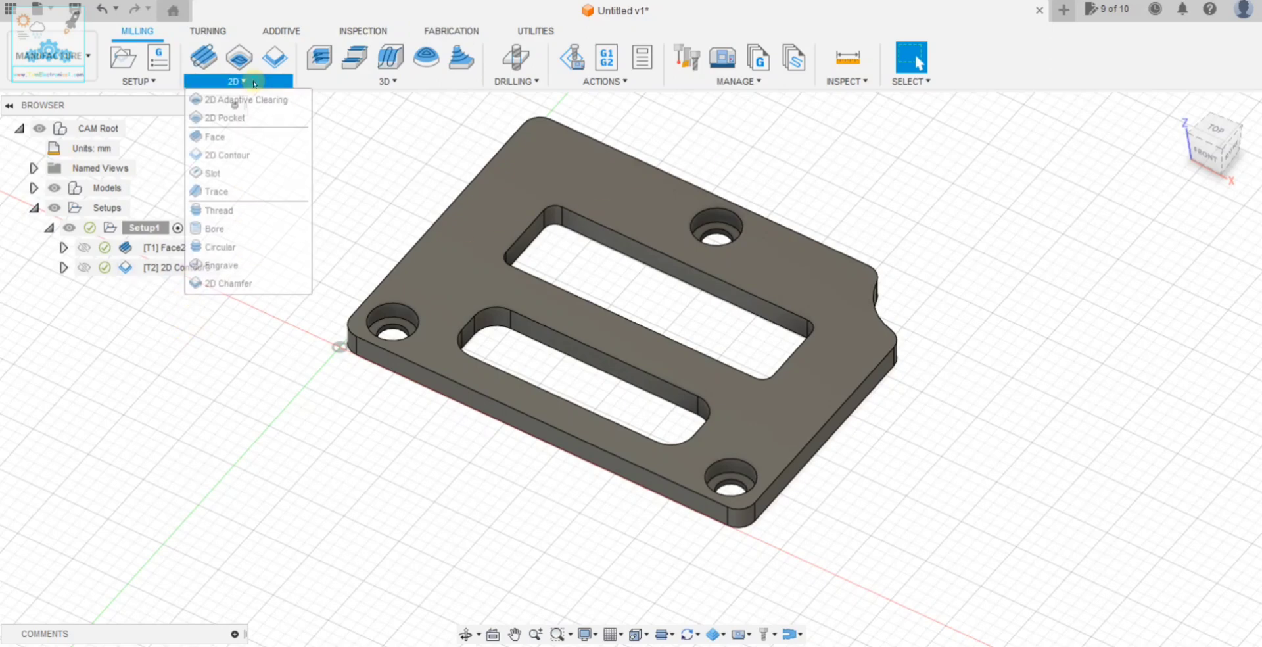
left_click(228, 157)
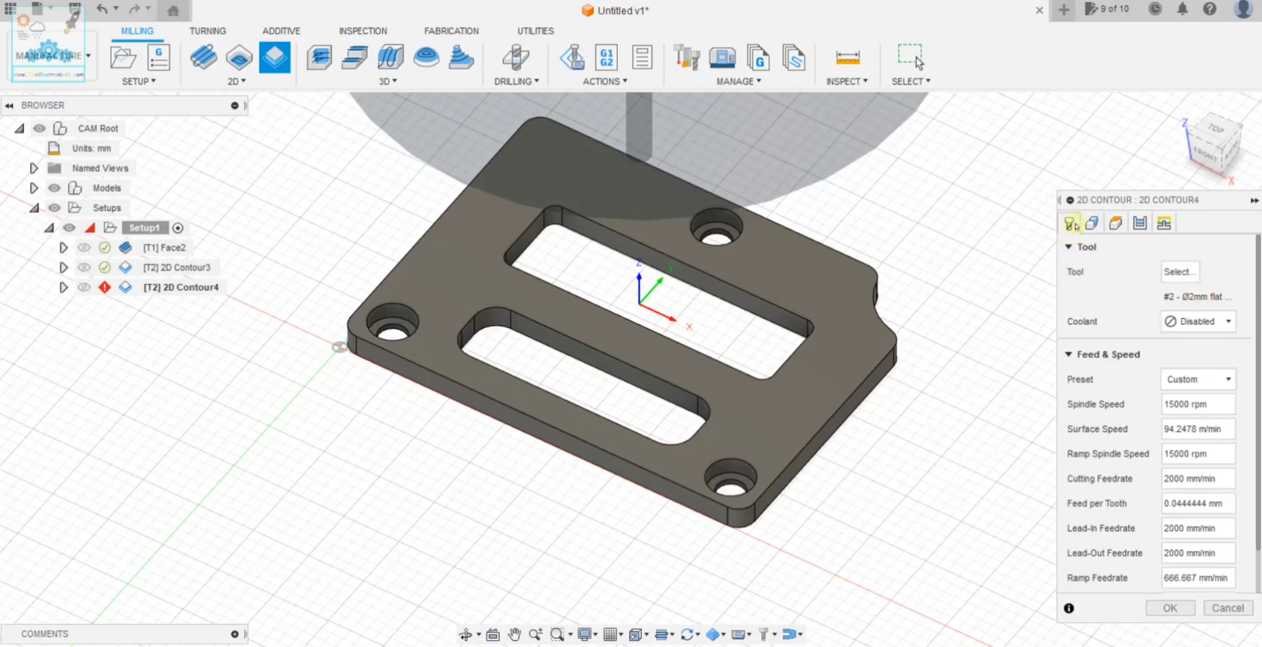
Pick the lower slot, upper slot and plate's outer edge as three contour chains for 2D Contour4.
left_click(1092, 223)
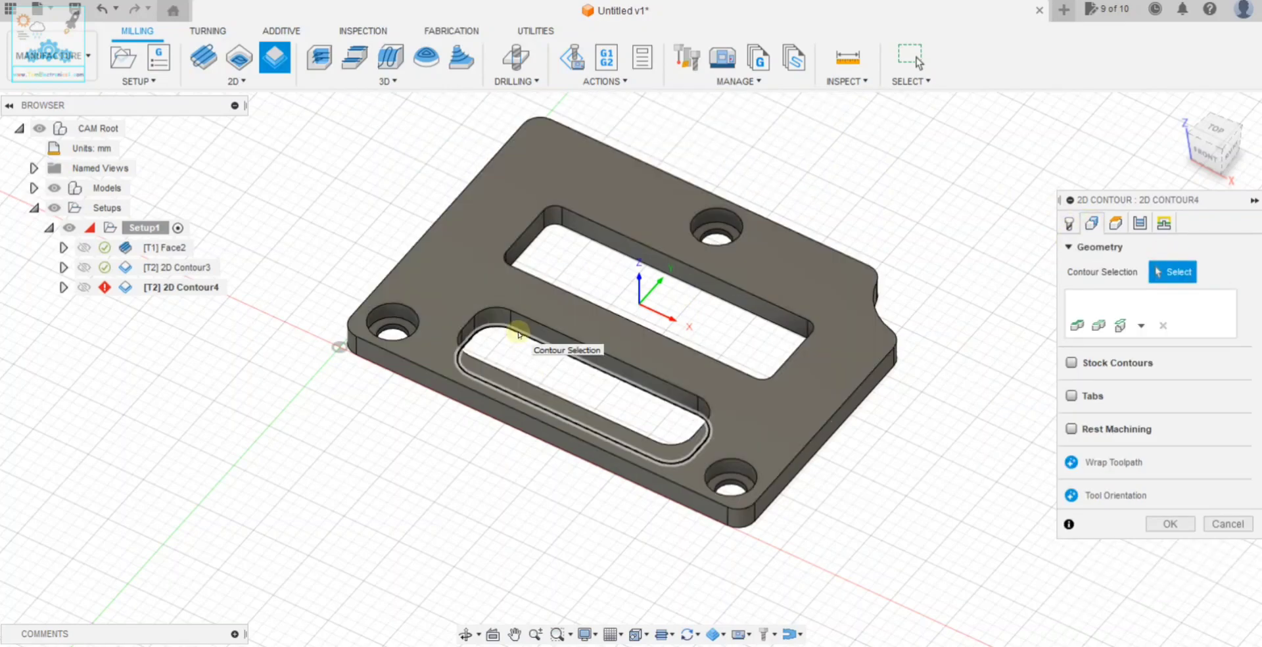
scroll(519, 334, "down", 2)
scroll(519, 335, "up", 2)
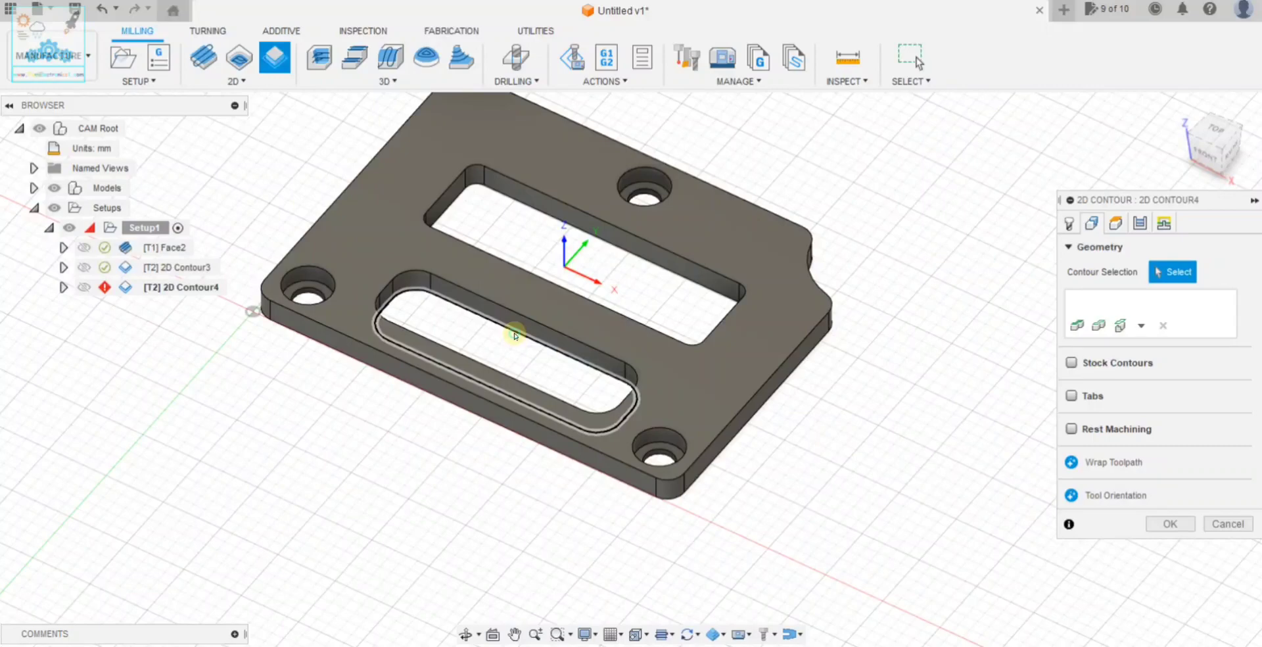
left_click(515, 336)
left_click(547, 216)
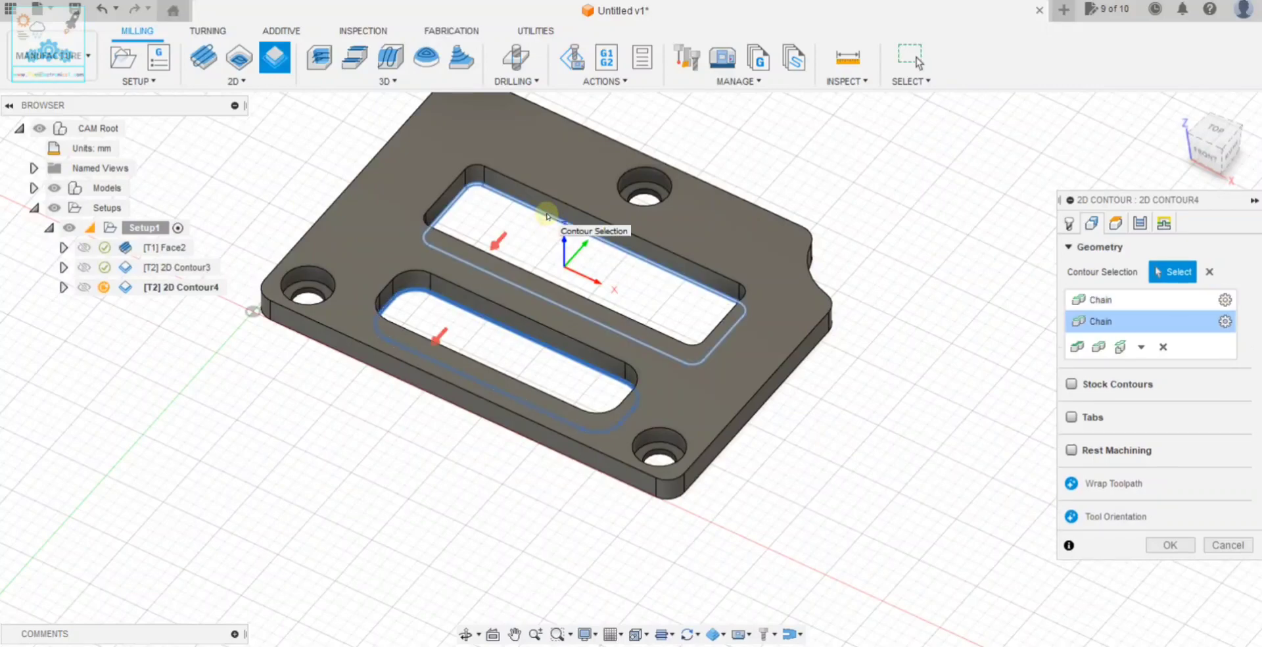
left_click(587, 469)
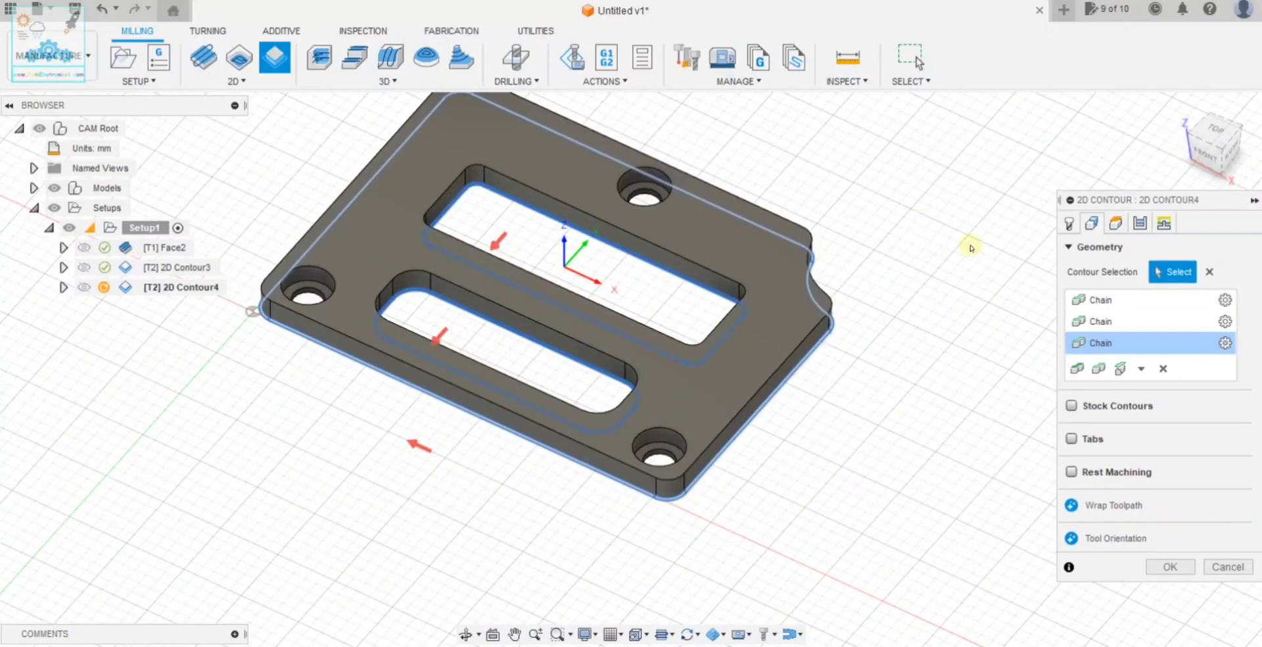
mouse_move(1201, 151)
mouse_move(1217, 151)
left_mouse_down()
mouse_move(1103, 105)
mouse_move(1139, 222)
left_mouse_up()
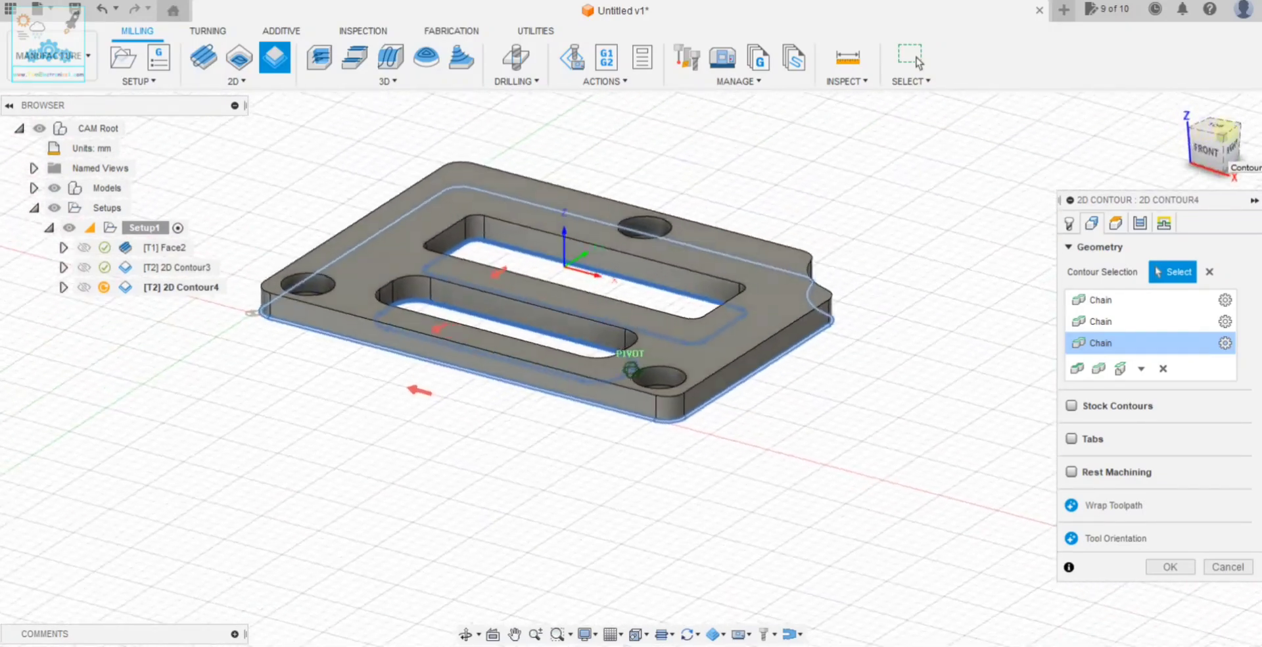
left_click(1140, 222)
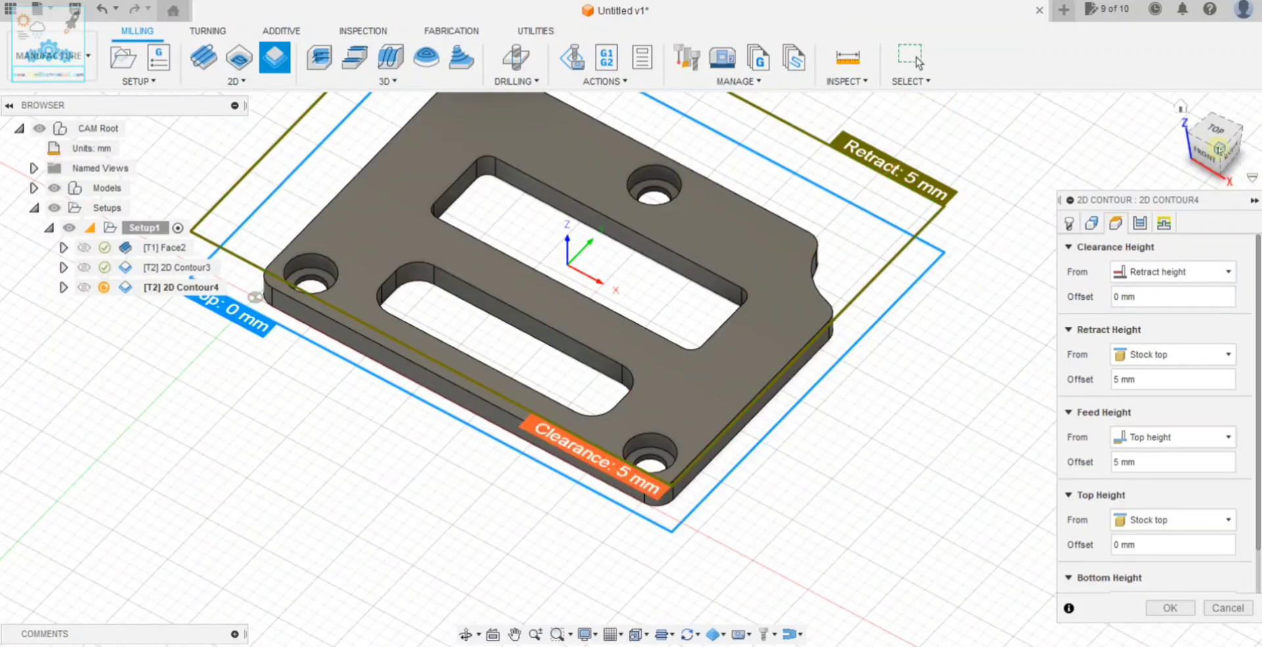
Enable Multiple Depths on 2D Contour4 with a 0.5 mm maximum roughing stepdown.
mouse_move(1218, 145)
left_mouse_down()
mouse_move(1200, 117)
mouse_move(1187, 131)
left_mouse_up()
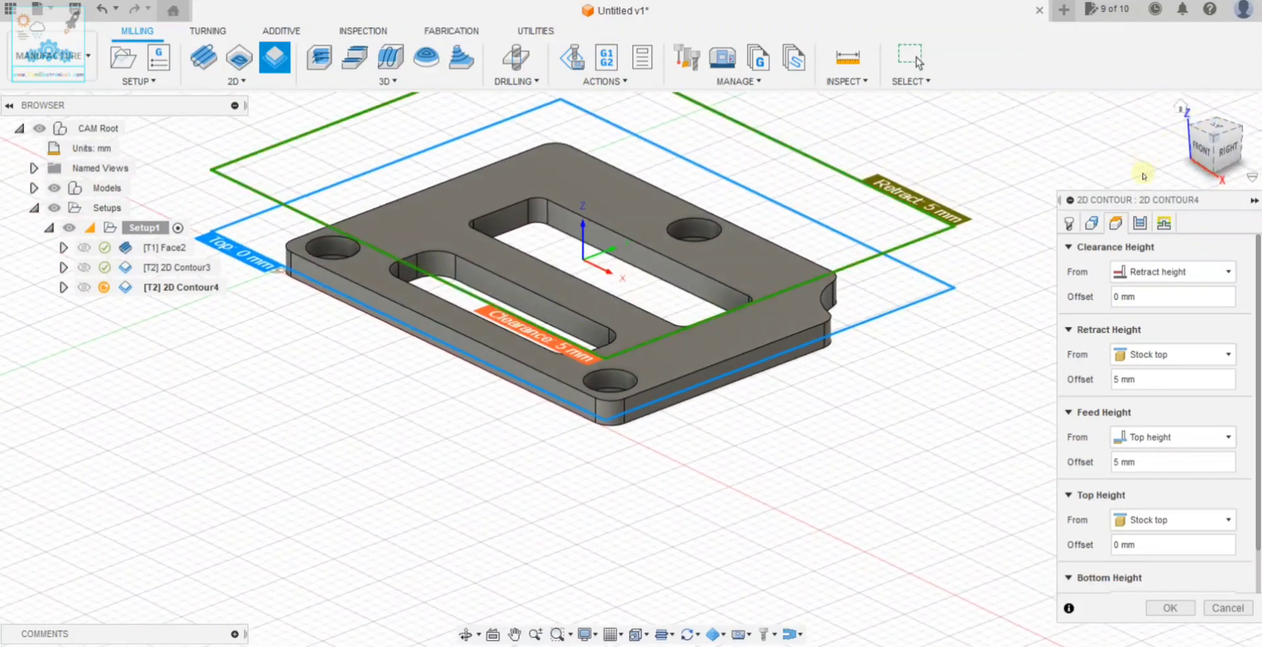
left_click(1144, 223)
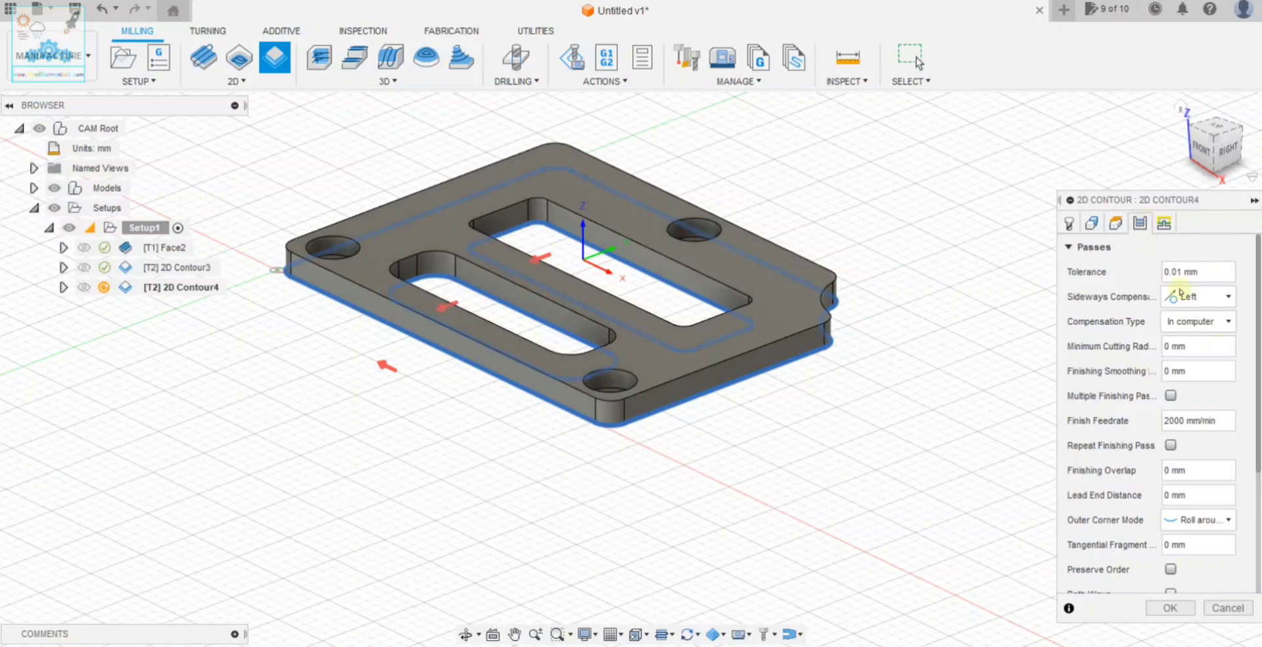
scroll(1257, 499, "down", 5)
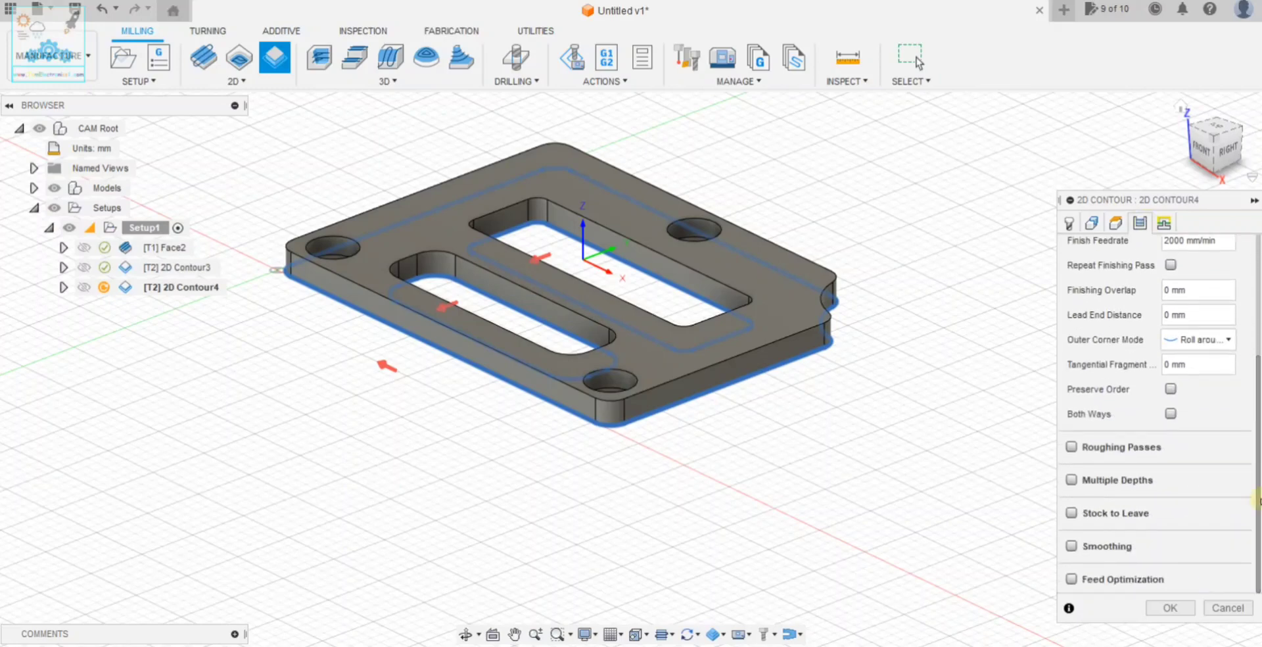
left_click(1071, 481)
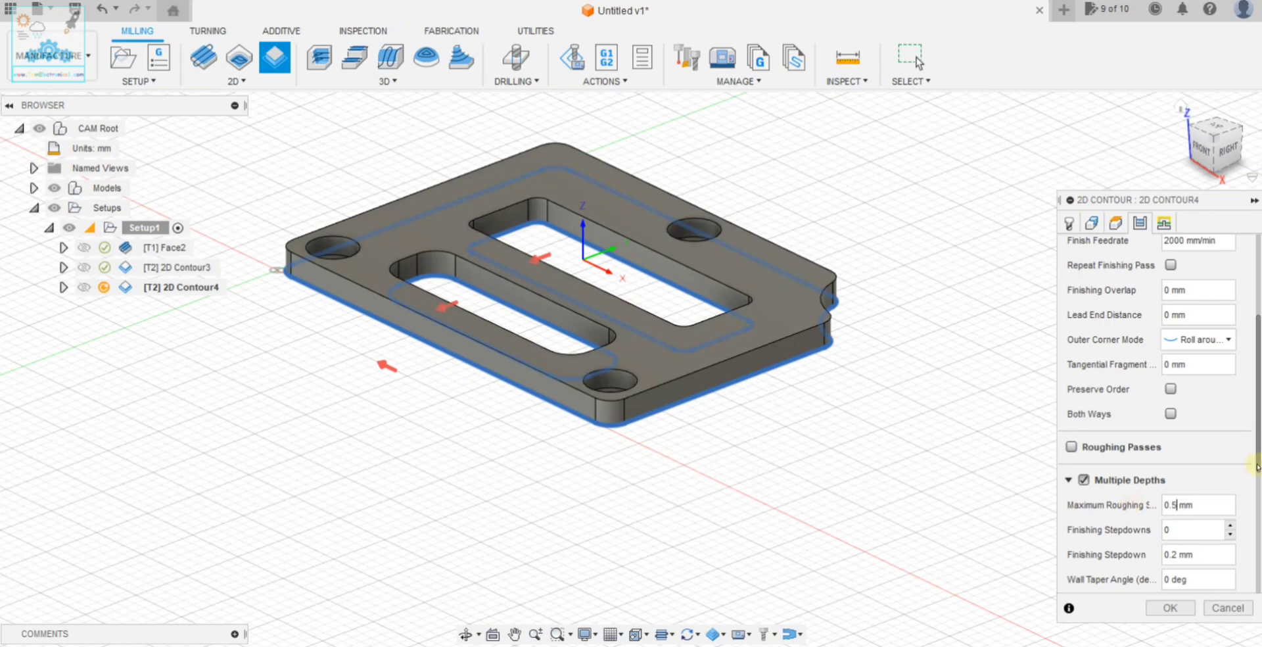
scroll(1257, 467, "down", 3)
scroll(1257, 467, "down", 2)
scroll(1220, 335, "up", 8)
scroll(1220, 336, "up", 2)
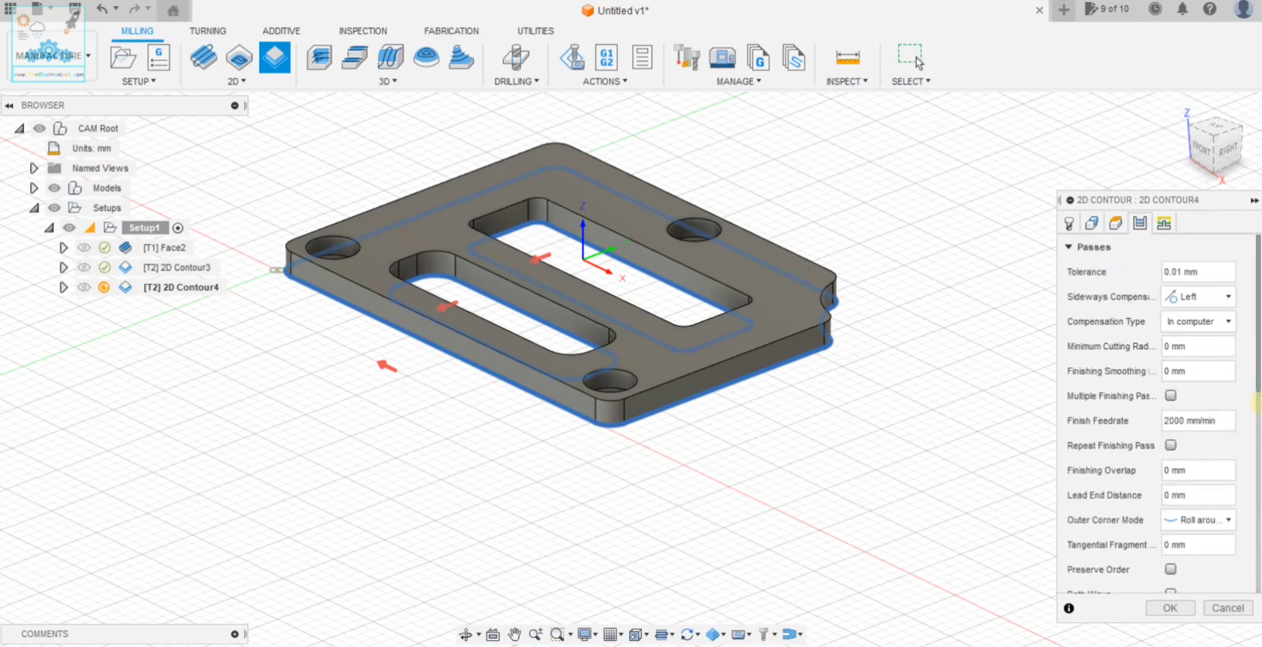
mouse_move(1257, 388)
left_mouse_down()
mouse_move(1245, 526)
mouse_move(1254, 369)
left_mouse_up()
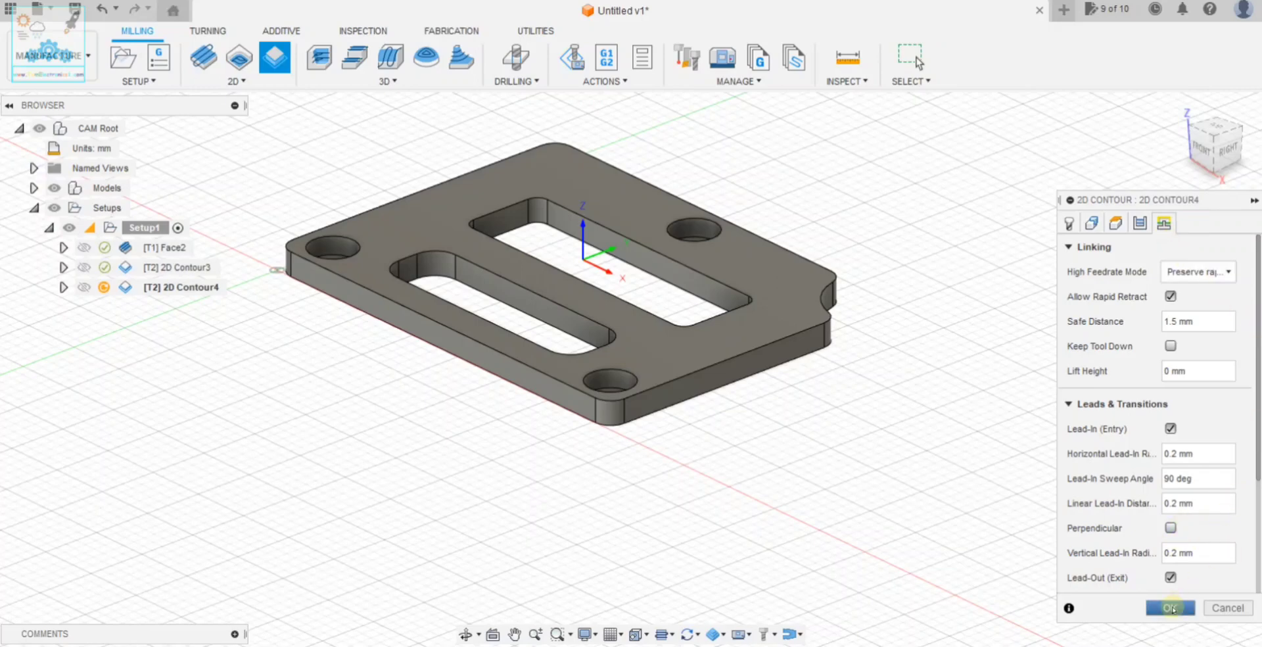
Generate 2D Contour4 and select it to view its passes around both slots and the outline.
left_click(1171, 607)
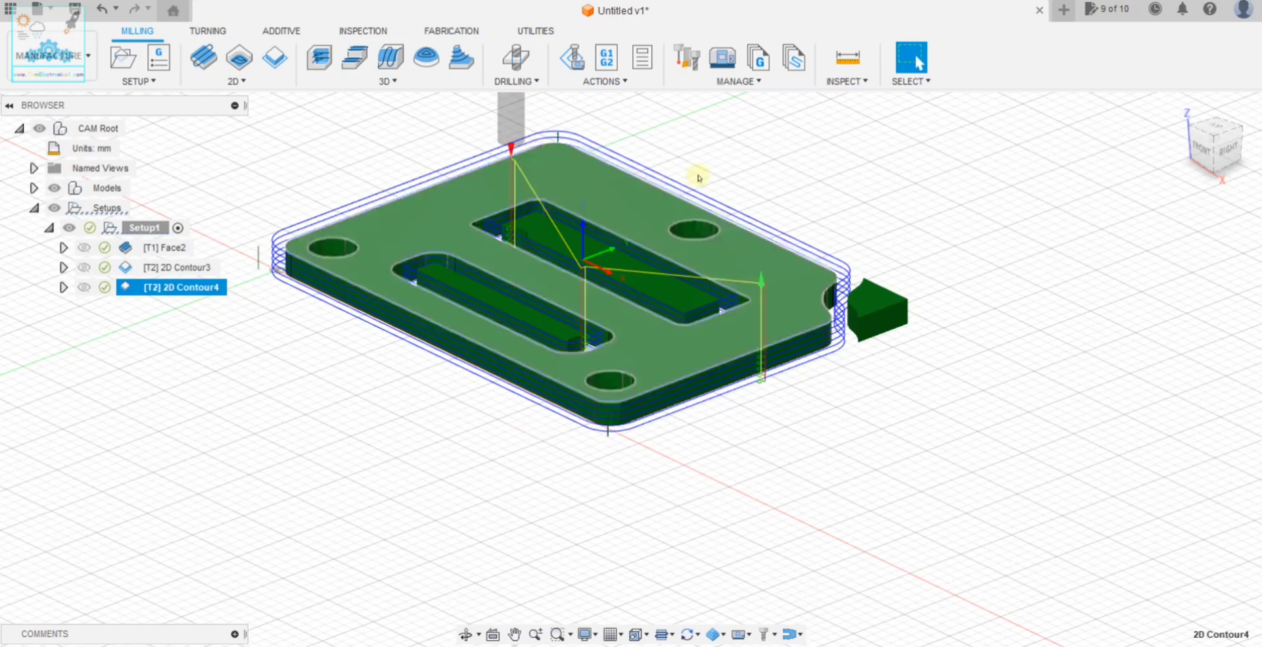
mouse_move(1216, 146)
mouse_move(1215, 138)
left_mouse_down()
mouse_move(39, 146)
mouse_move(1215, 138)
left_mouse_up()
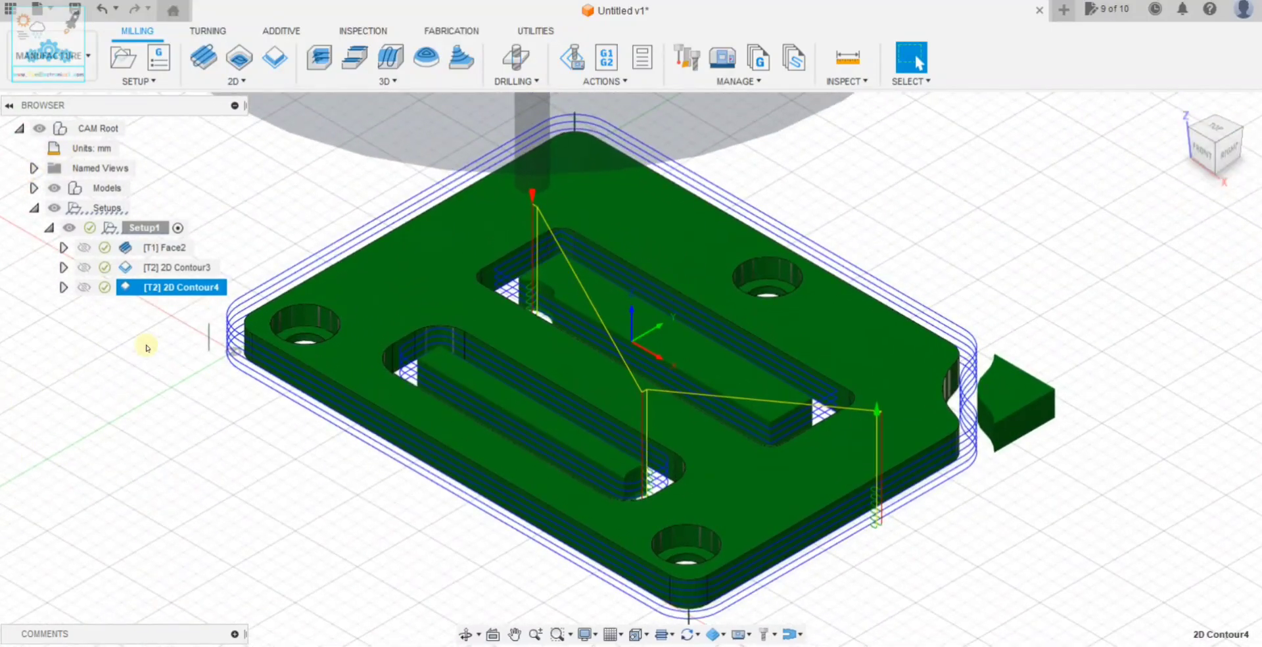
left_click(174, 287)
Start and play a simulation of the 2D Contour4 operation.
right_click(175, 287)
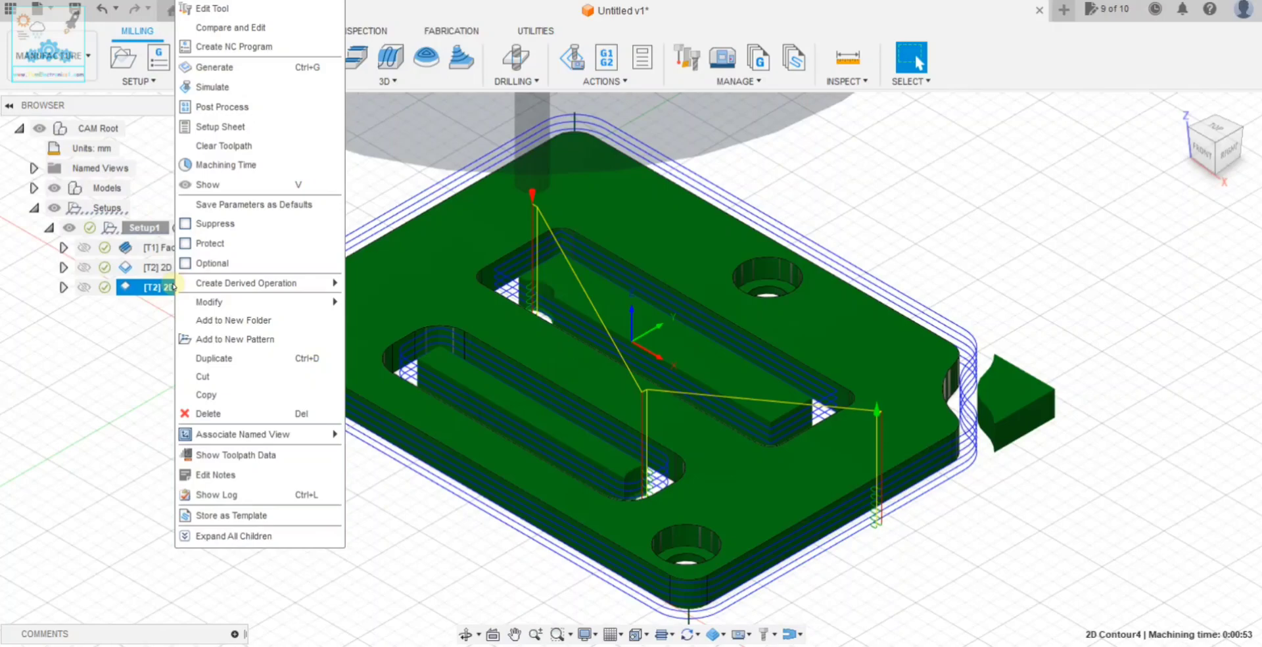
left_click(197, 88)
left_click(630, 569)
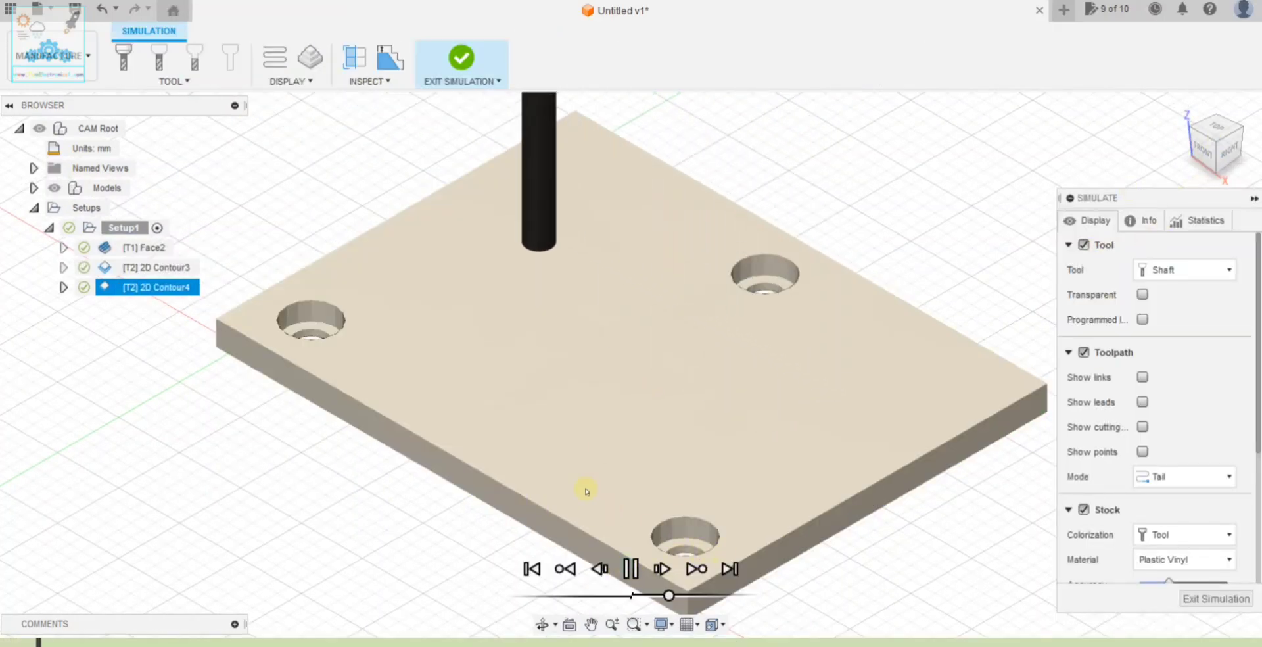
scroll(561, 347, "down", 2)
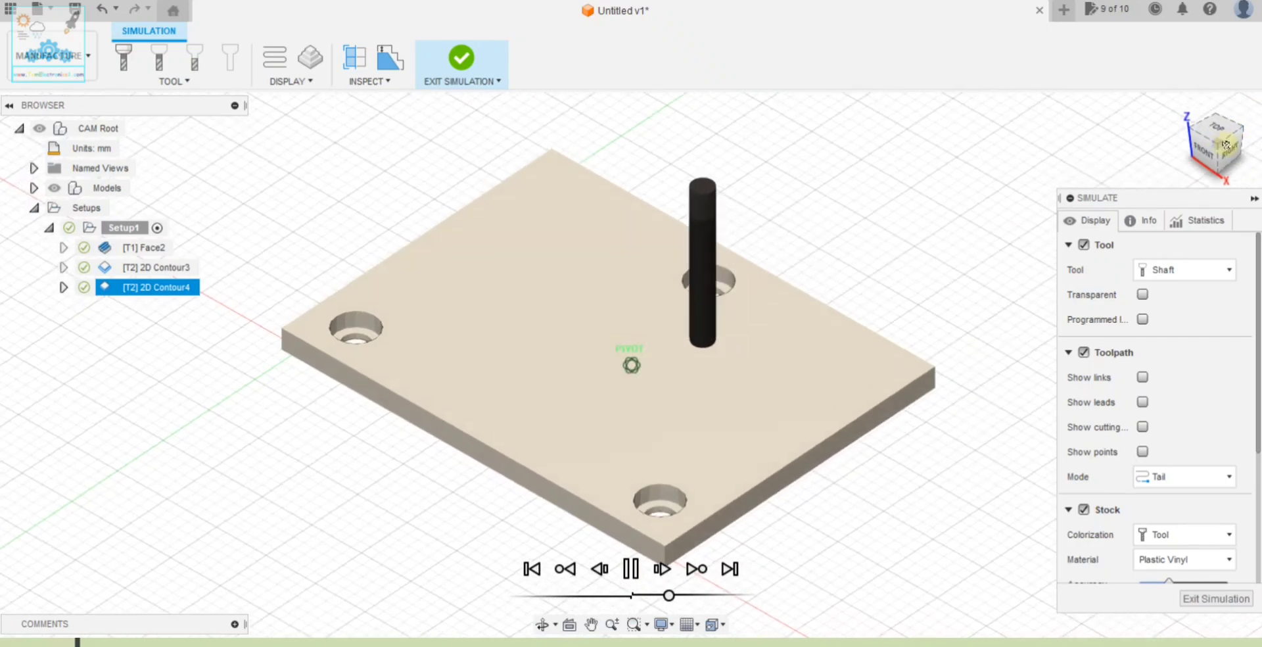
middle_click_drag(920, 263, 837, 299, "shift")
scroll(658, 500, "up", 2)
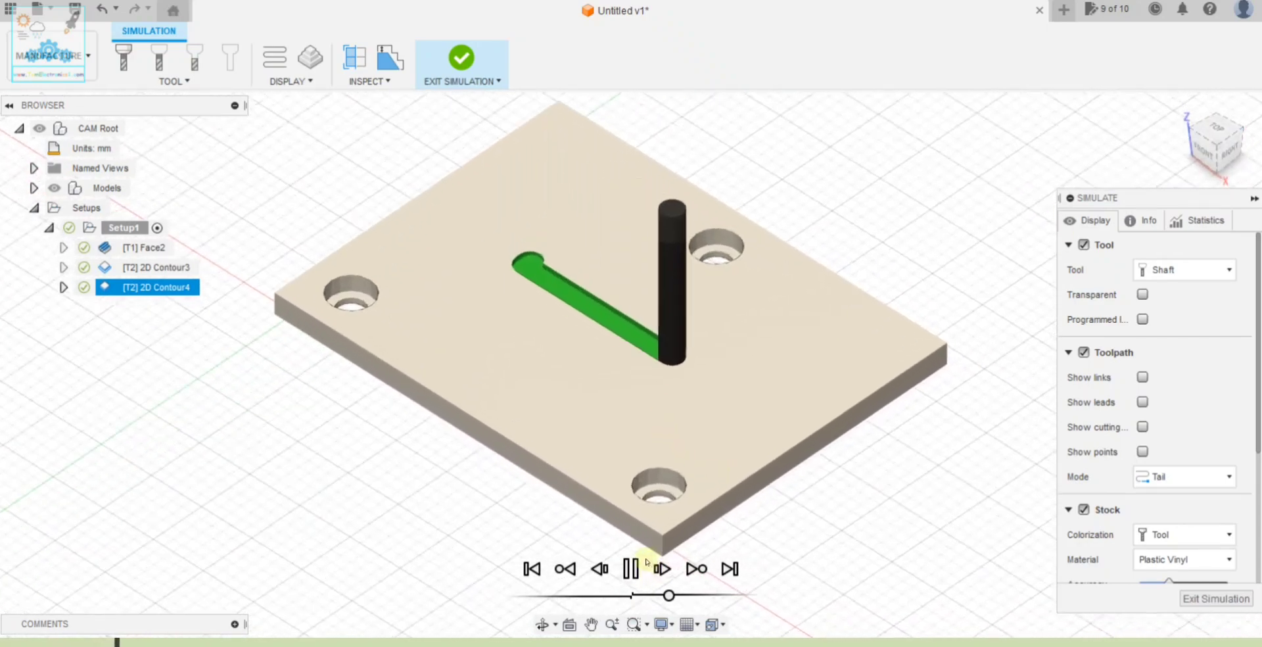
Show the simulation Info panel, adjust playback speed, return to the home view and exit.
left_click(1144, 220)
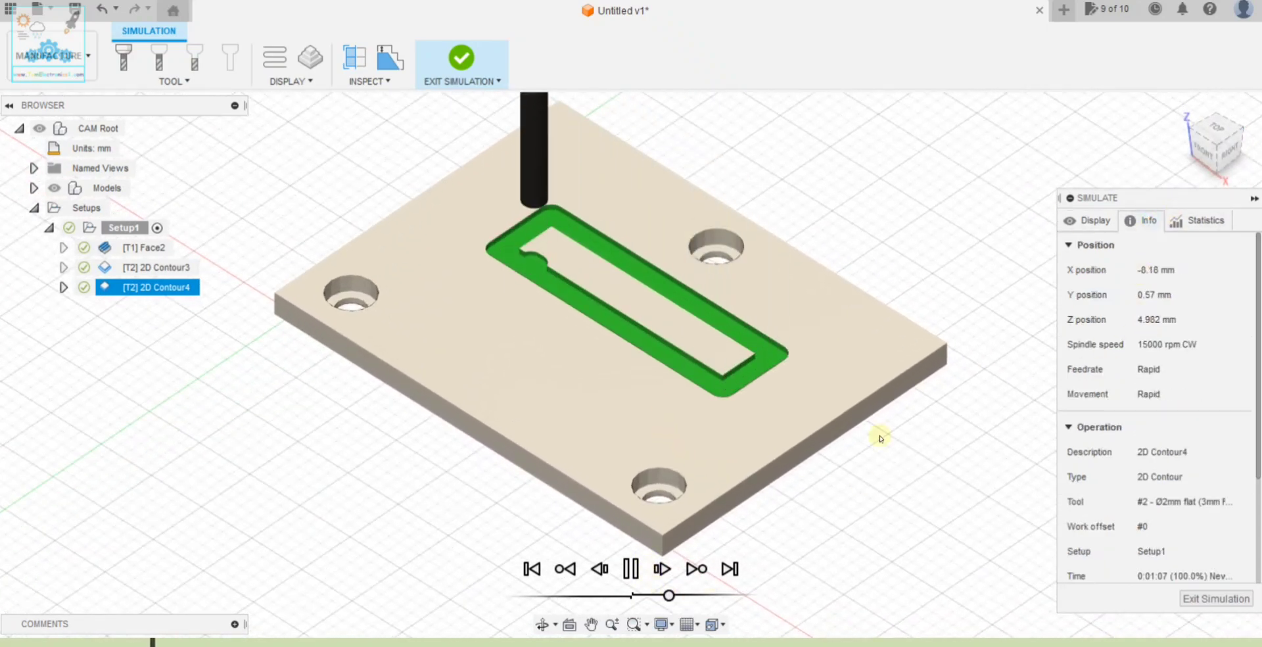
left_click_drag(668, 595, 672, 595)
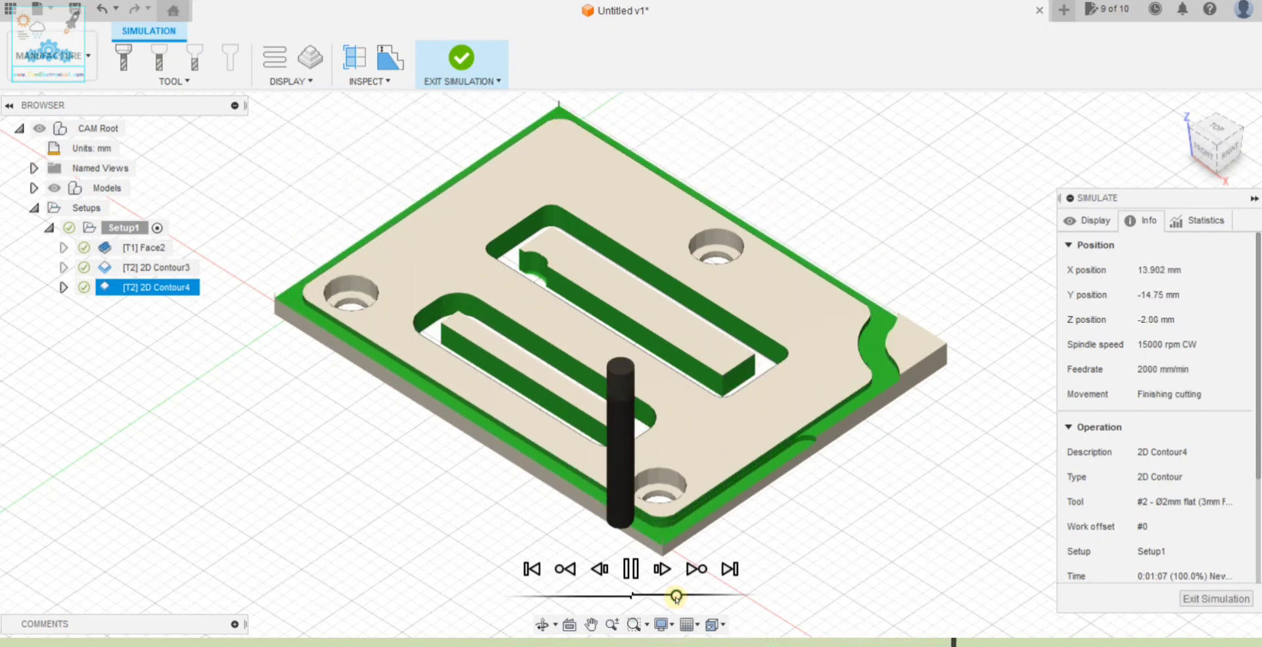
left_click_drag(676, 596, 673, 596)
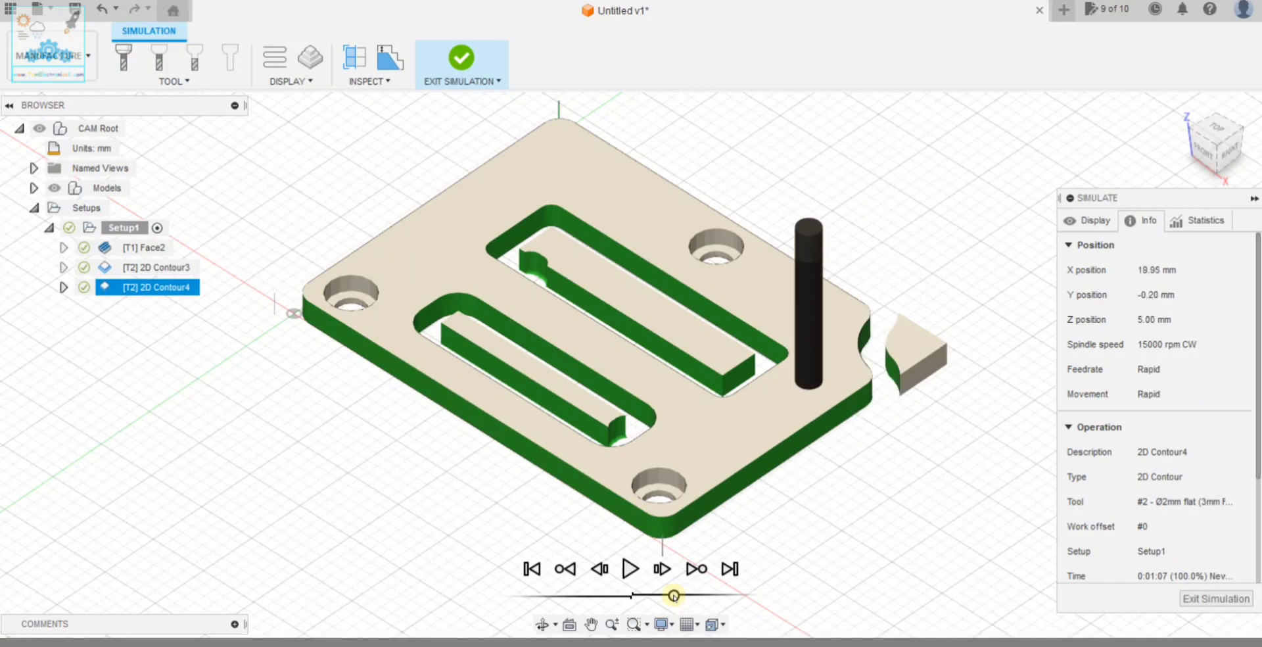
left_click_drag(1227, 146, 1213, 107)
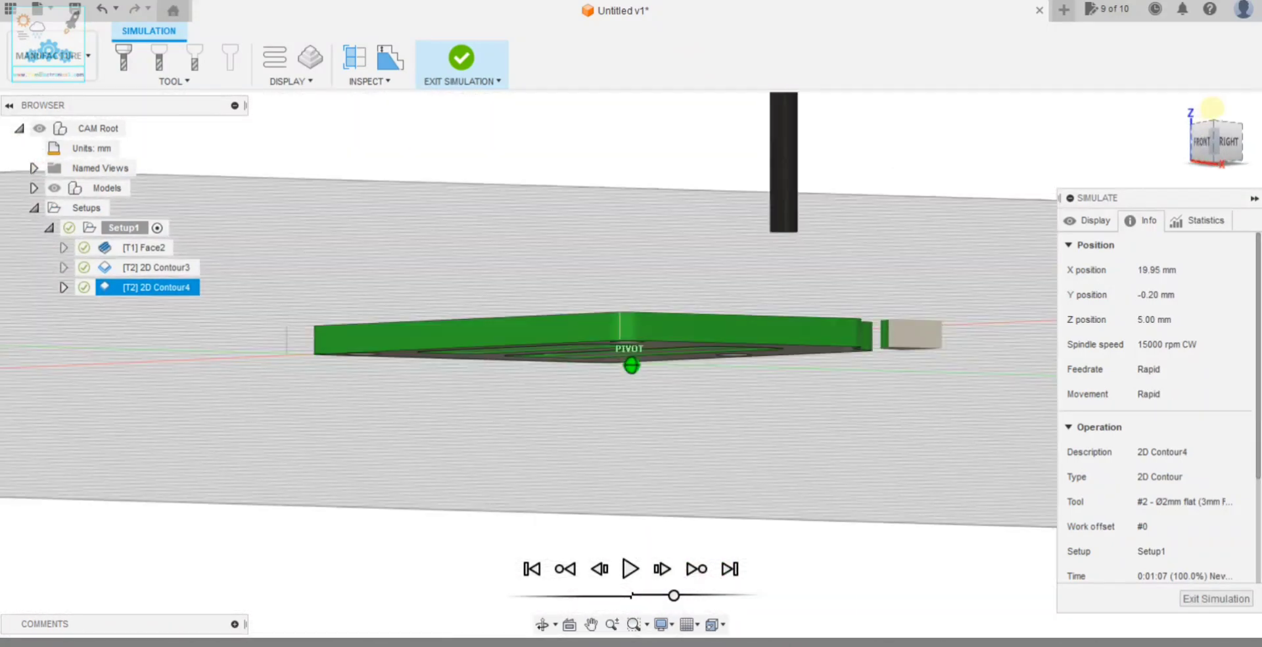
left_click(1182, 106)
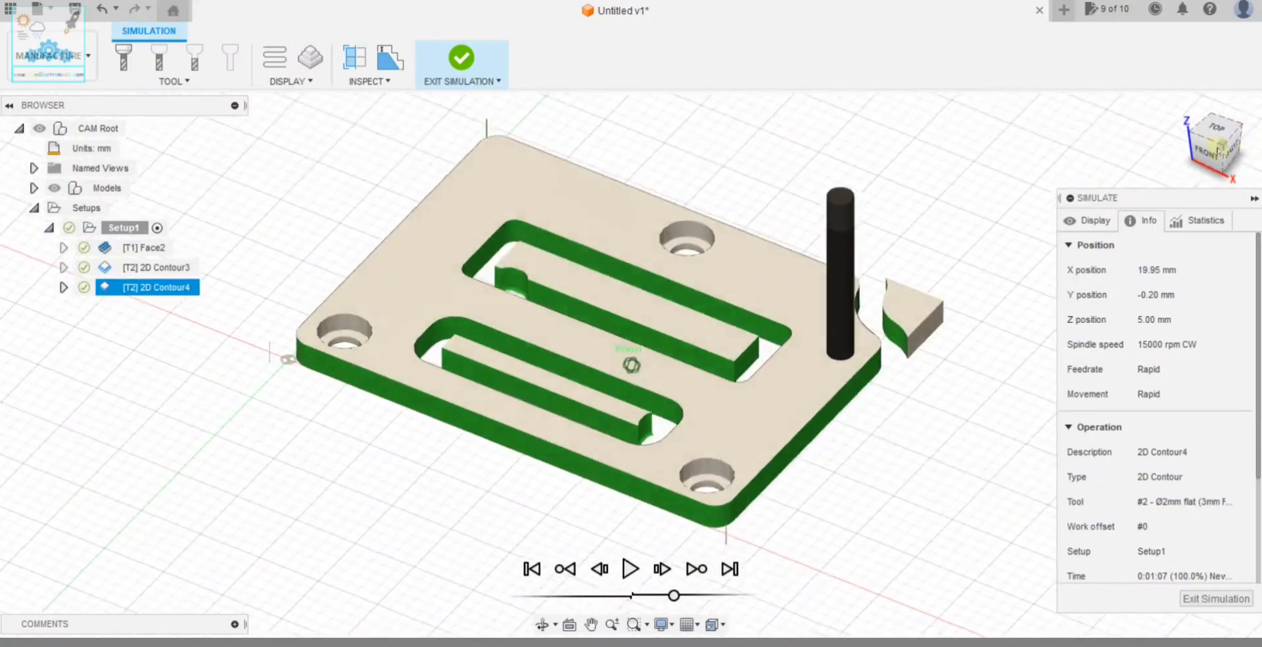
left_click(1217, 599)
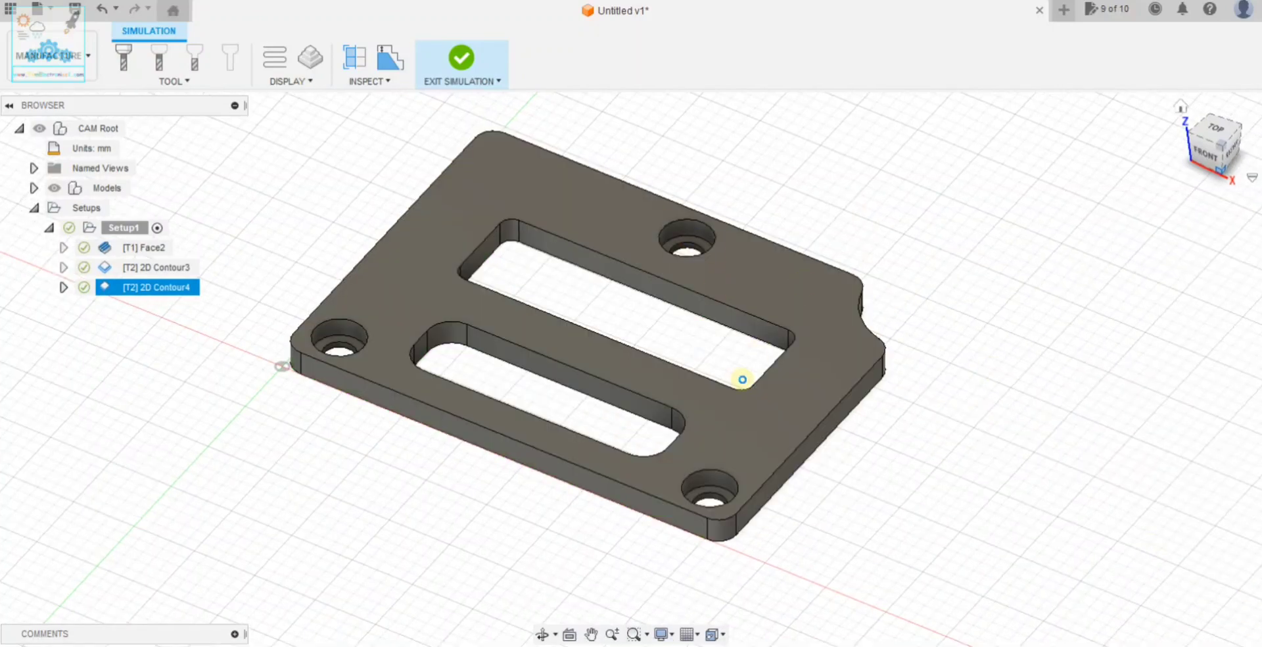
Deselect 2D Contour4 and play a simulation of all operations in Setup1.
left_click(209, 247)
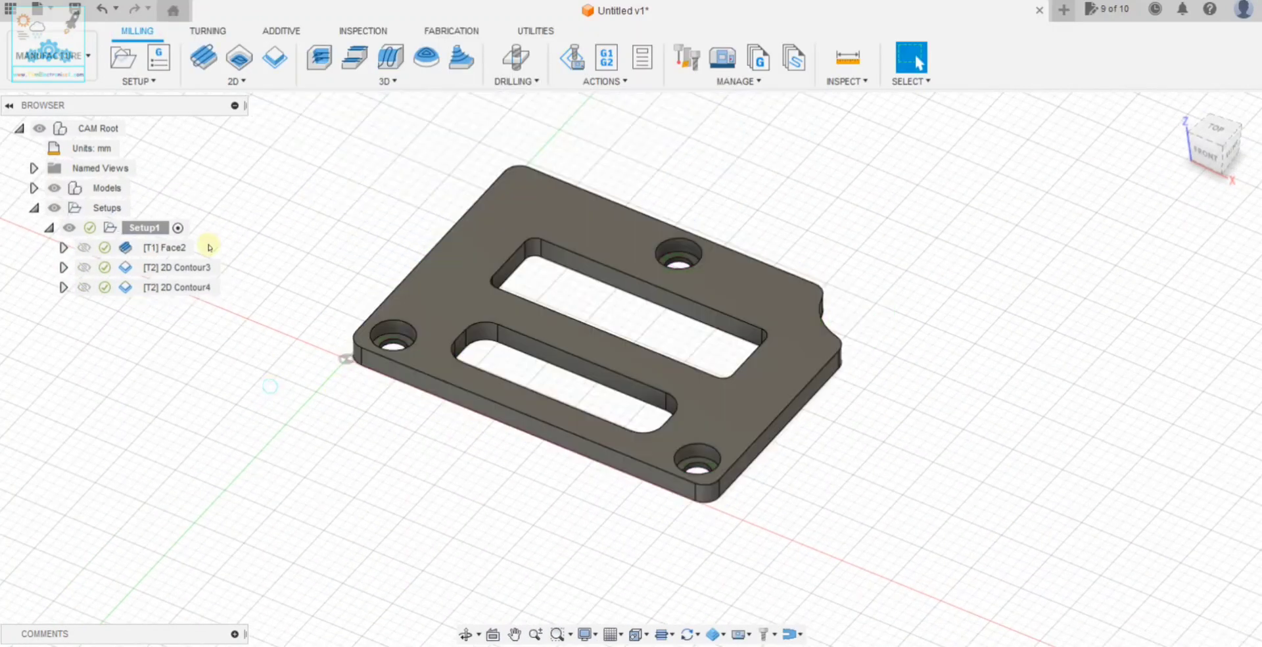
right_click(153, 228)
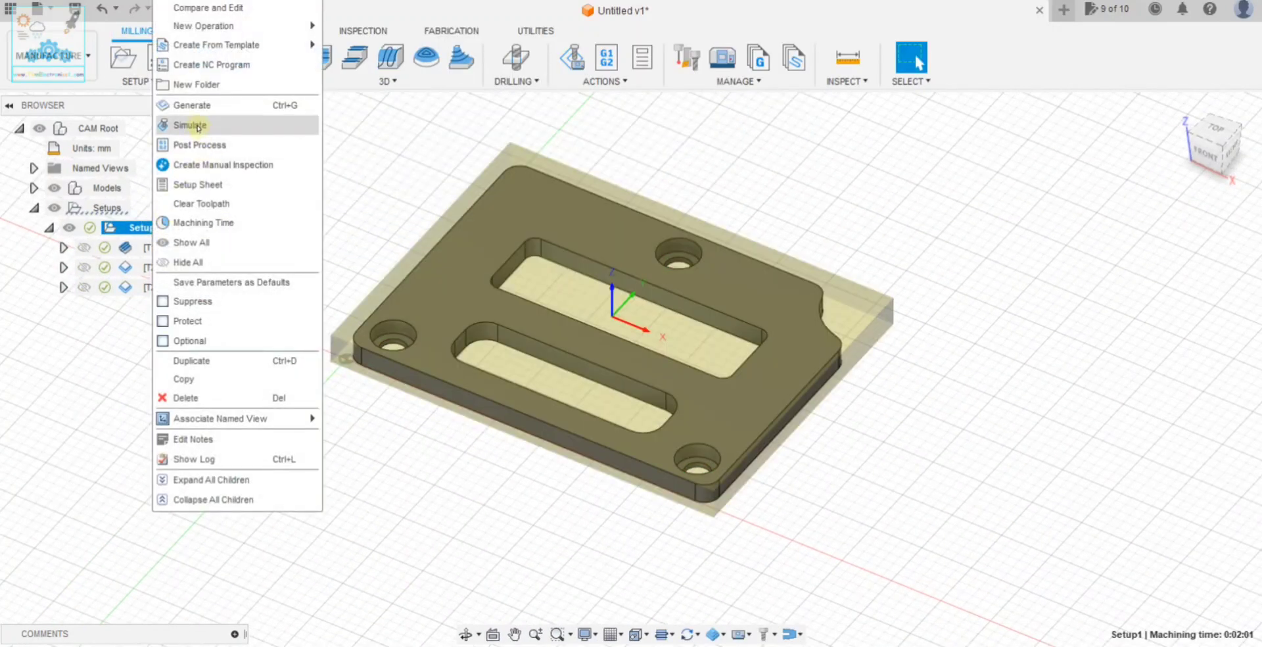
left_click(199, 128)
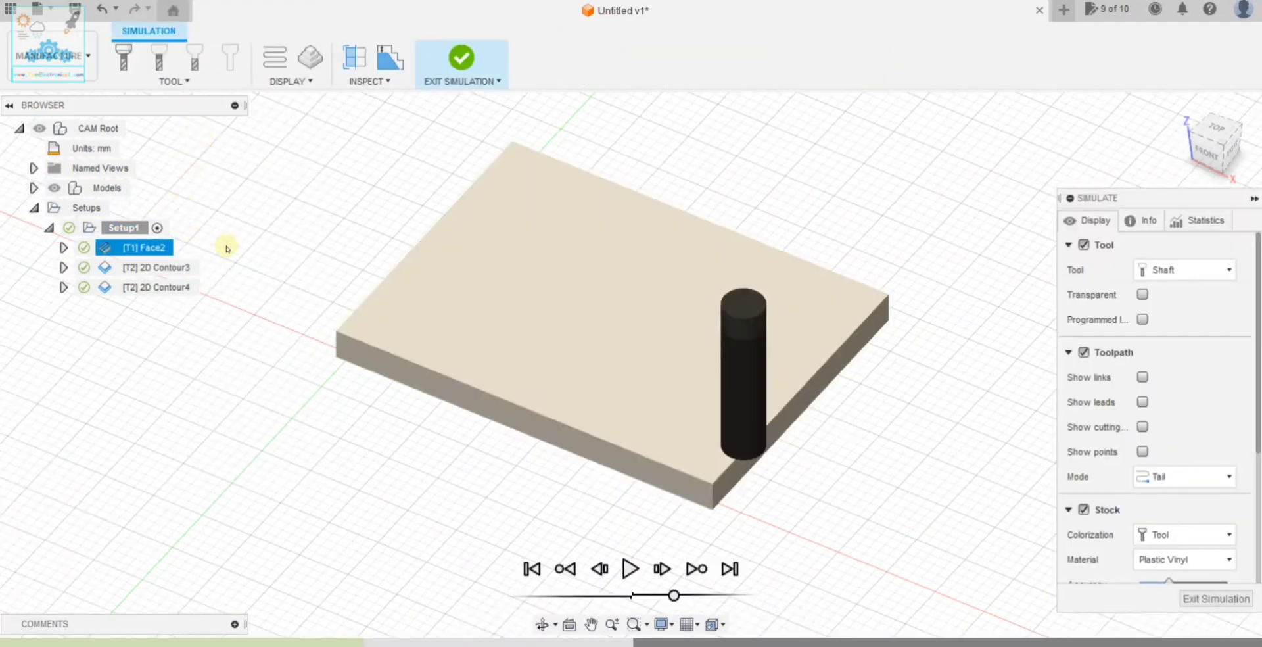
left_click(641, 580)
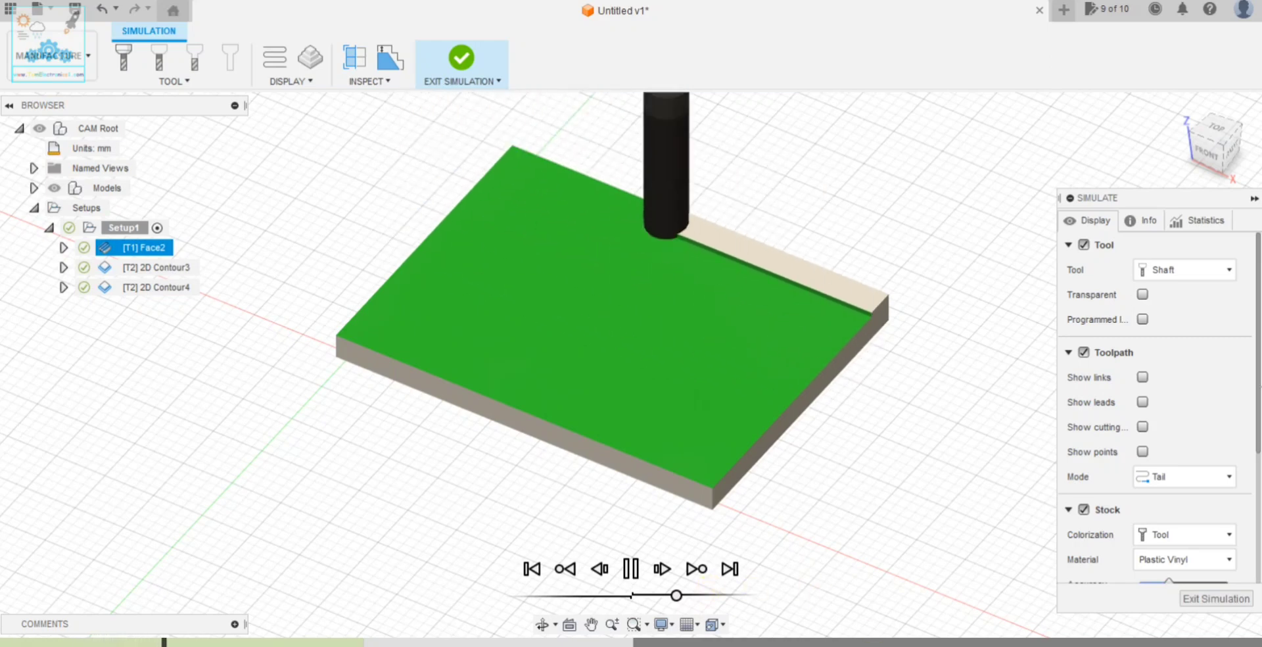
scroll(1157, 394, "down", 3)
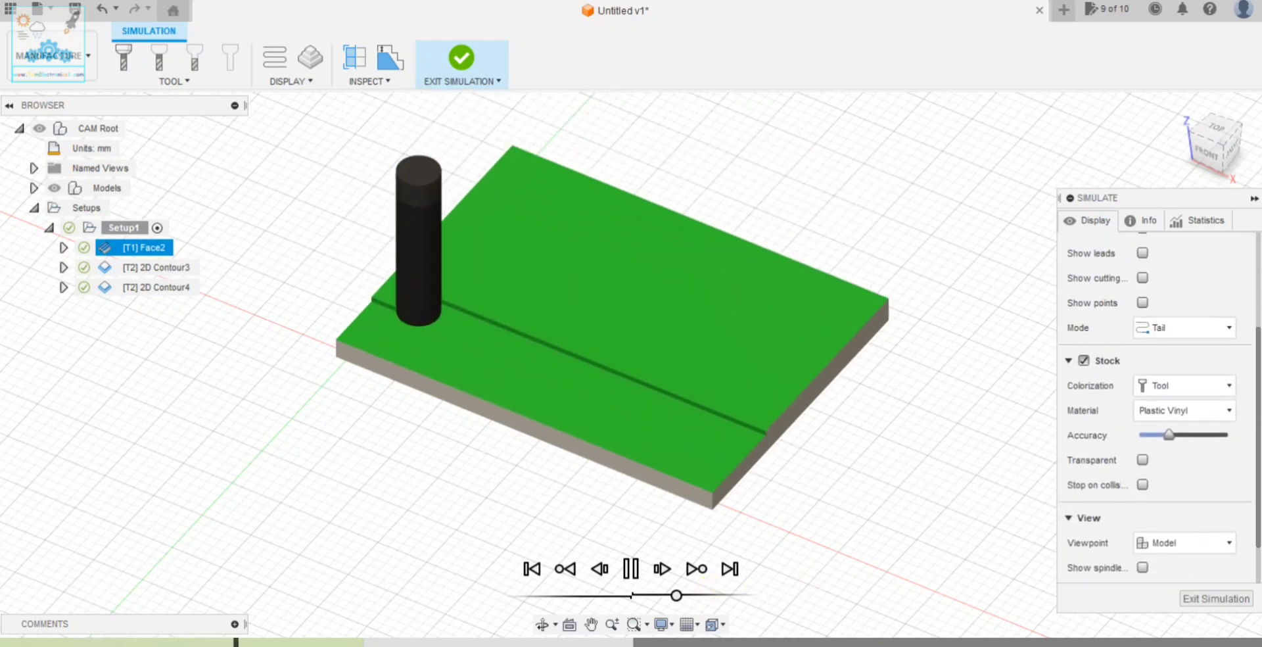
scroll(1157, 394, "up", 2)
scroll(1158, 394, "up", 1)
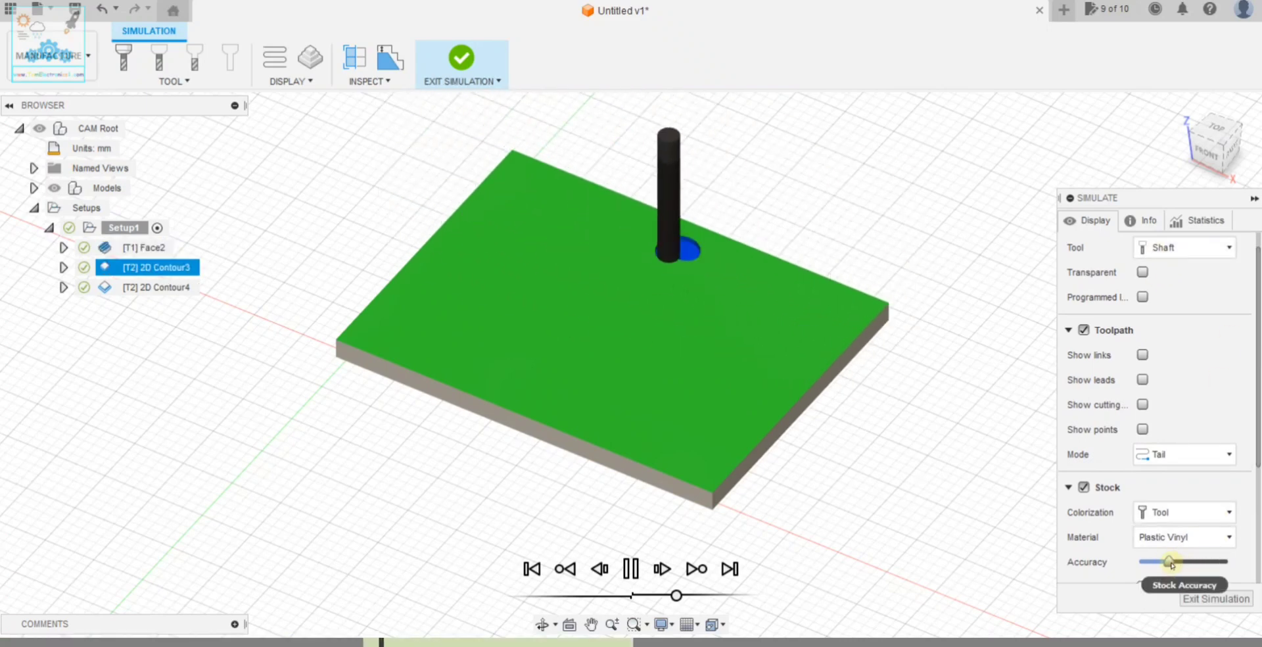
Show the Info panel, inspect the cut plate's underside, then exit the simulation.
left_click(1147, 221)
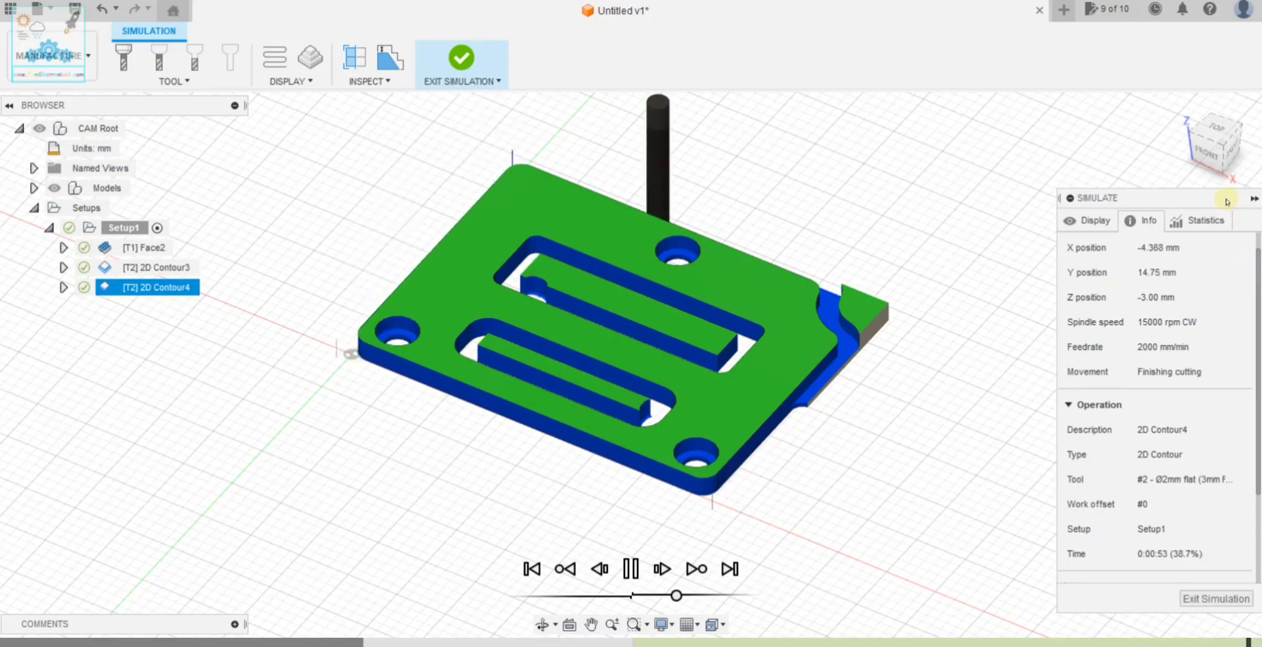
mouse_move(1216, 143)
mouse_move(1224, 144)
left_mouse_down()
mouse_move(1169, 76)
mouse_move(1225, 145)
left_mouse_up()
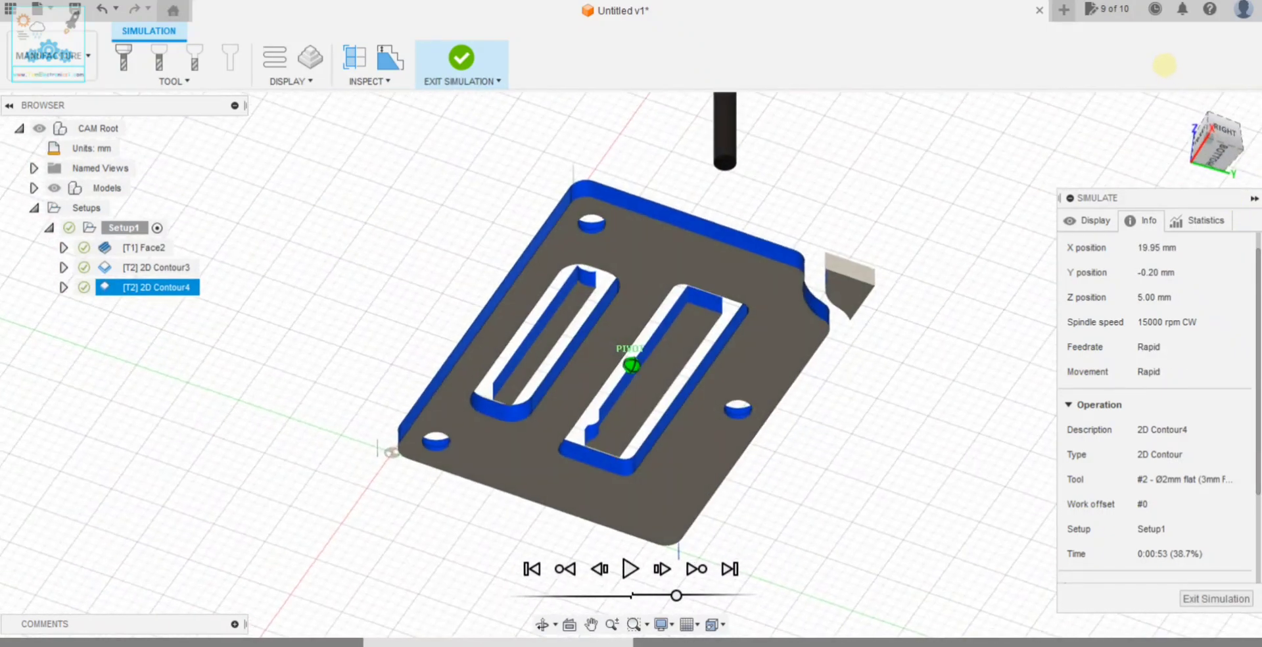
scroll(647, 501, "down", 2)
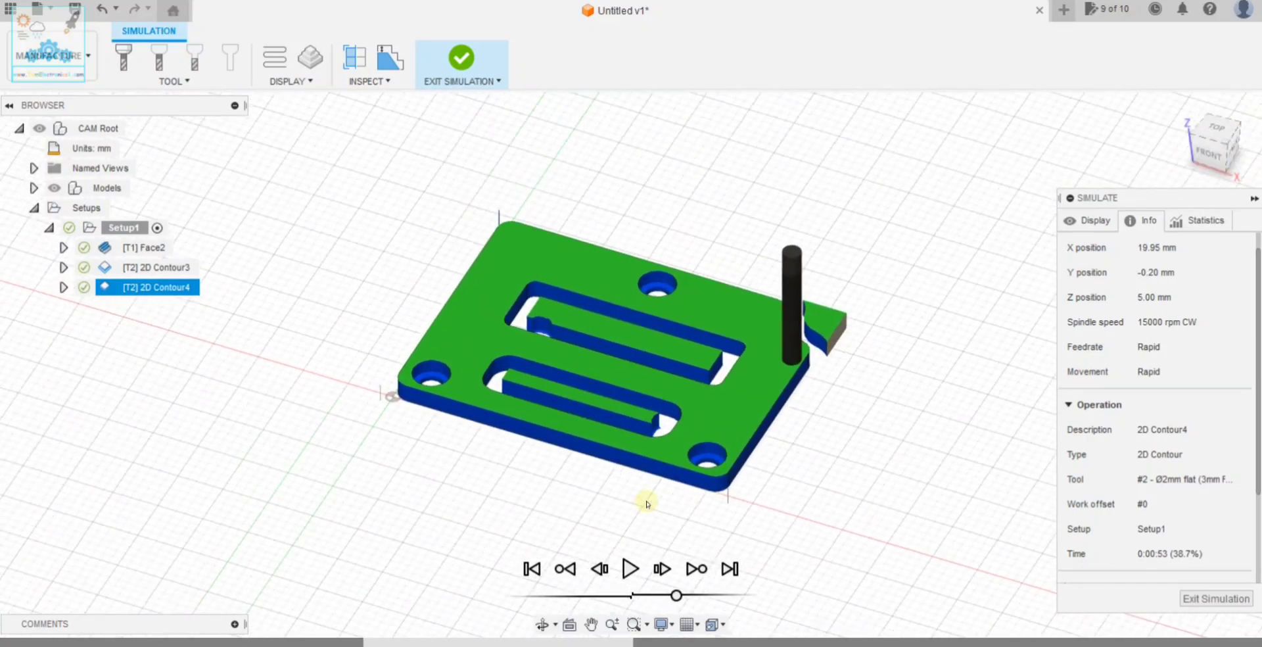
scroll(653, 456, "up", 3)
scroll(681, 283, "down", 1)
scroll(681, 282, "up", 1)
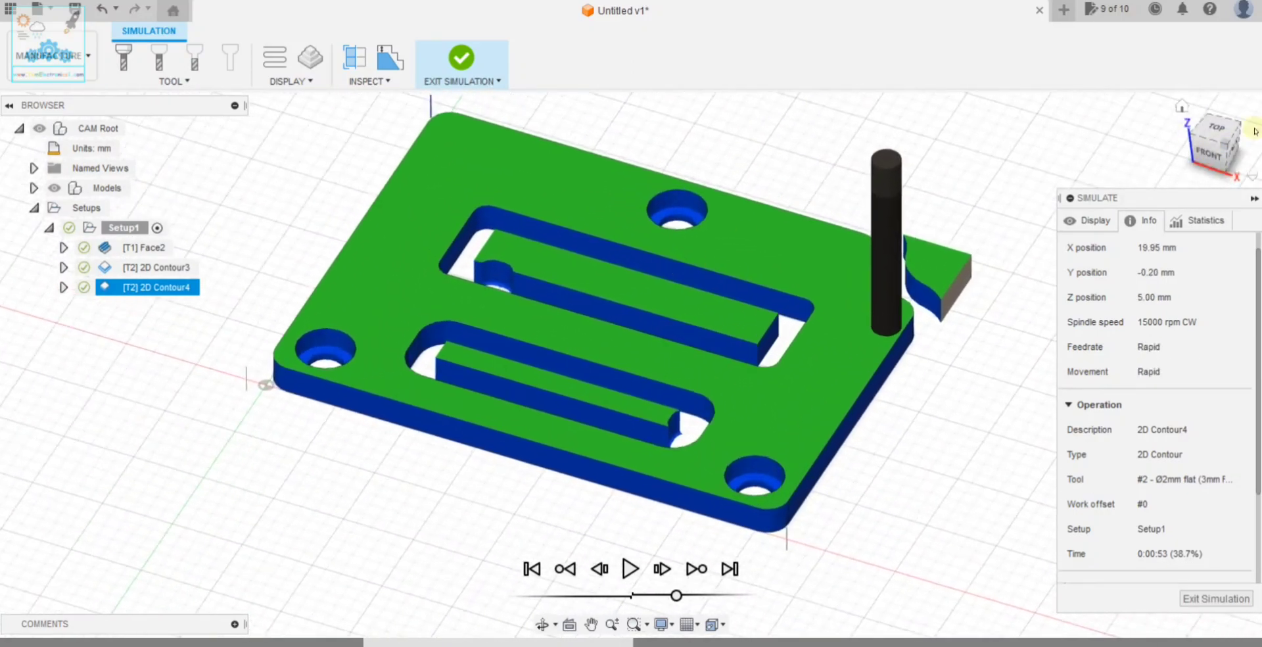
left_click_drag(1225, 144, 1223, 140)
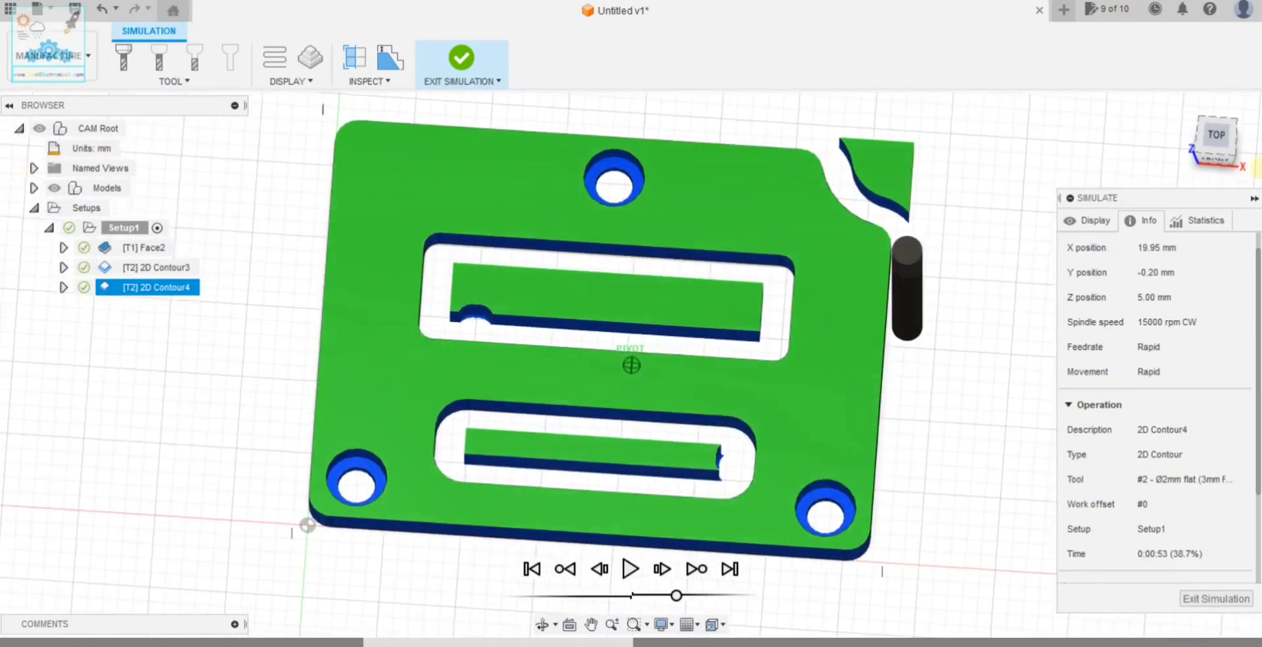
left_click(1216, 598)
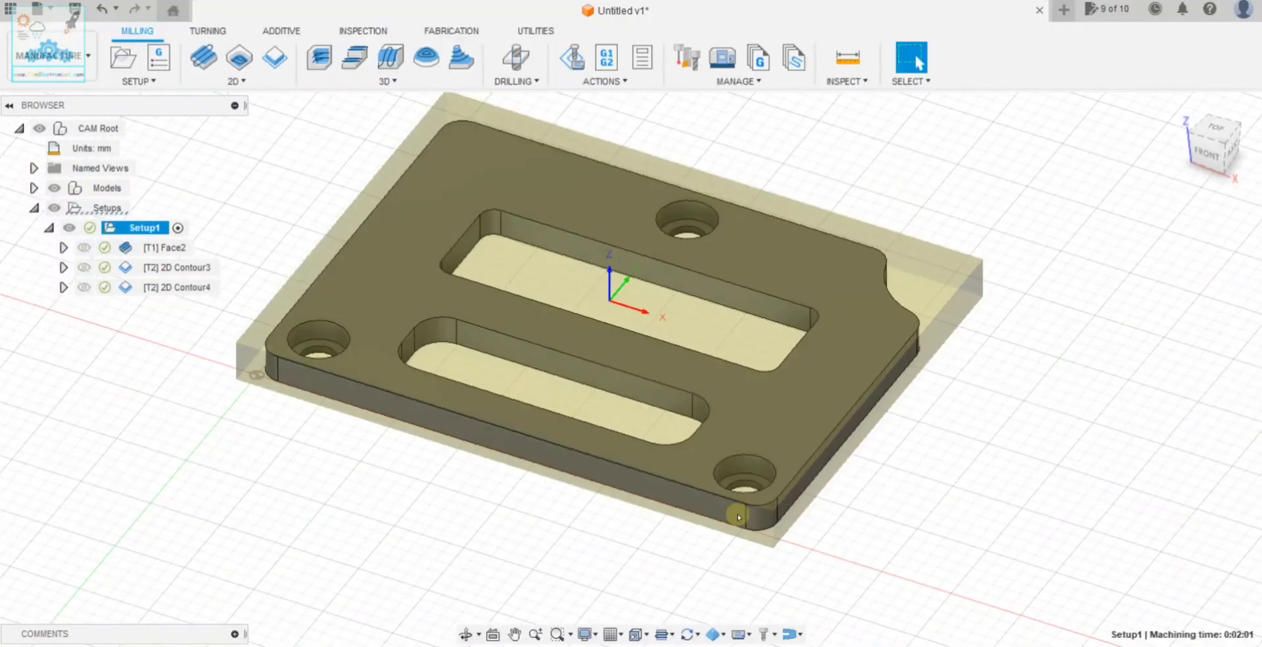
Start post processing Setup1 with the Mach3Mill post processor.
key("Escape")
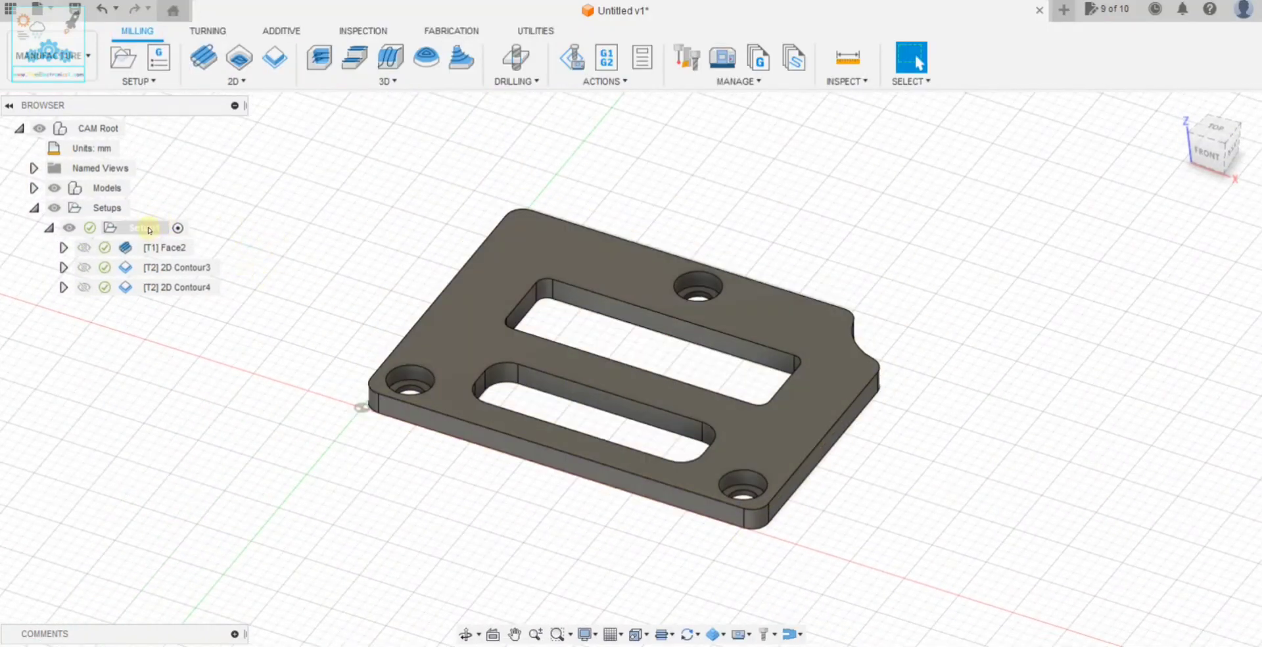
left_click(149, 229)
right_click(150, 229)
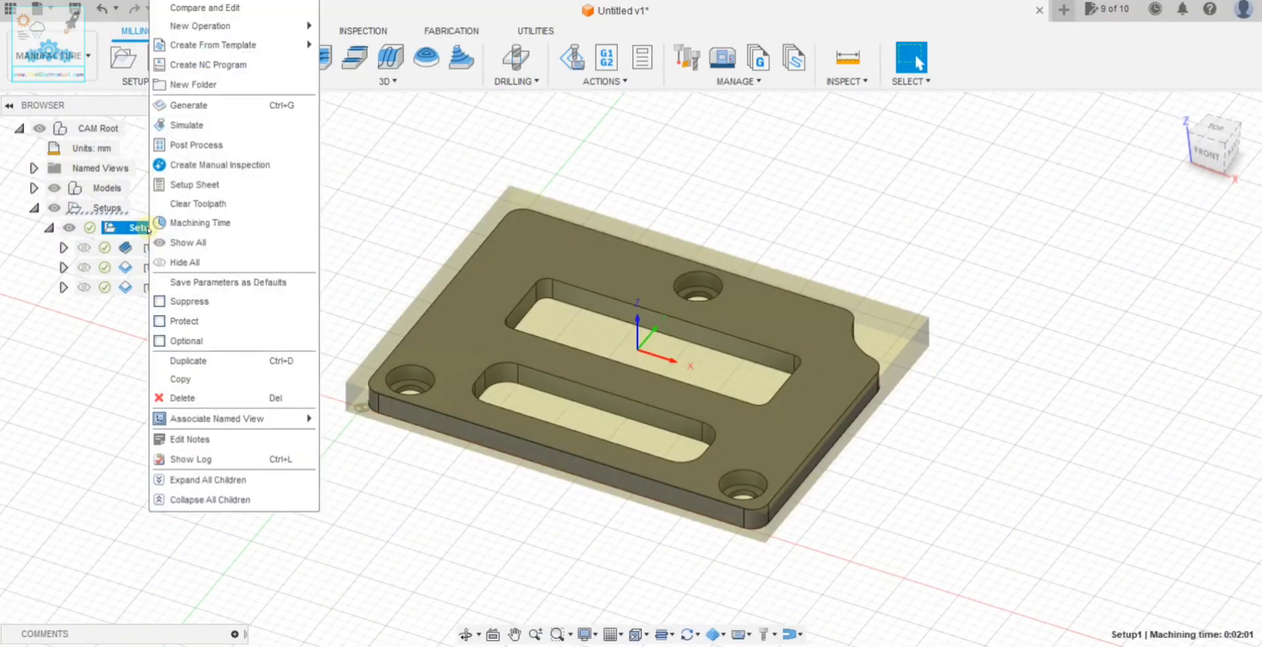
left_click(205, 147)
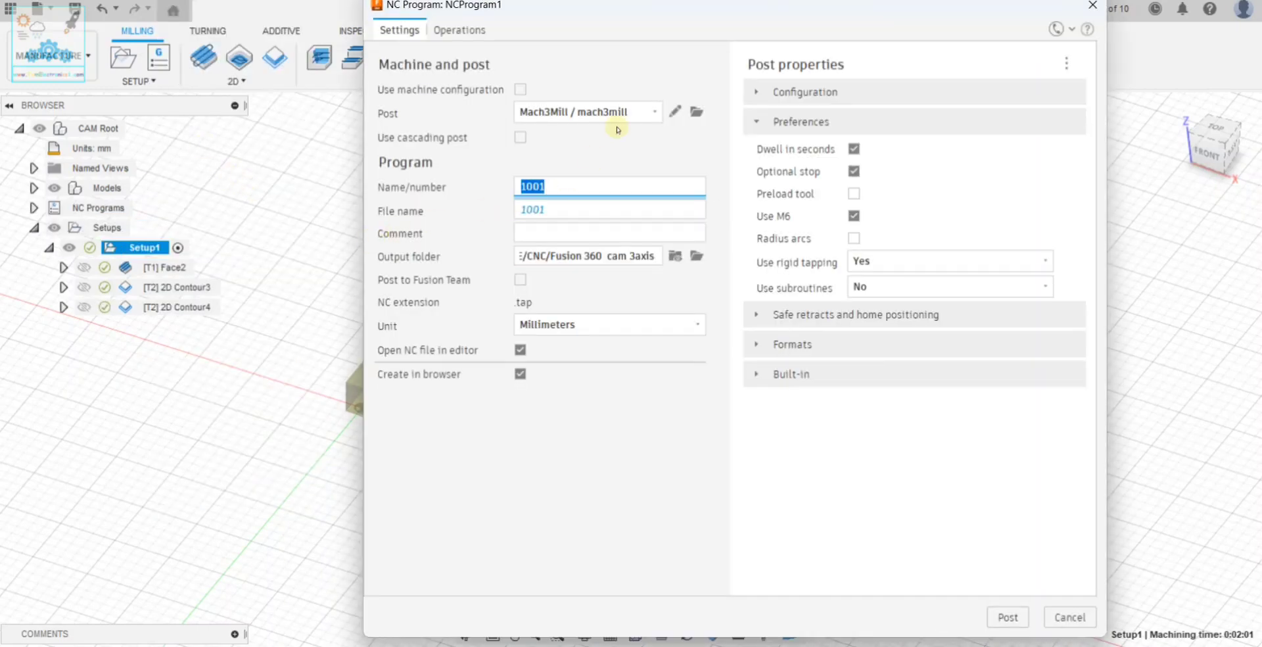
left_click(653, 113)
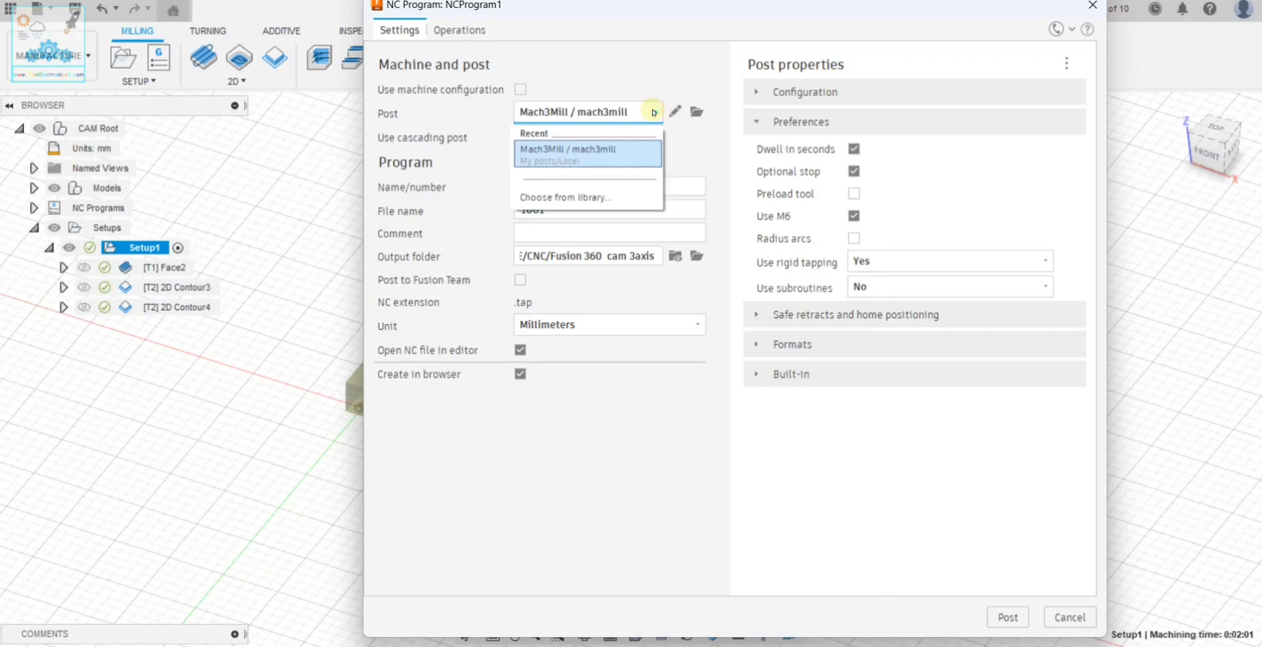
left_click(599, 155)
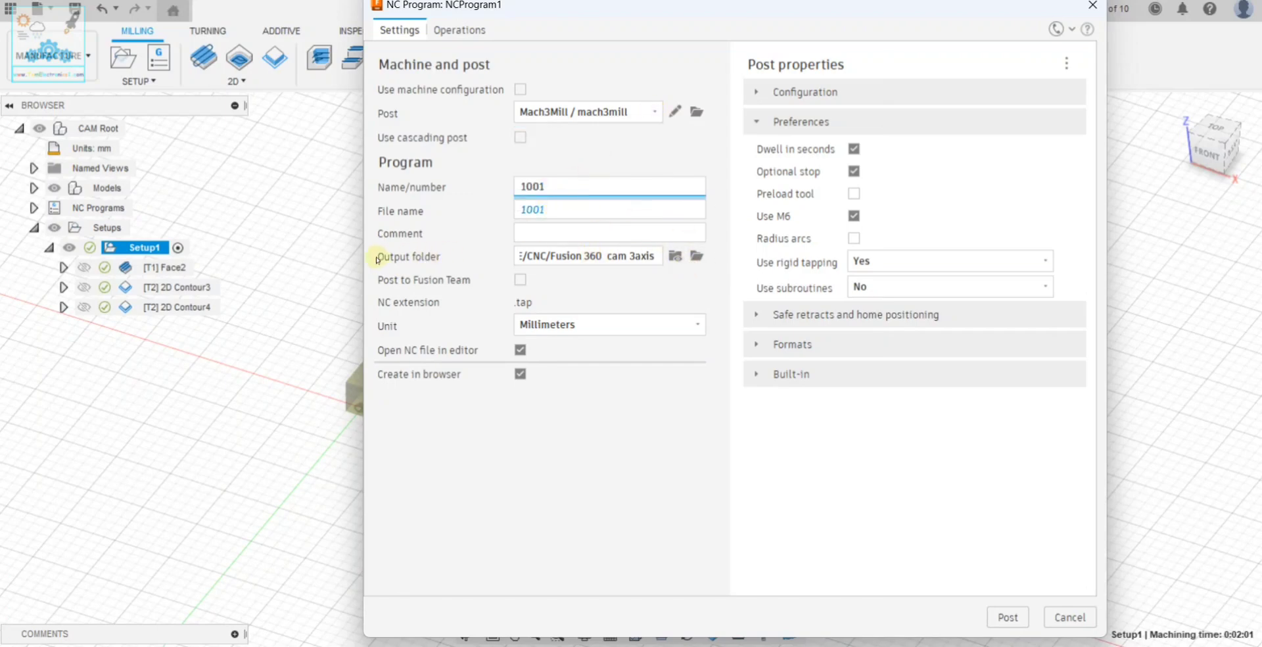
Set the output folder to Fusion 360 cam 3axis.
left_click(697, 256)
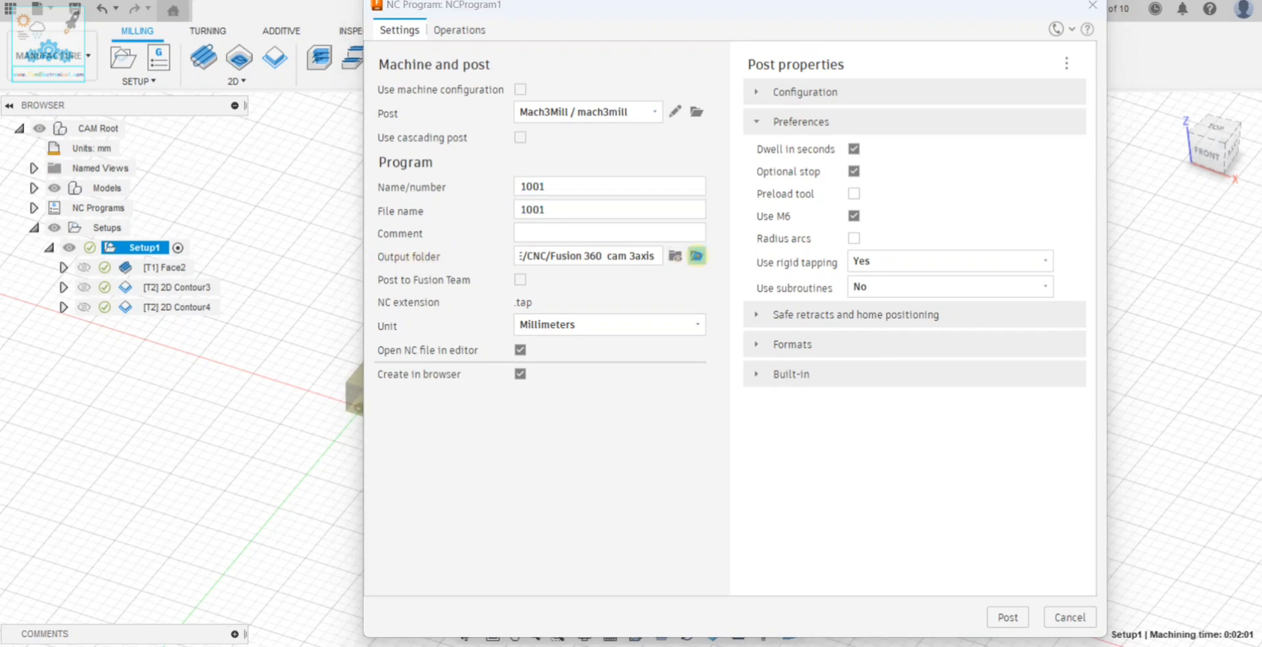
left_click(815, 70)
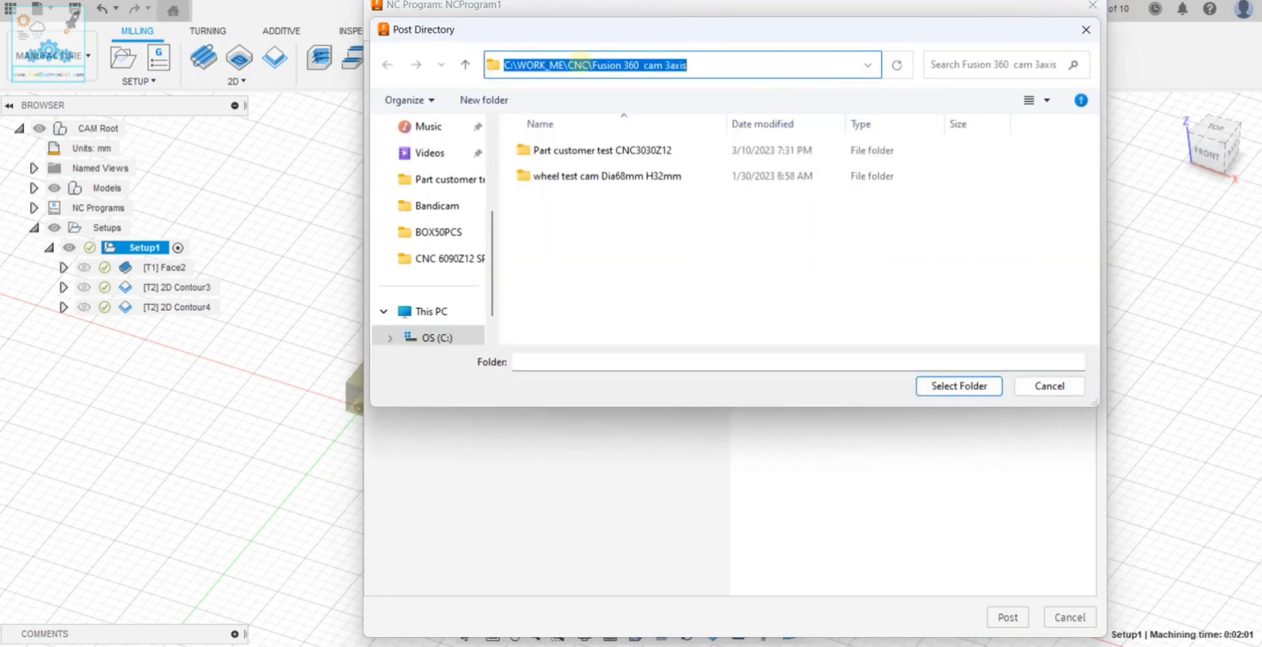
right_click(570, 65)
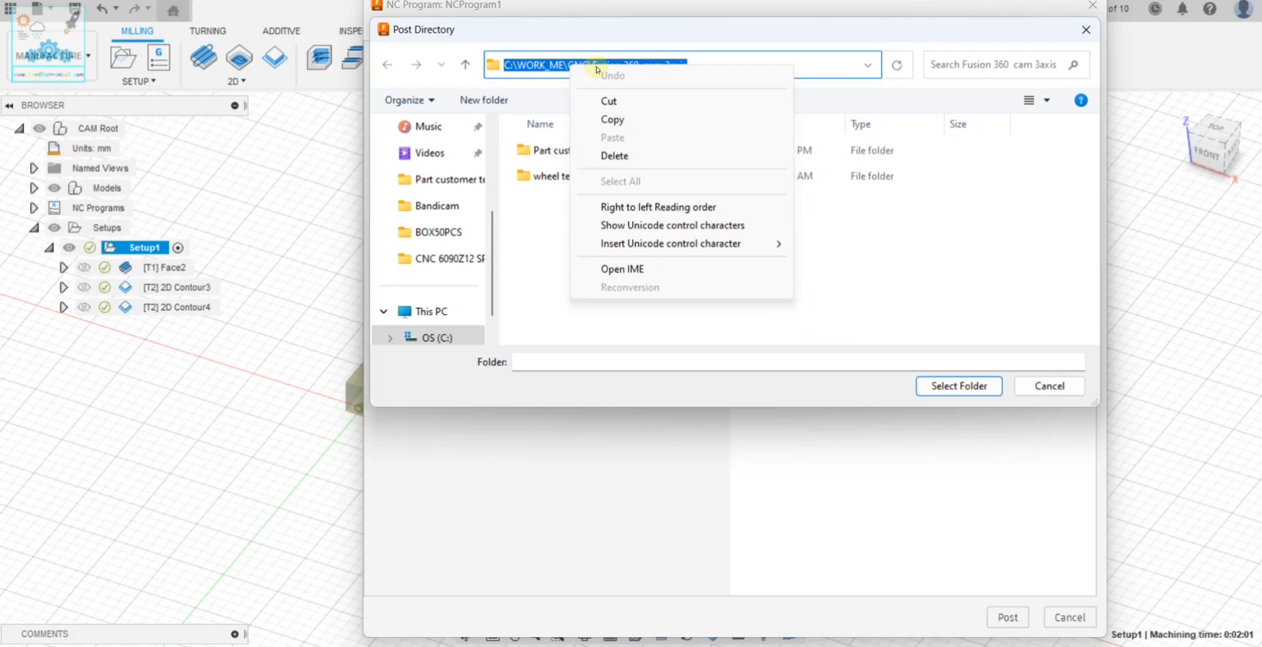
left_click(612, 120)
left_click(791, 288)
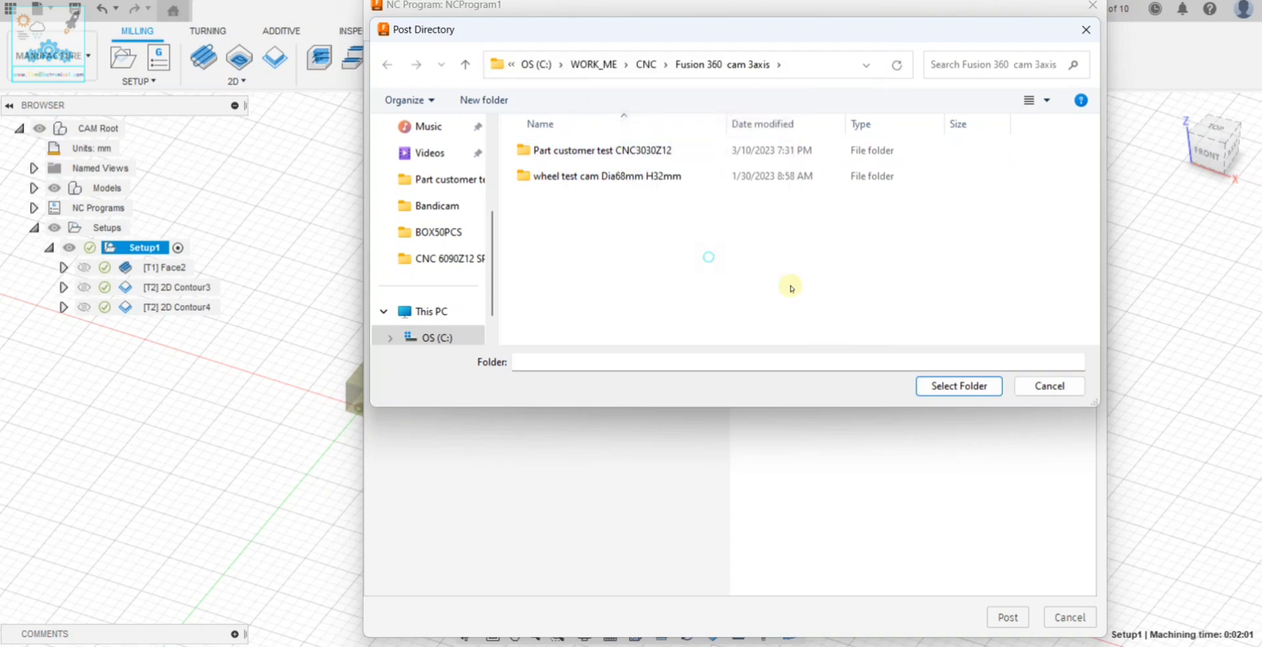
left_click(961, 387)
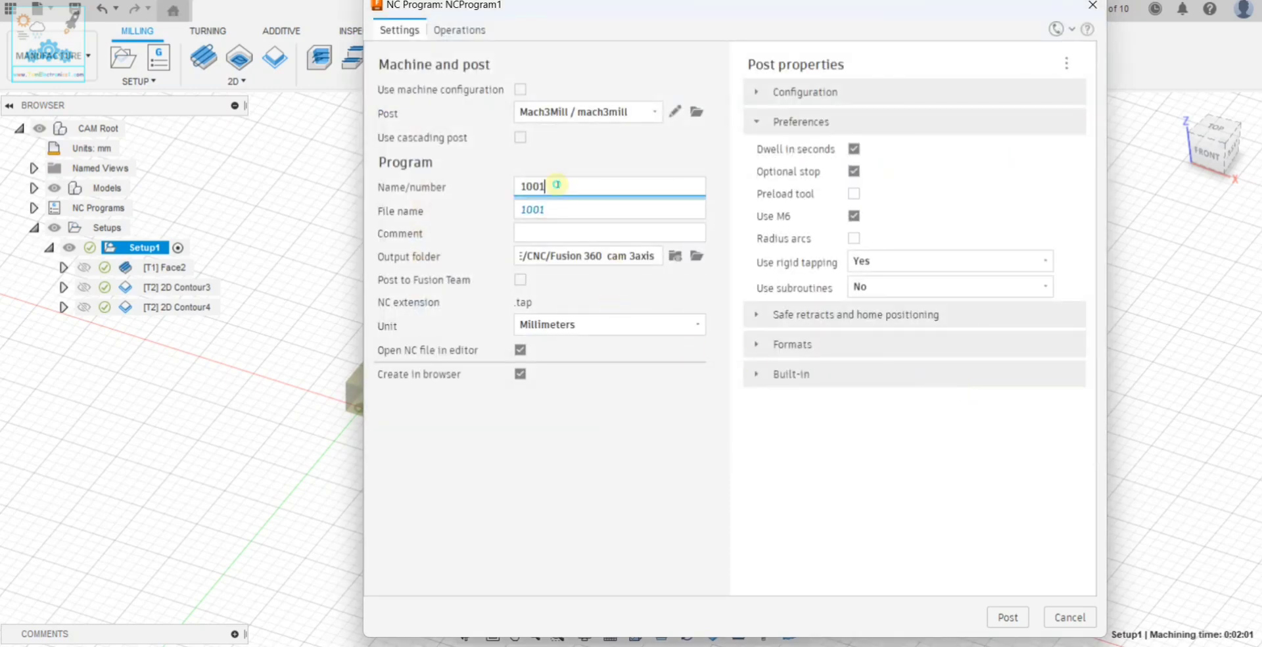
Post program 1001 in Millimeters, which fails with a tool-change error.
left_click_drag(556, 185, 506, 184)
left_click(555, 331)
left_click(542, 347)
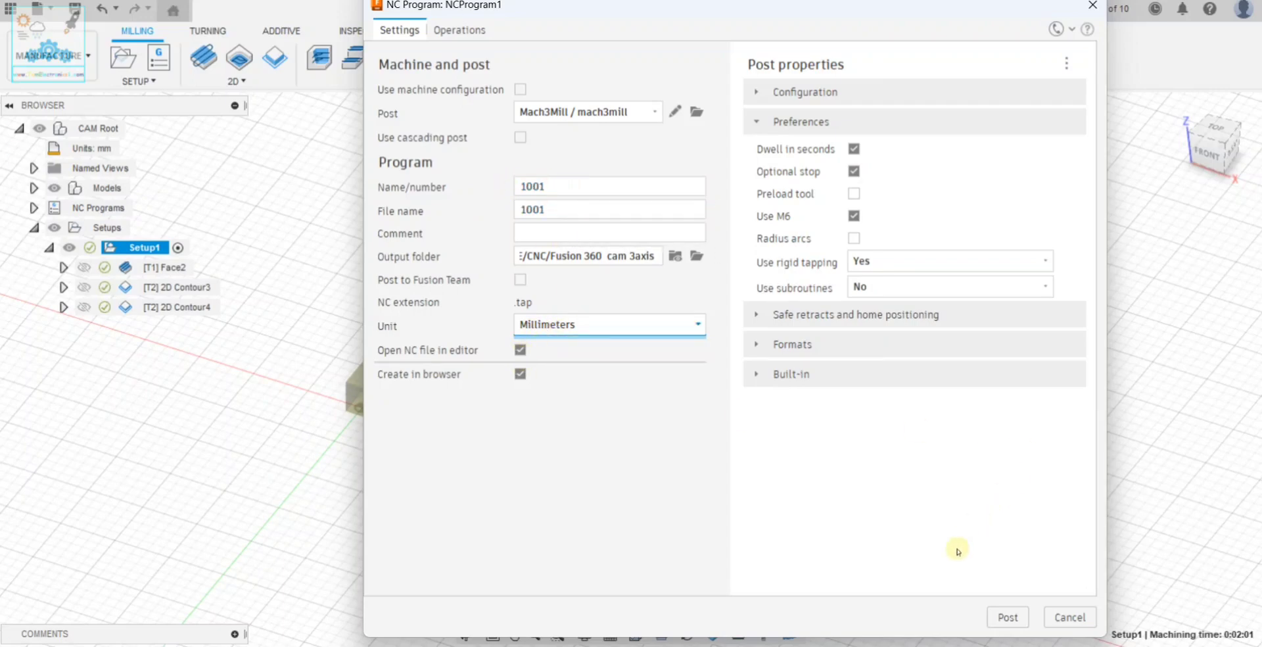
left_click(1008, 619)
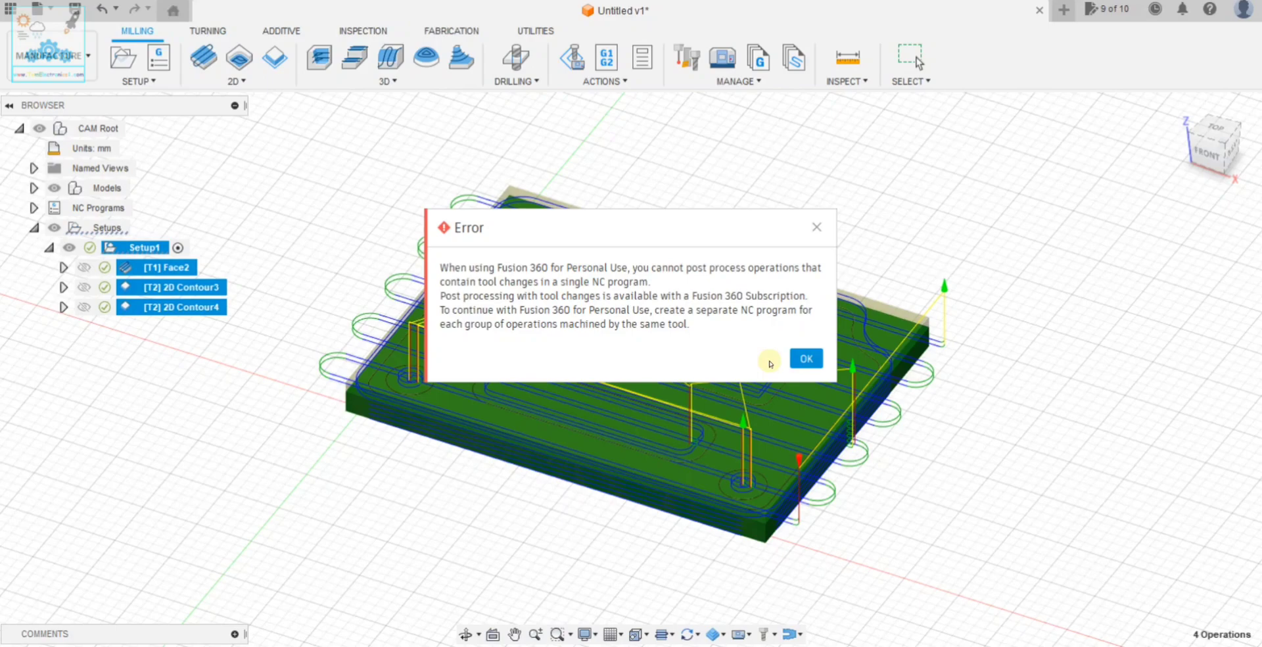
Dismiss the tool-change error and open the Face2 operation for editing.
left_click(808, 363)
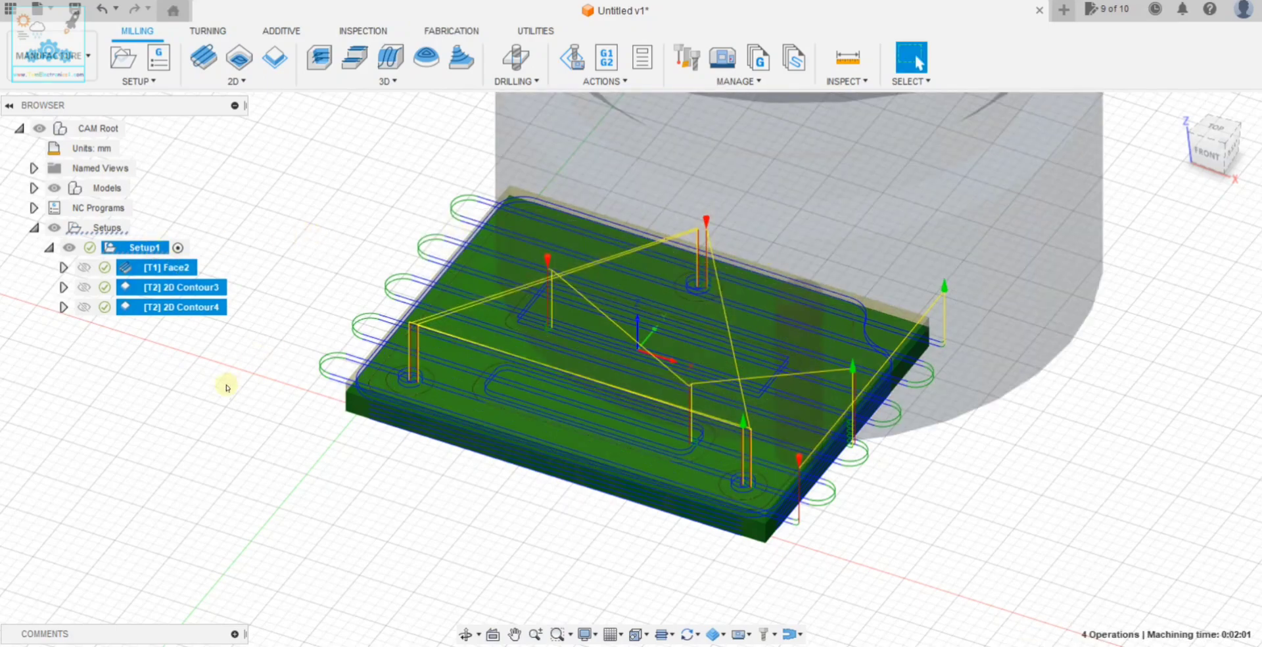
left_click(227, 387)
left_click(173, 288)
left_click(168, 268)
right_click(167, 268)
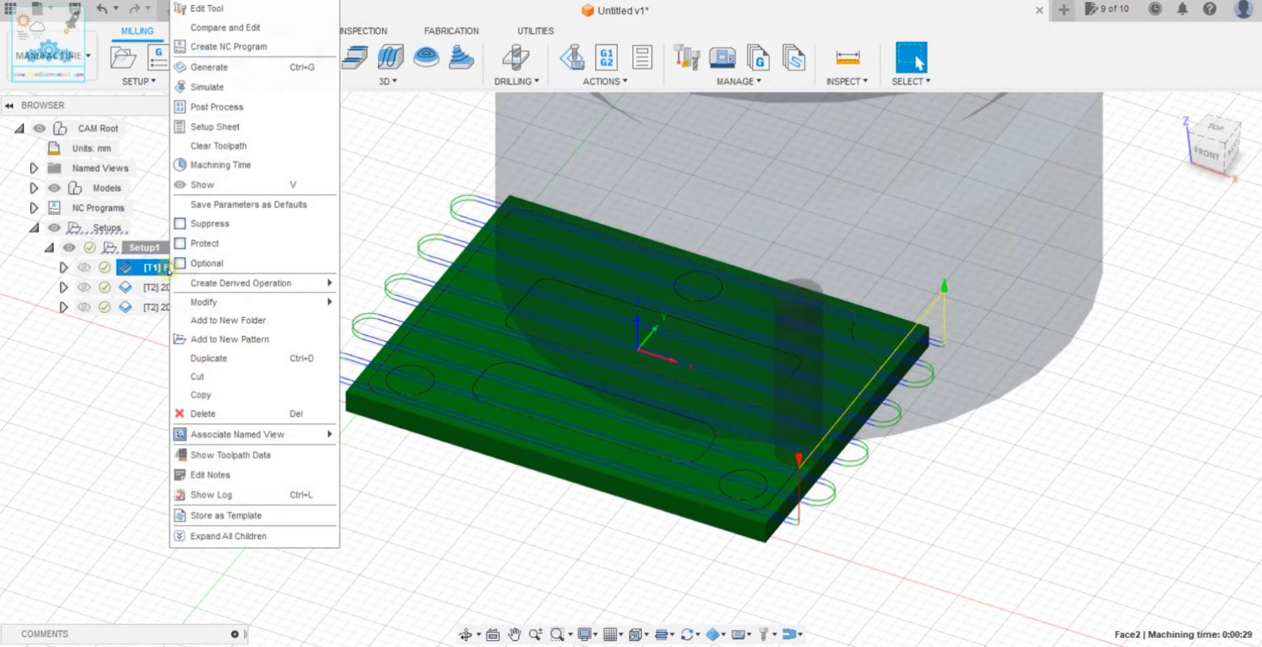
left_click(195, 4)
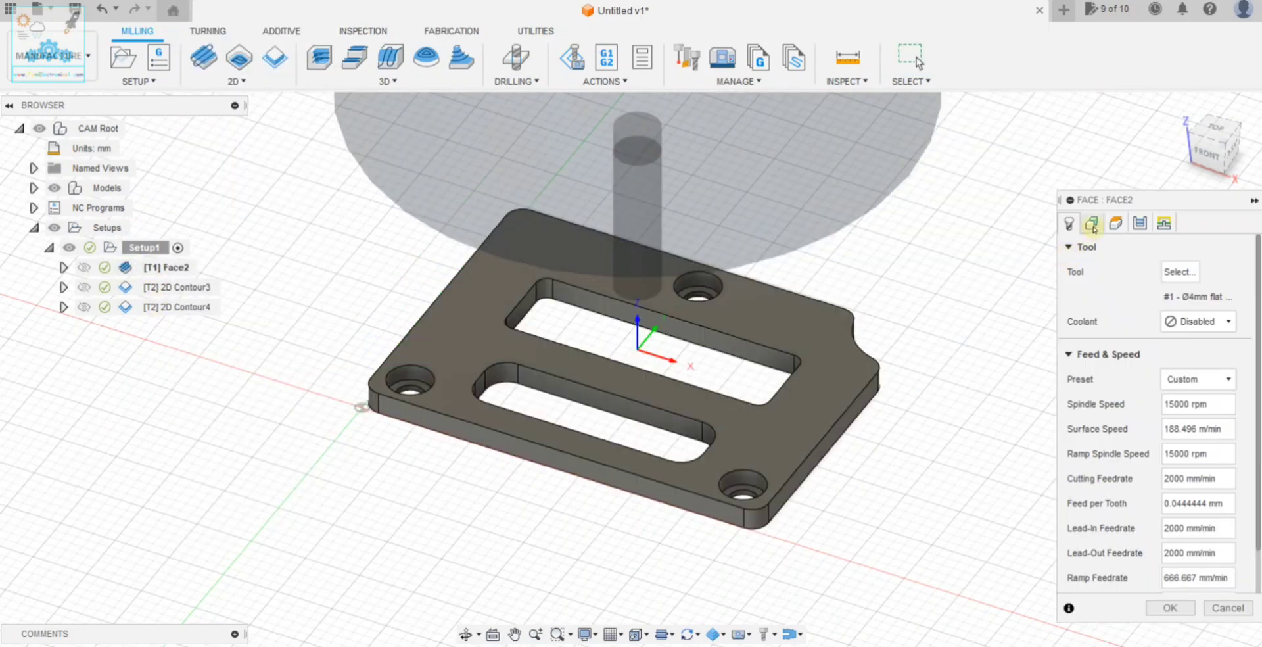
Switch Face2 to tool 2, the Ø2mm flat endmill, with coolant disabled.
left_click(1181, 272)
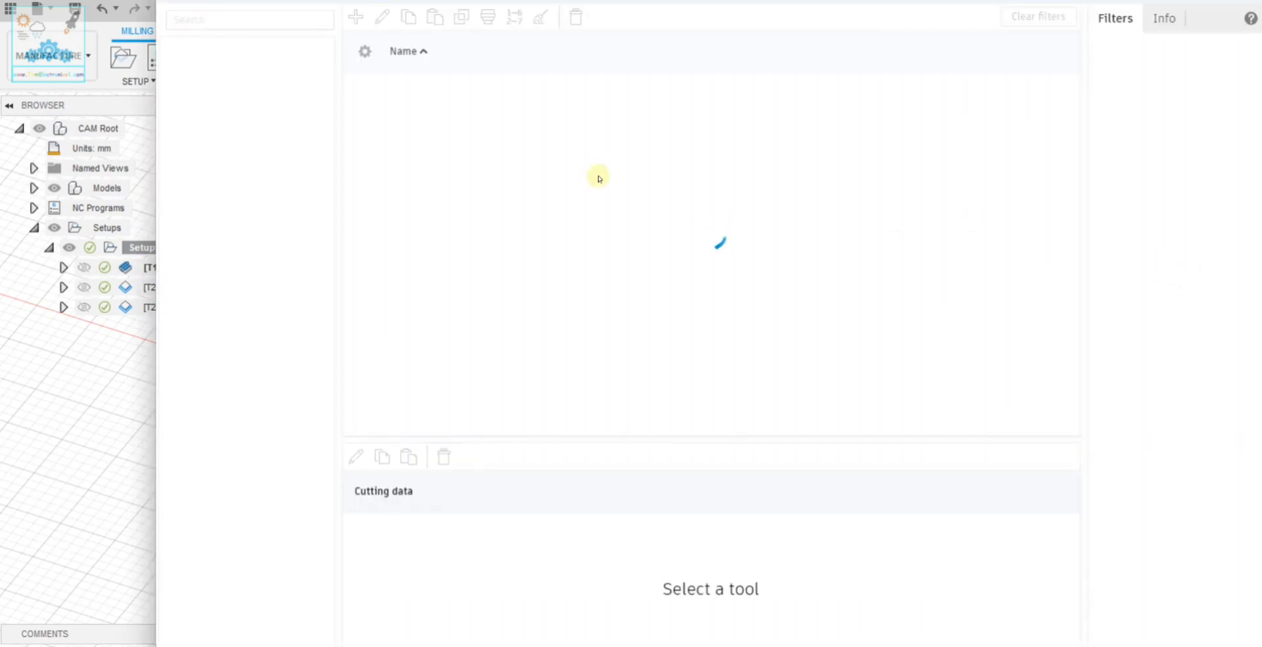
left_click(483, 131)
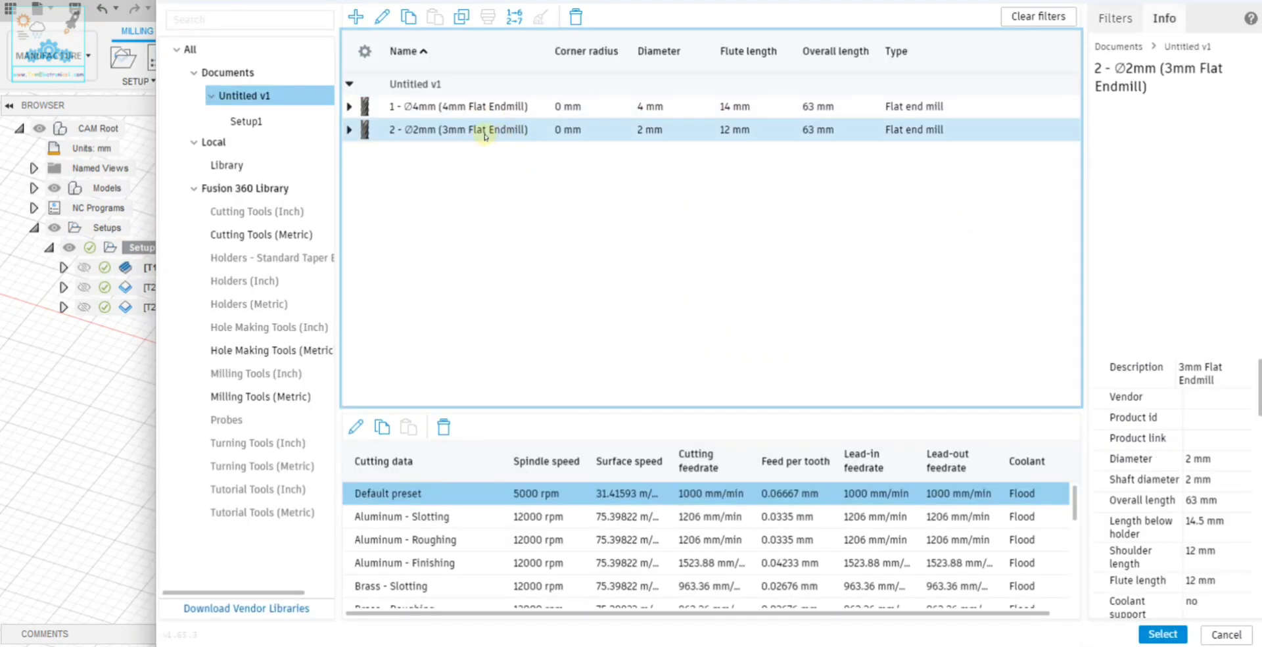
left_click(1160, 635)
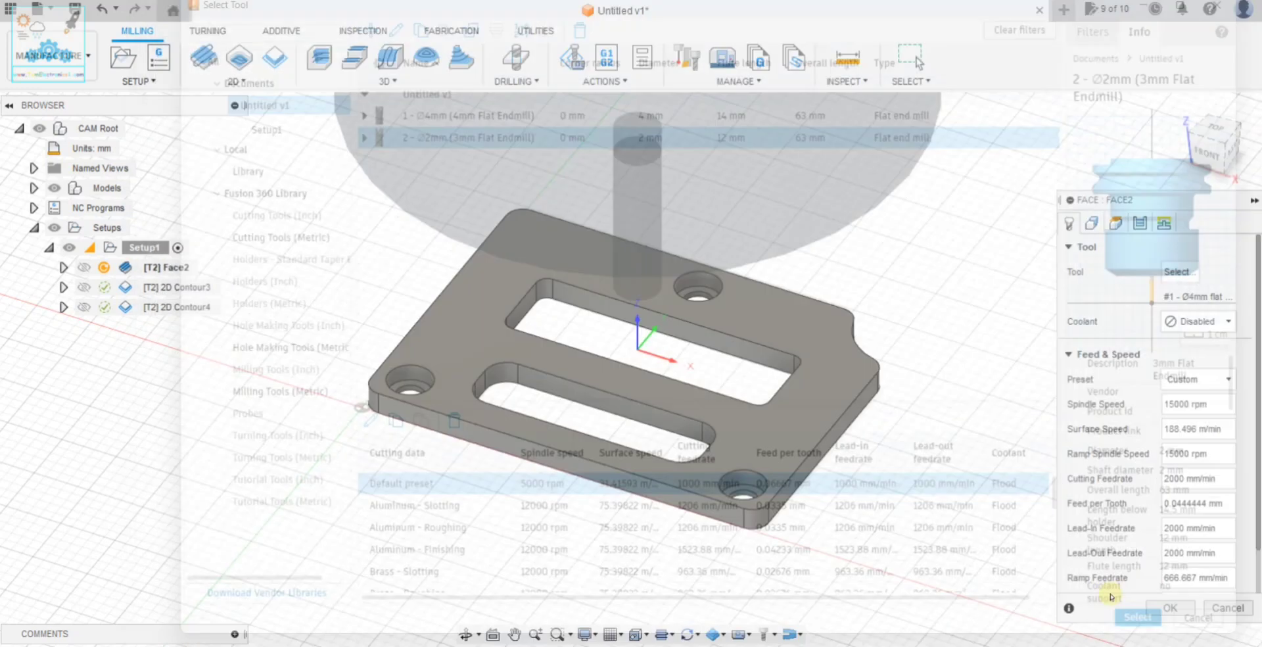
left_click(1187, 321)
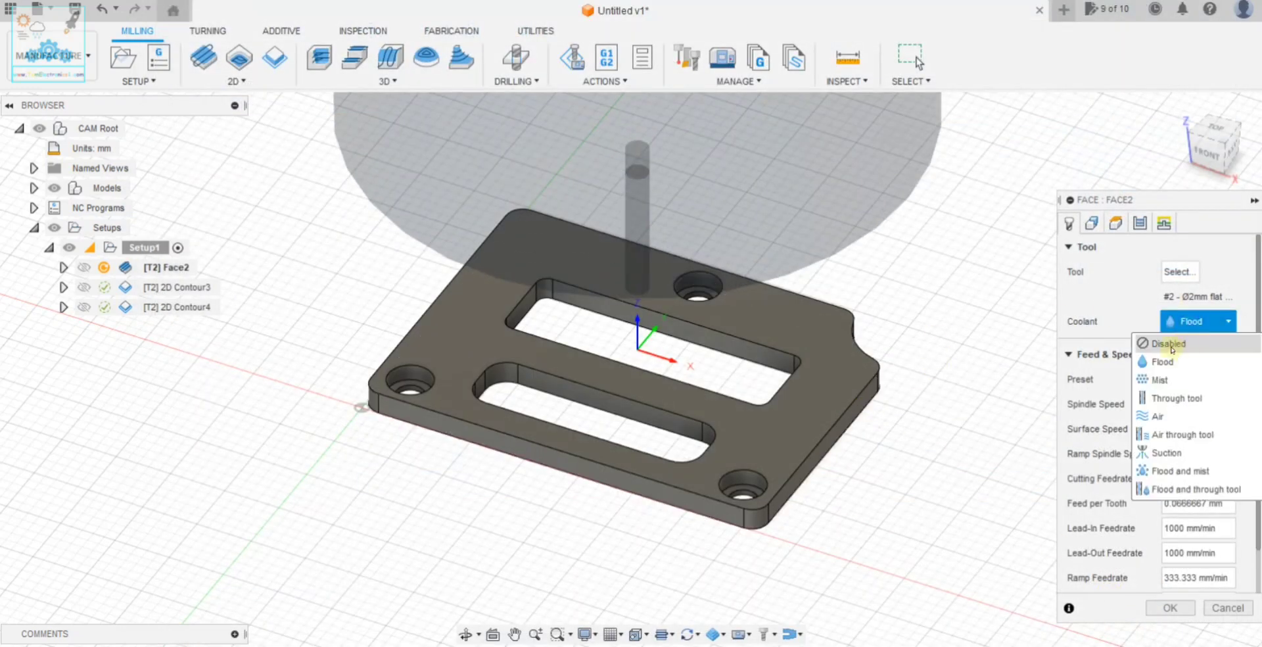
left_click(1172, 345)
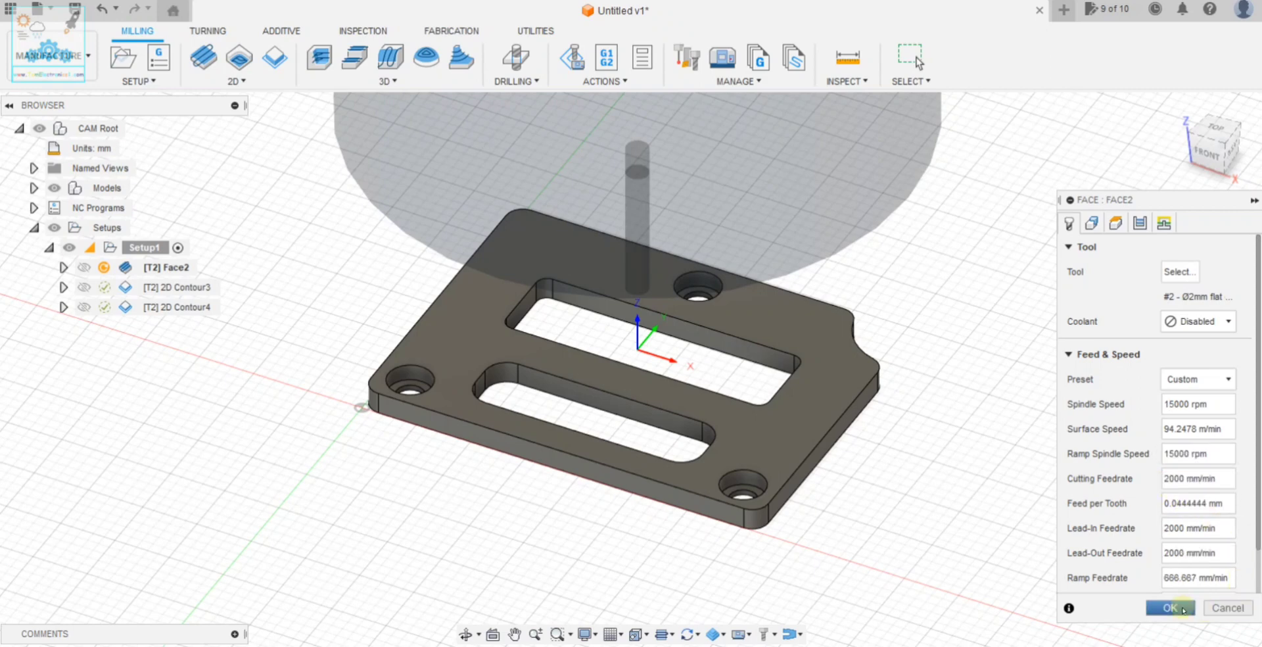
Review Face2's 1.5 mm stepover, regenerate its toolpath and deselect it.
left_click(1091, 223)
left_click(1116, 224)
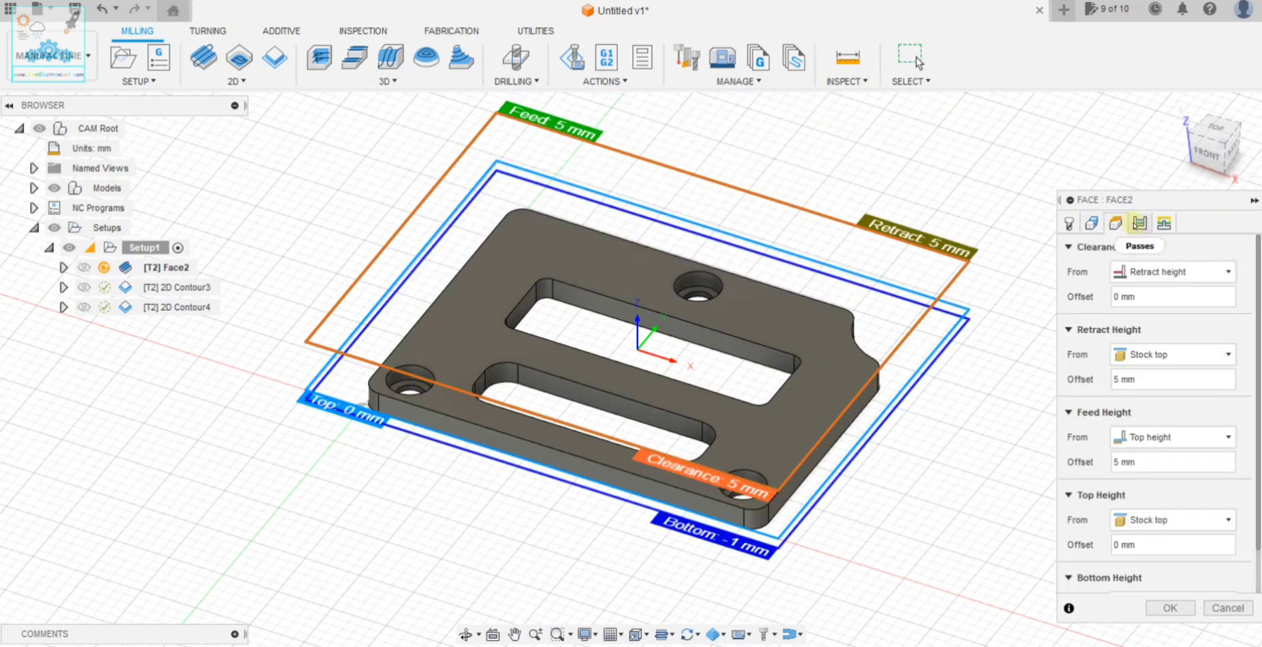
left_click(1138, 224)
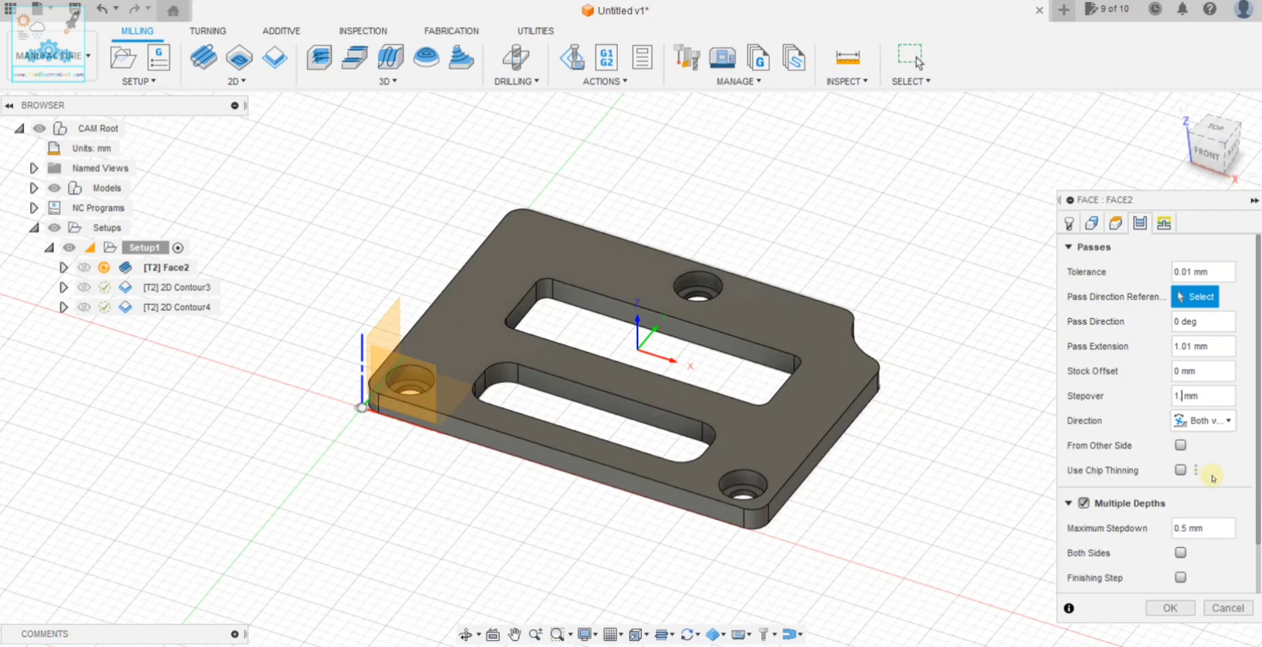
left_click(1177, 608)
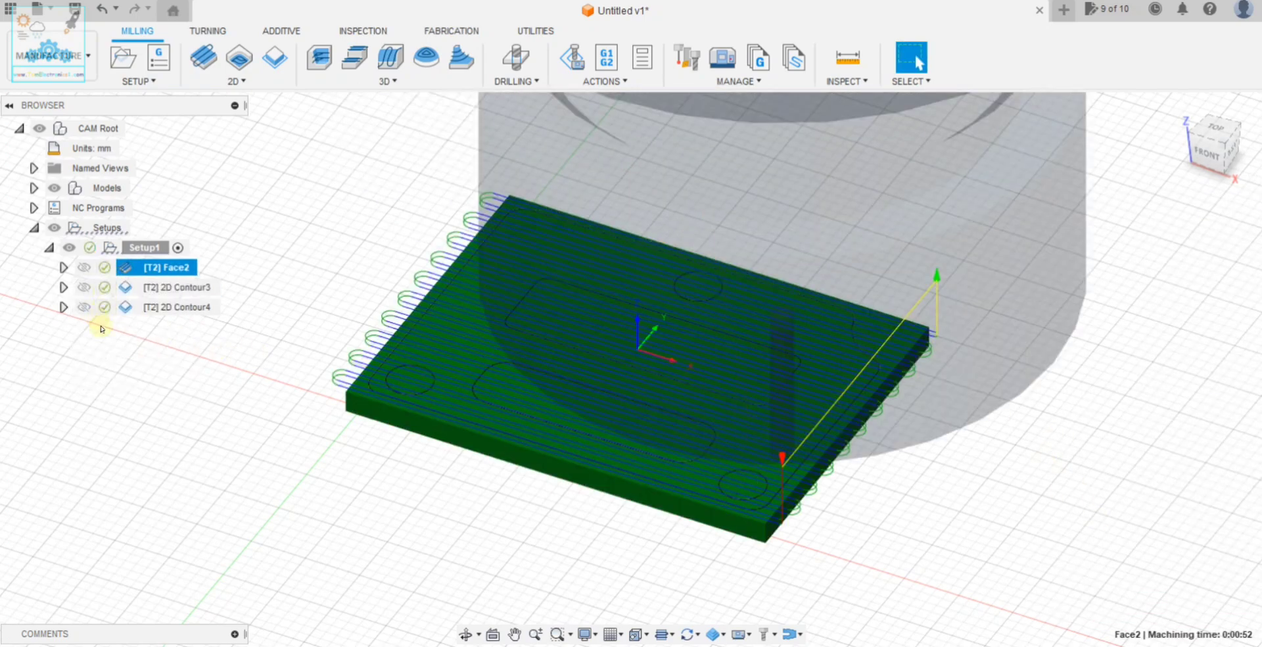
left_click(194, 395)
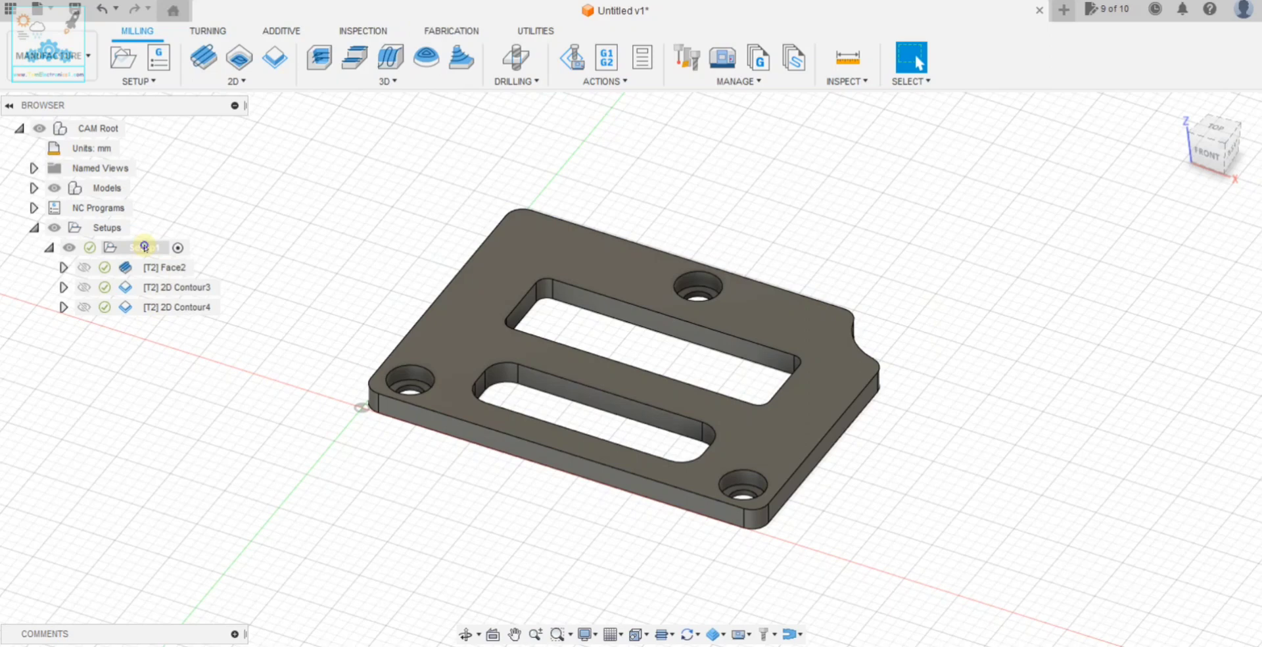
Post Setup1 as program 1008-T to a .tap file.
right_click(145, 247)
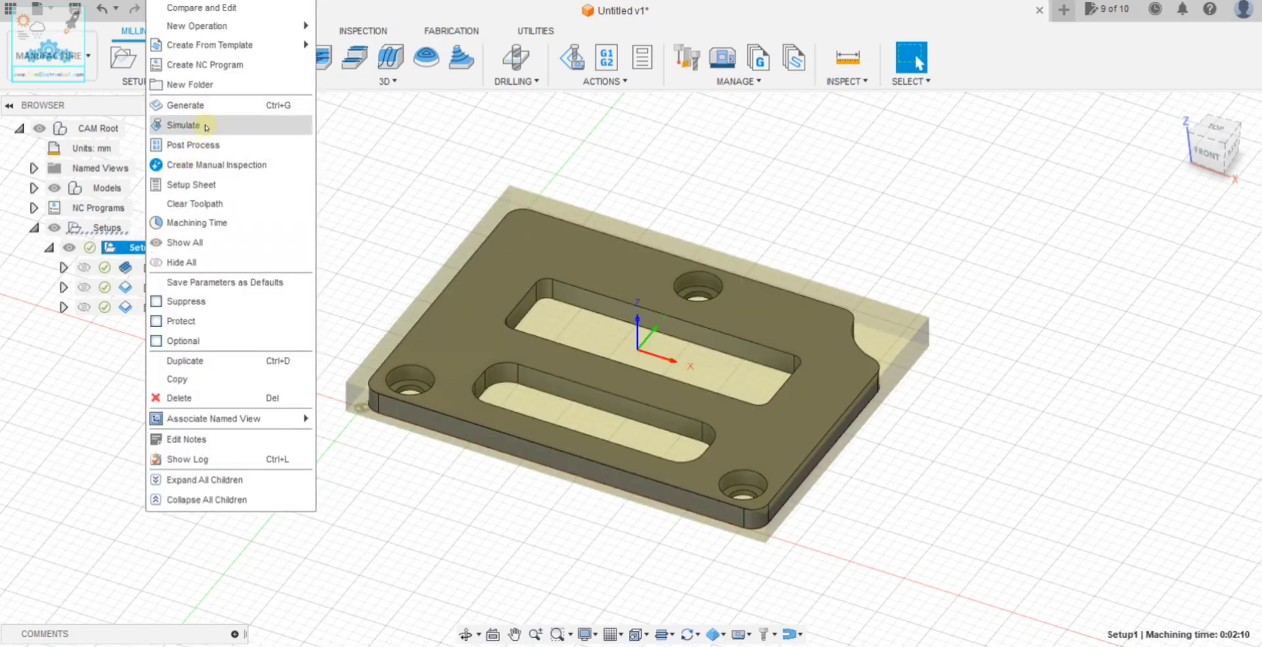
left_click(197, 145)
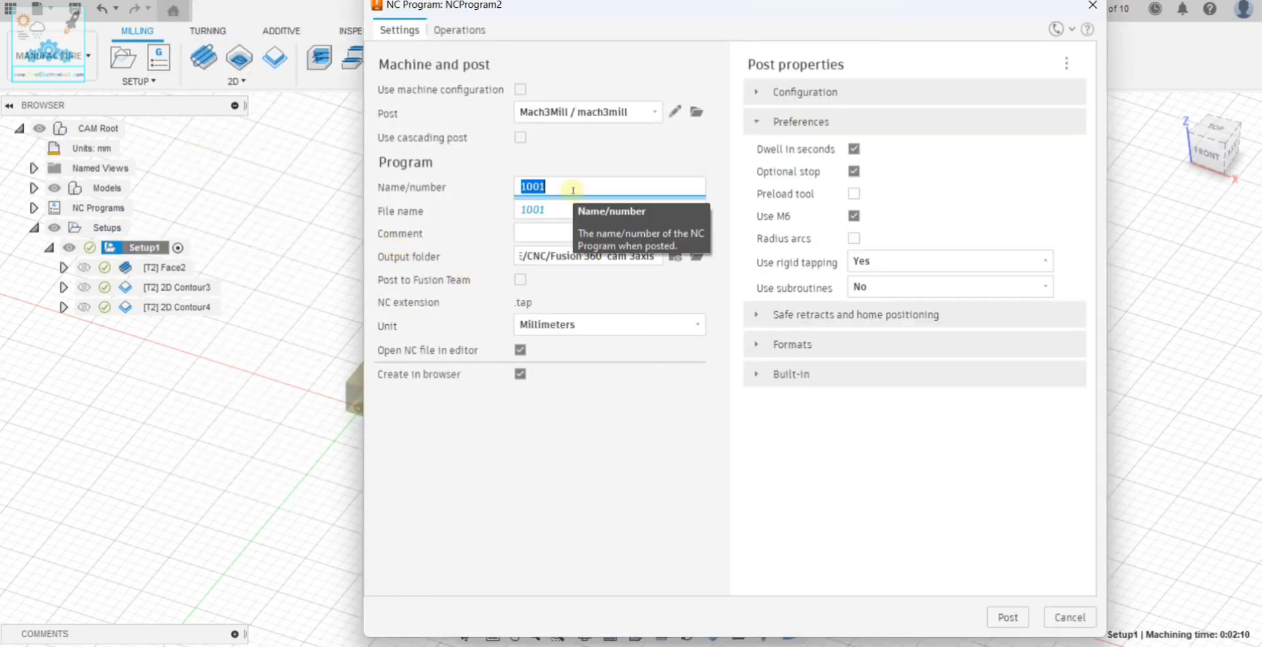
left_click(573, 191)
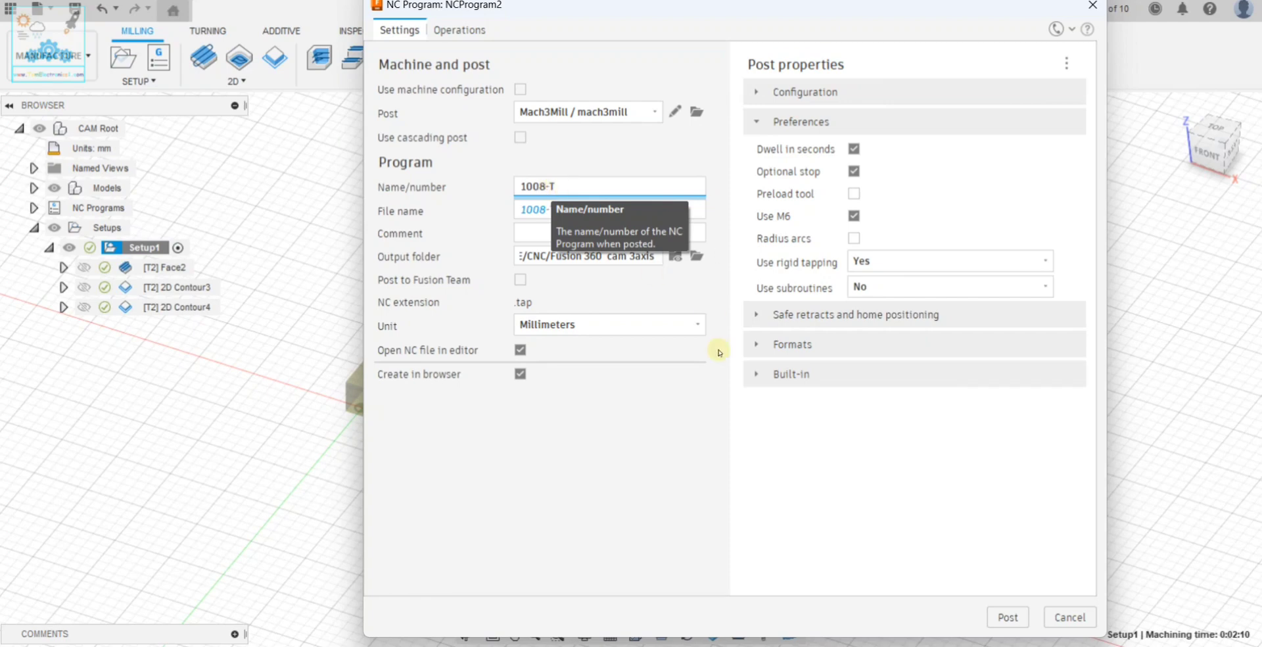
left_click(1004, 618)
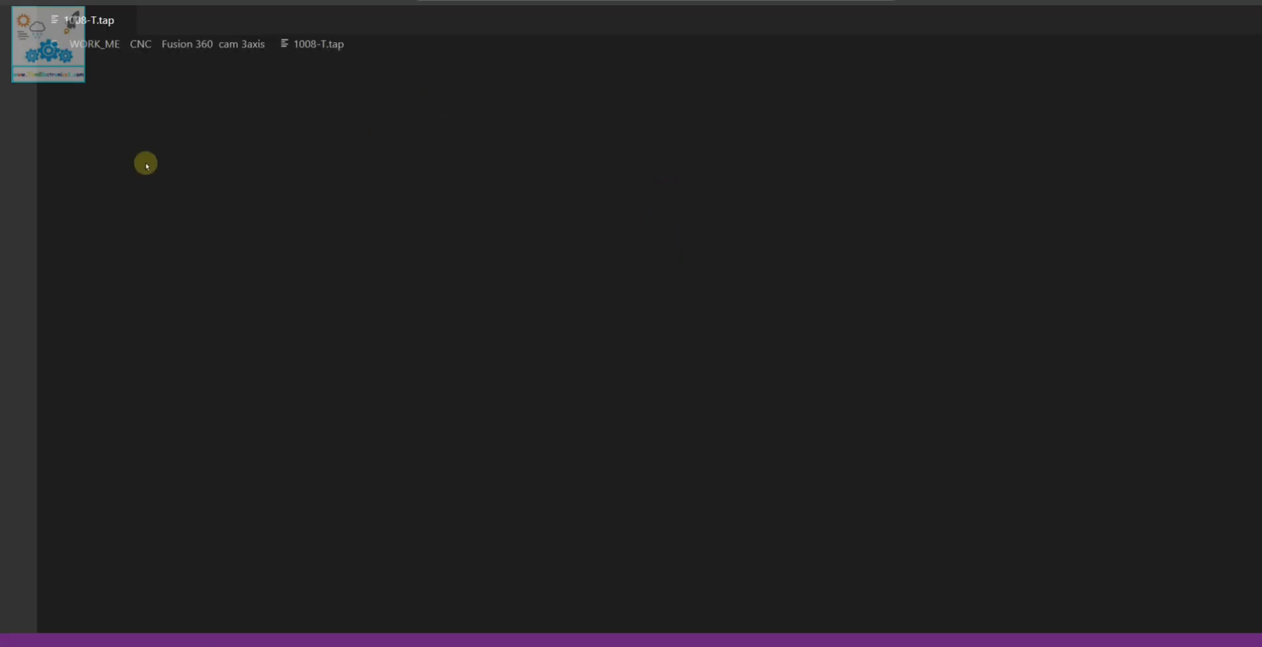
Review the 1008-T.tap G-code in VS Code from the T2 tool line downward.
left_click(120, 75)
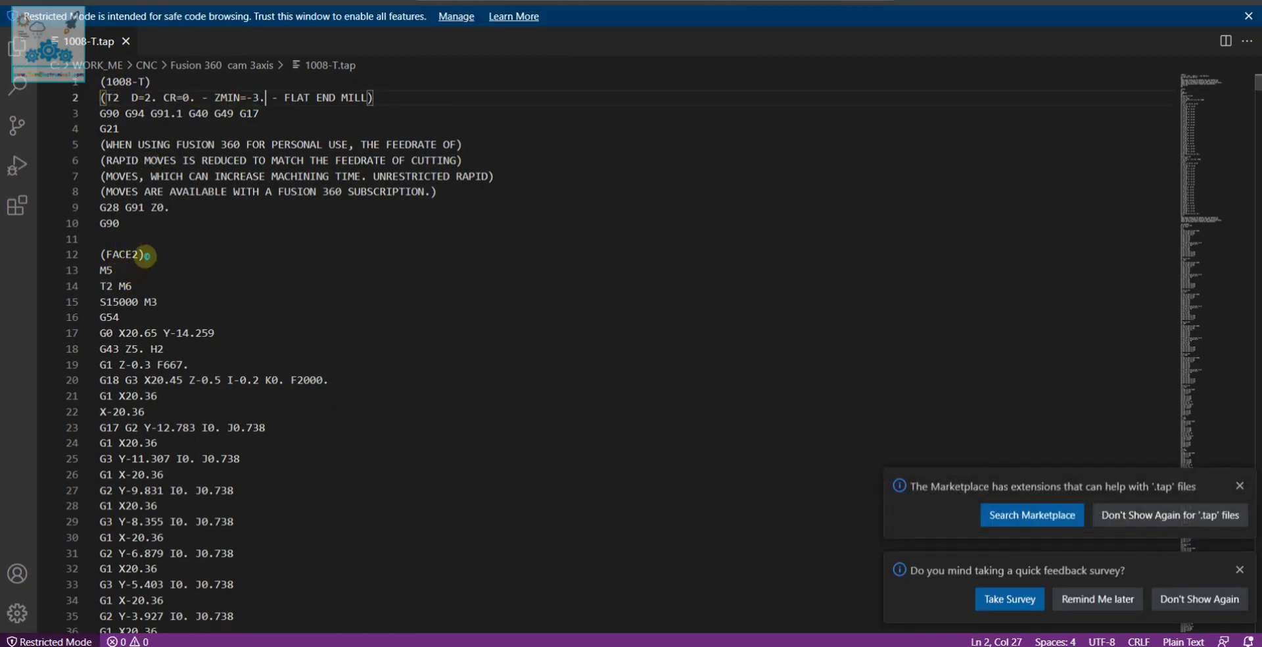
scroll(164, 281, "down", 10)
scroll(160, 273, "down", 8)
scroll(169, 281, "down", 8)
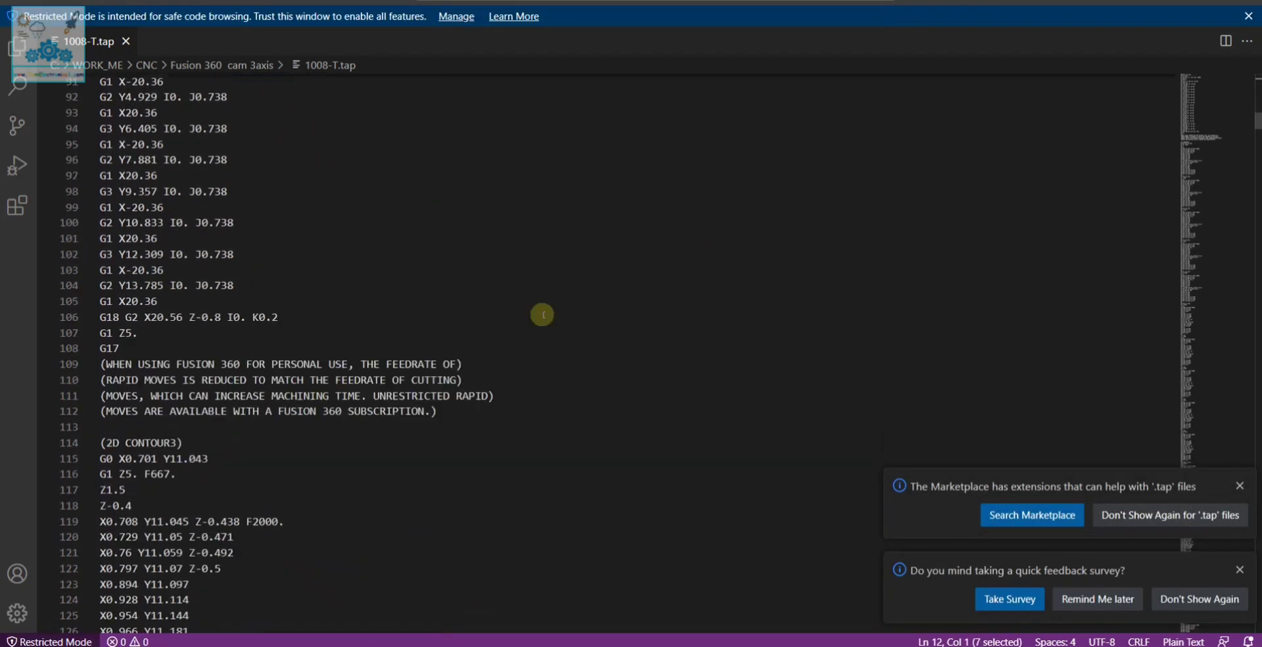
scroll(544, 316, "down", 2)
scroll(316, 384, "down", 2)
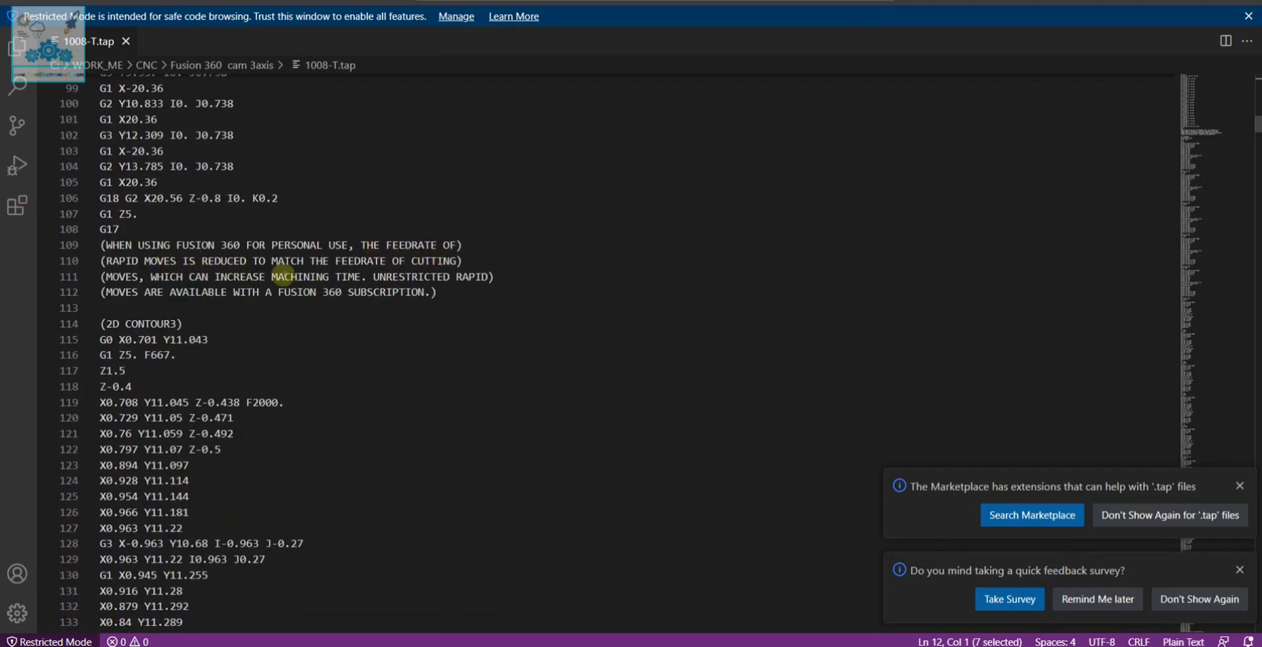
scroll(228, 325, "down", 2)
scroll(282, 318, "down", 7)
scroll(332, 313, "down", 10)
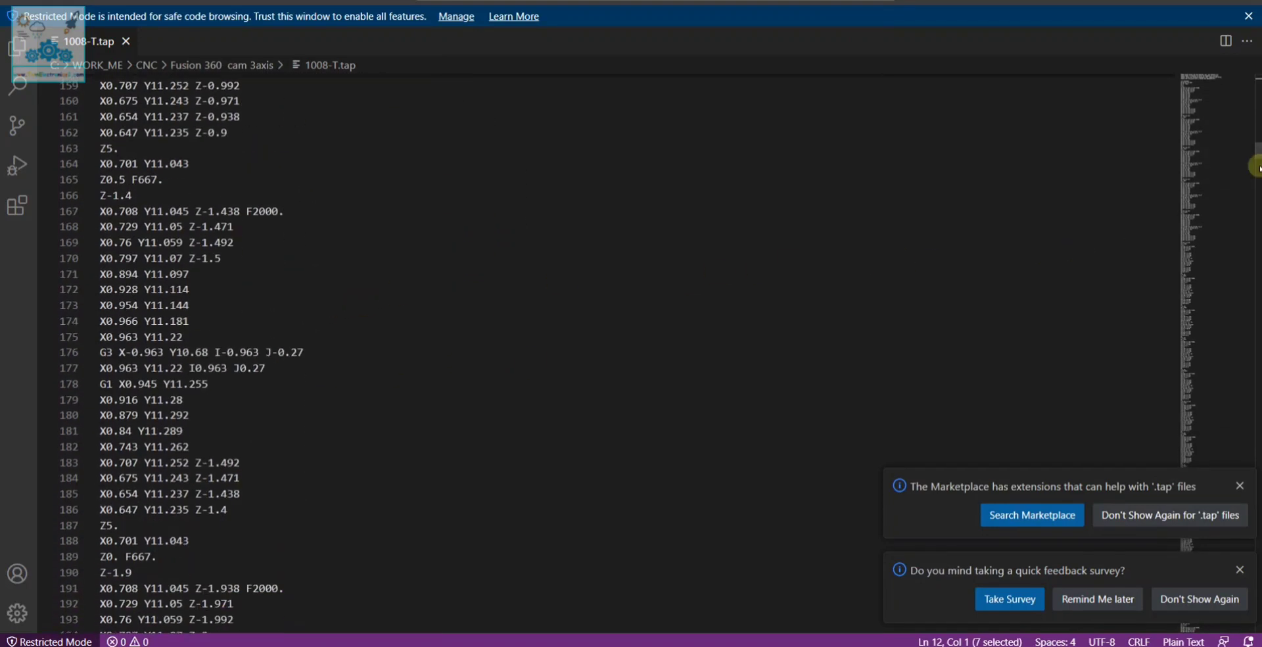
left_click_drag(1256, 155, 1247, 487)
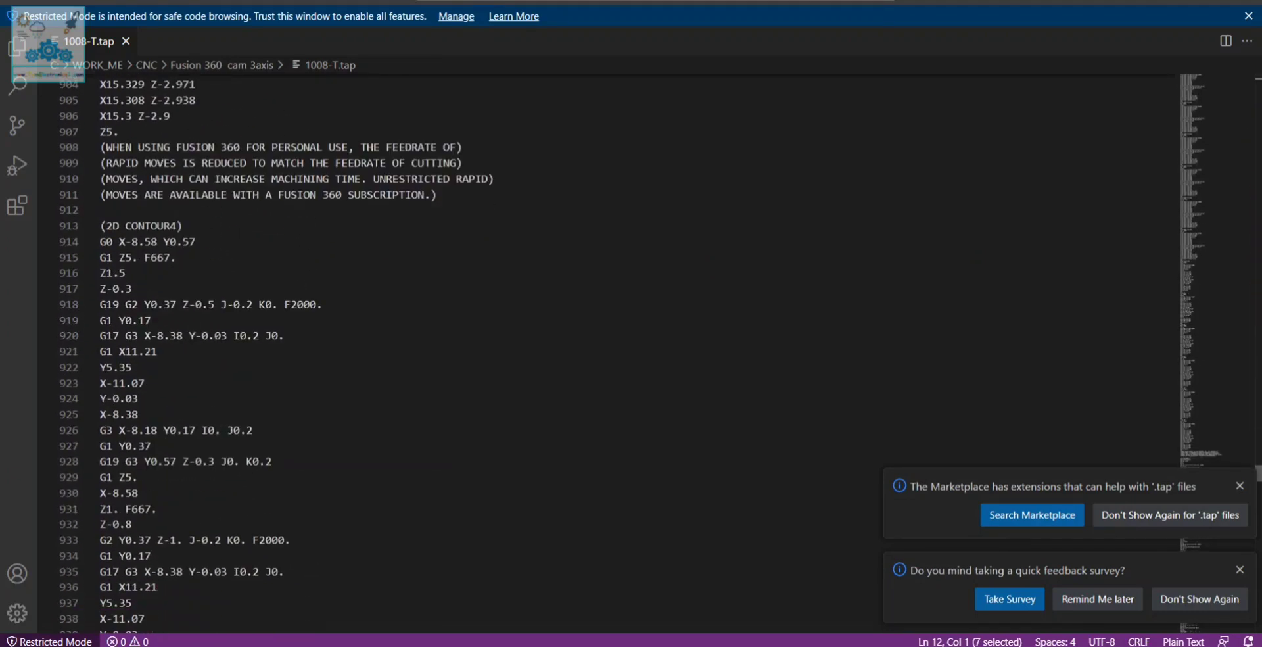
Dismiss the extensions and survey notifications and the Restricted Mode banner.
left_click(1241, 486)
left_click(1240, 569)
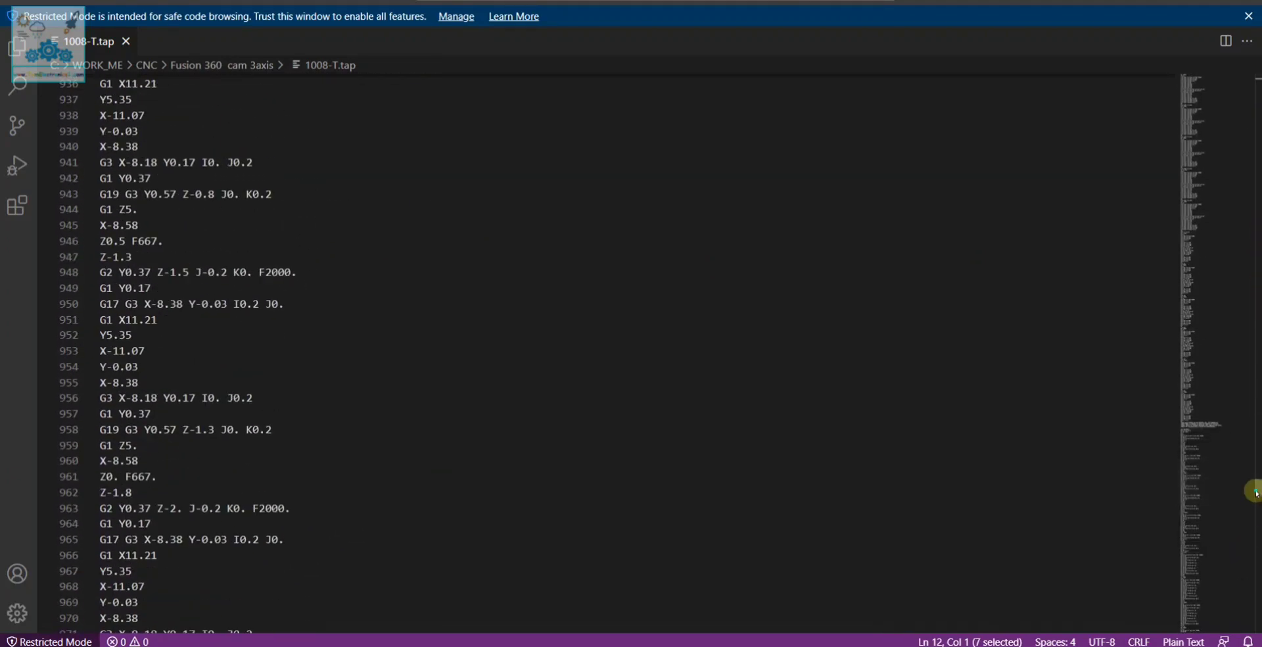
mouse_move(1256, 492)
left_mouse_down()
mouse_move(1258, 620)
mouse_move(1253, 25)
left_mouse_up()
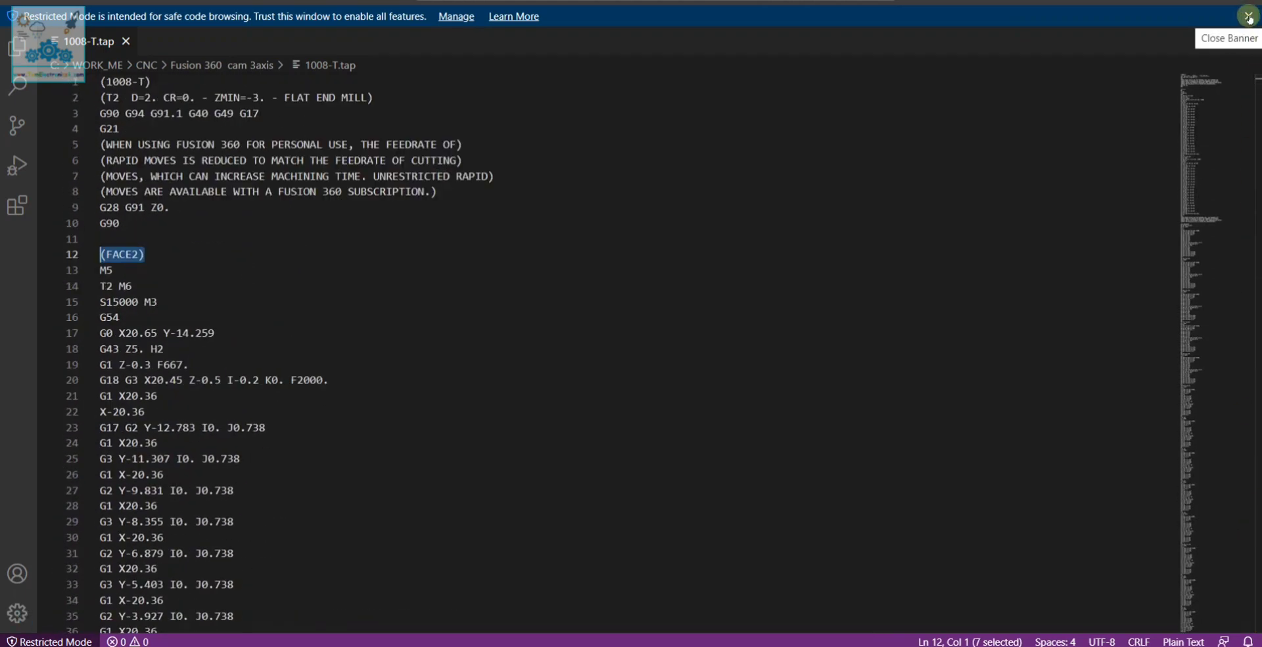
left_click(1249, 18)
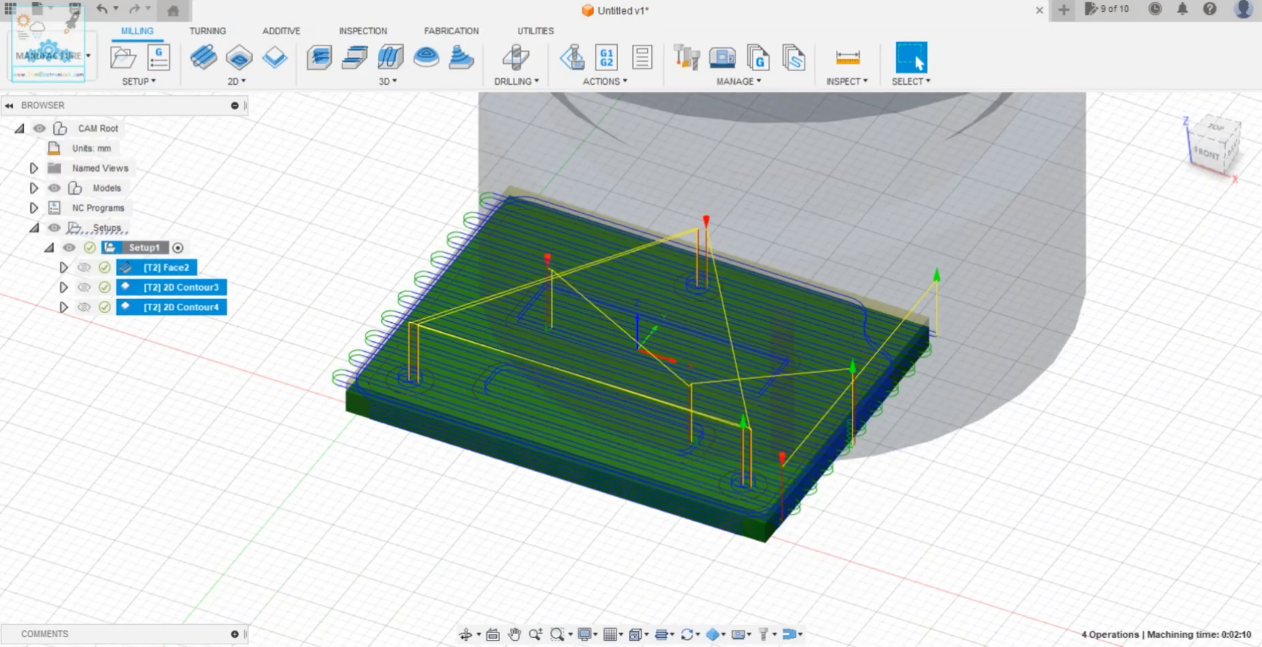
Clear the operation selection in Fusion 360 and open a new File Explorer window.
left_click(229, 376)
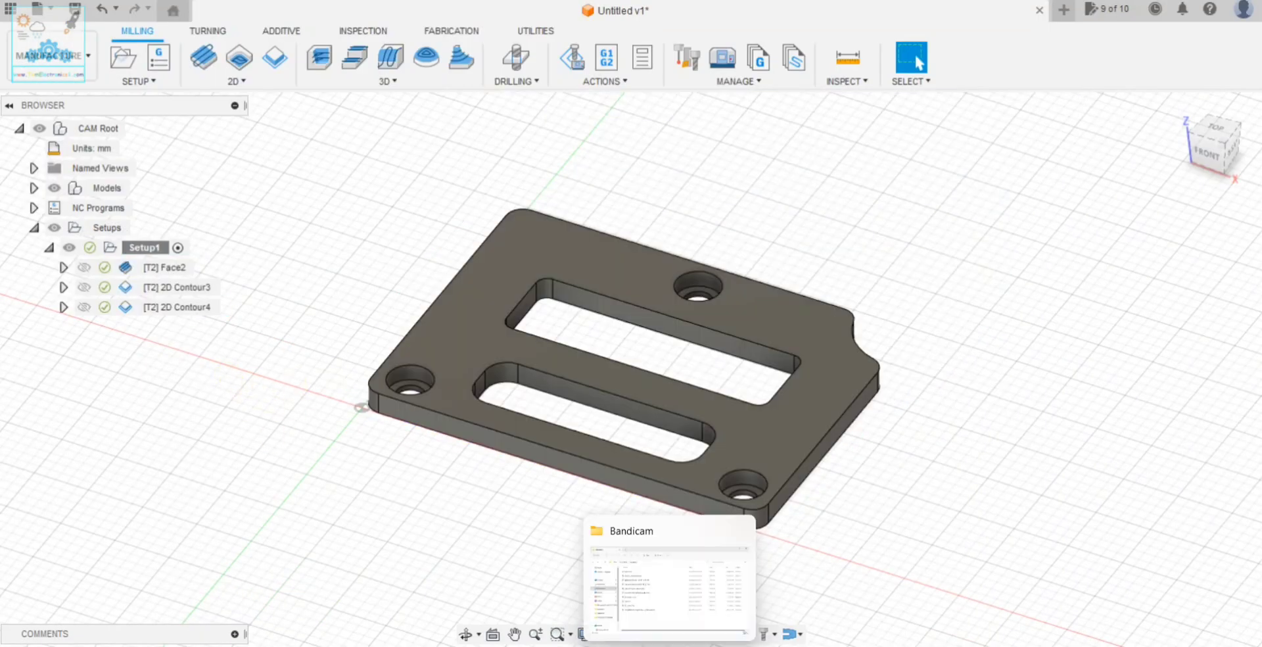
right_click(669, 645)
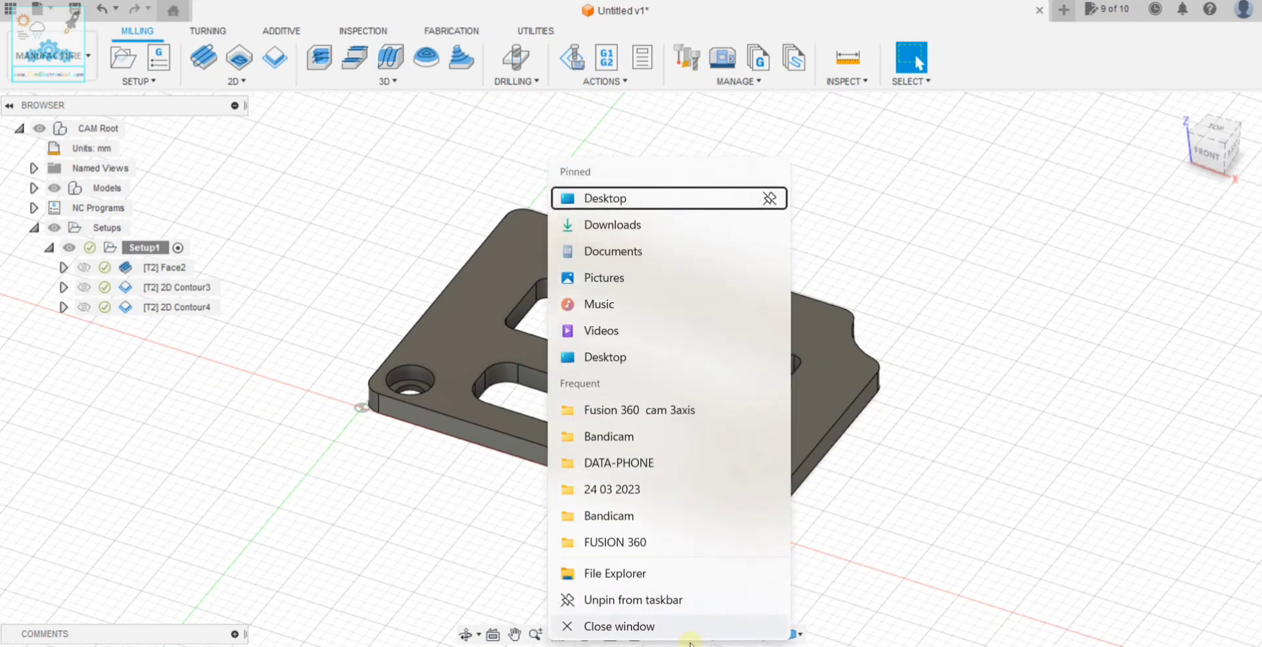
left_click(630, 574)
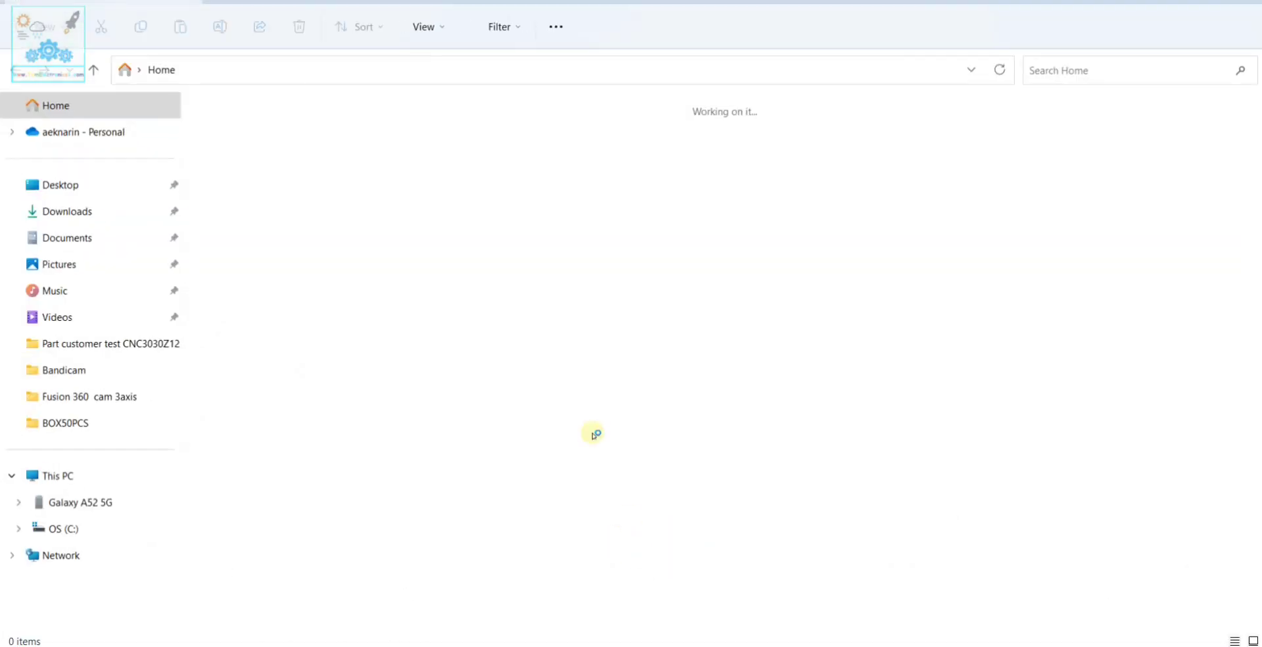
Confirm 1008-T is a 22 KB TAP file in Fusion 360 cam 3axis, then close Explorer.
left_click(971, 69)
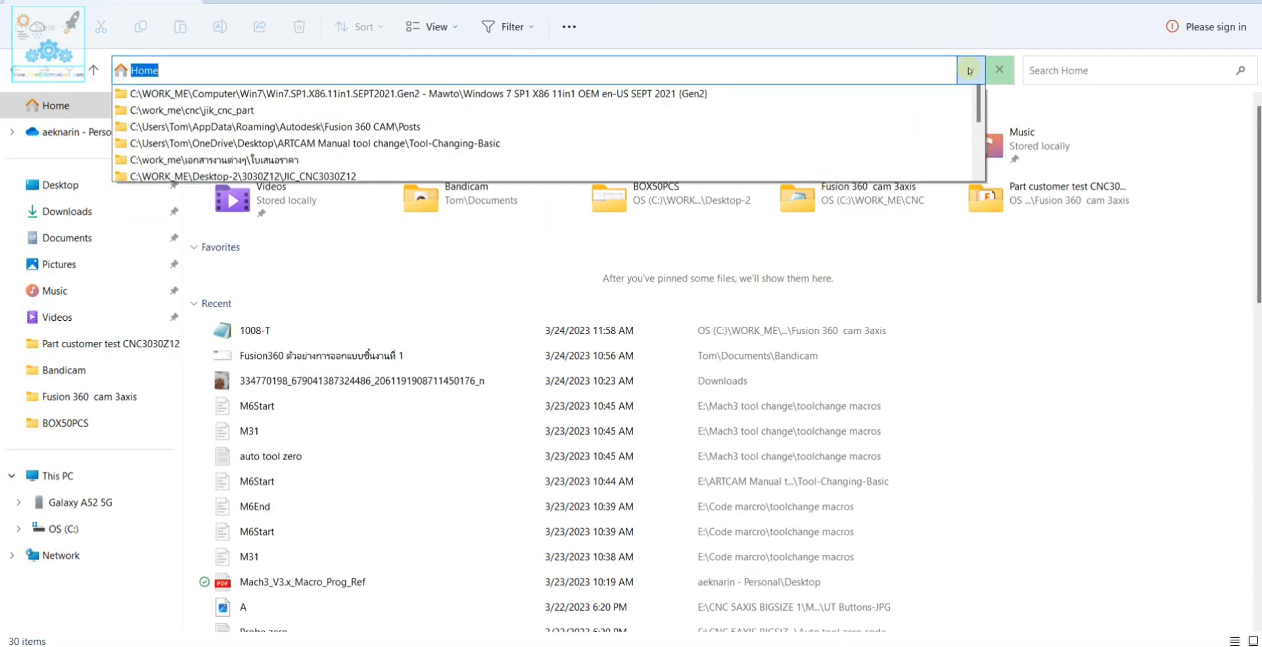
left_click(311, 111)
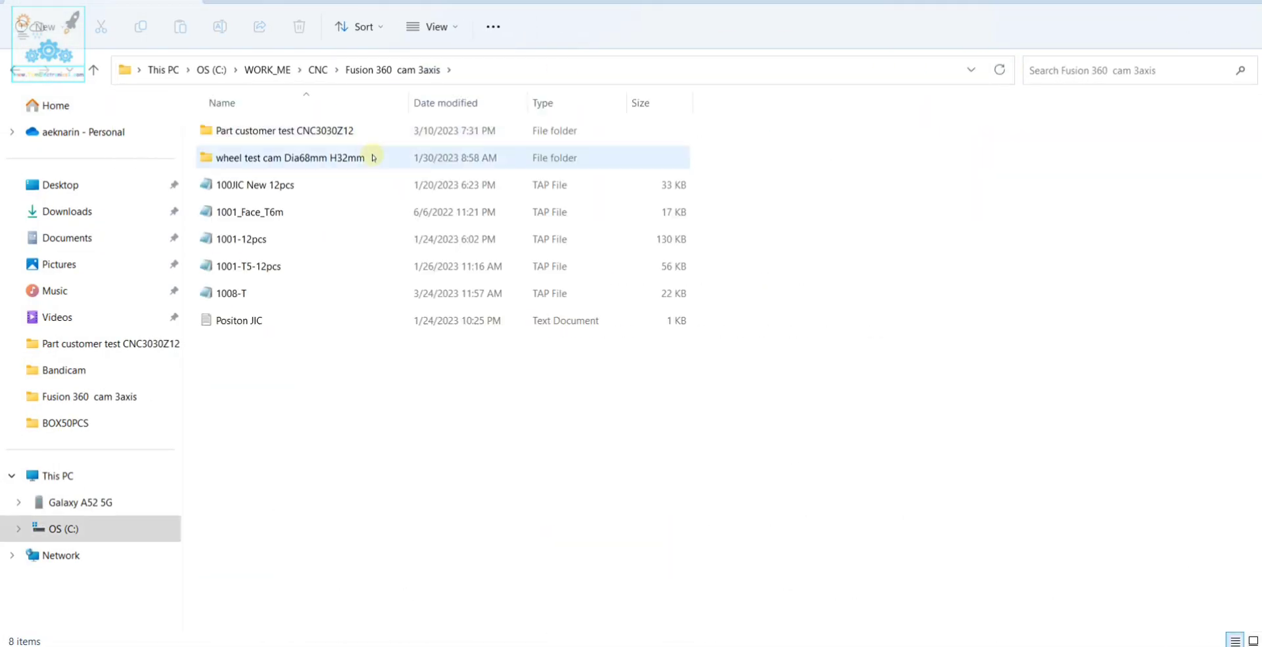
left_click(242, 291)
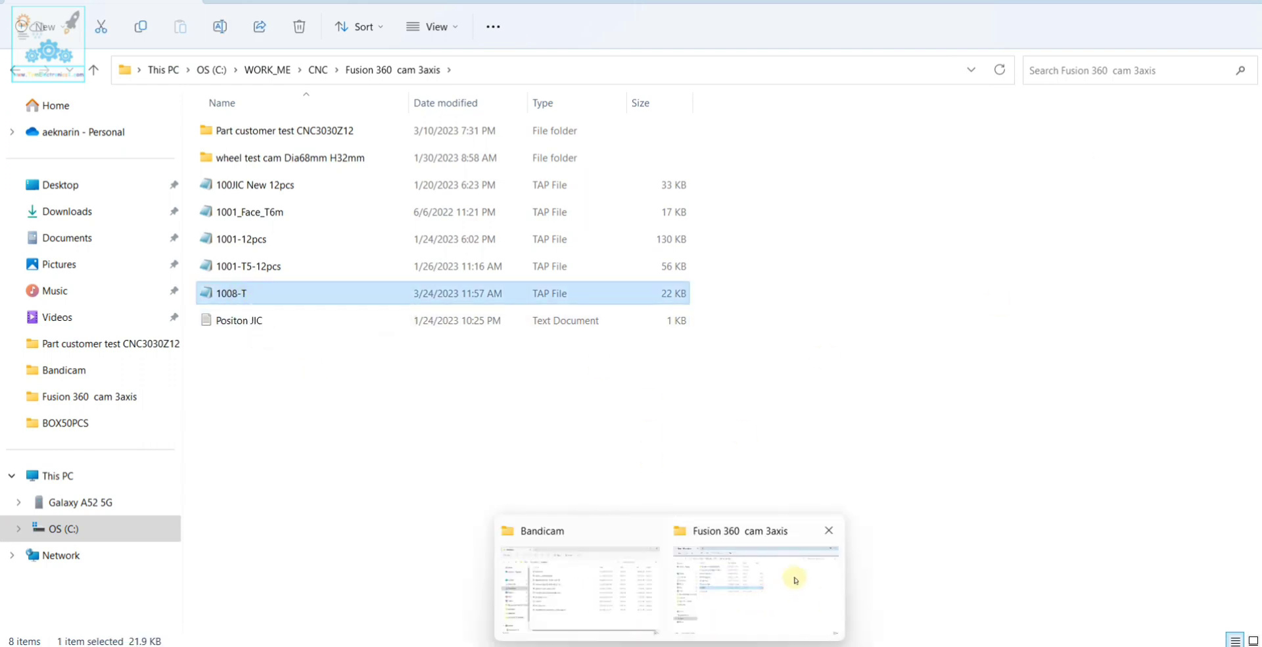
left_click(550, 65)
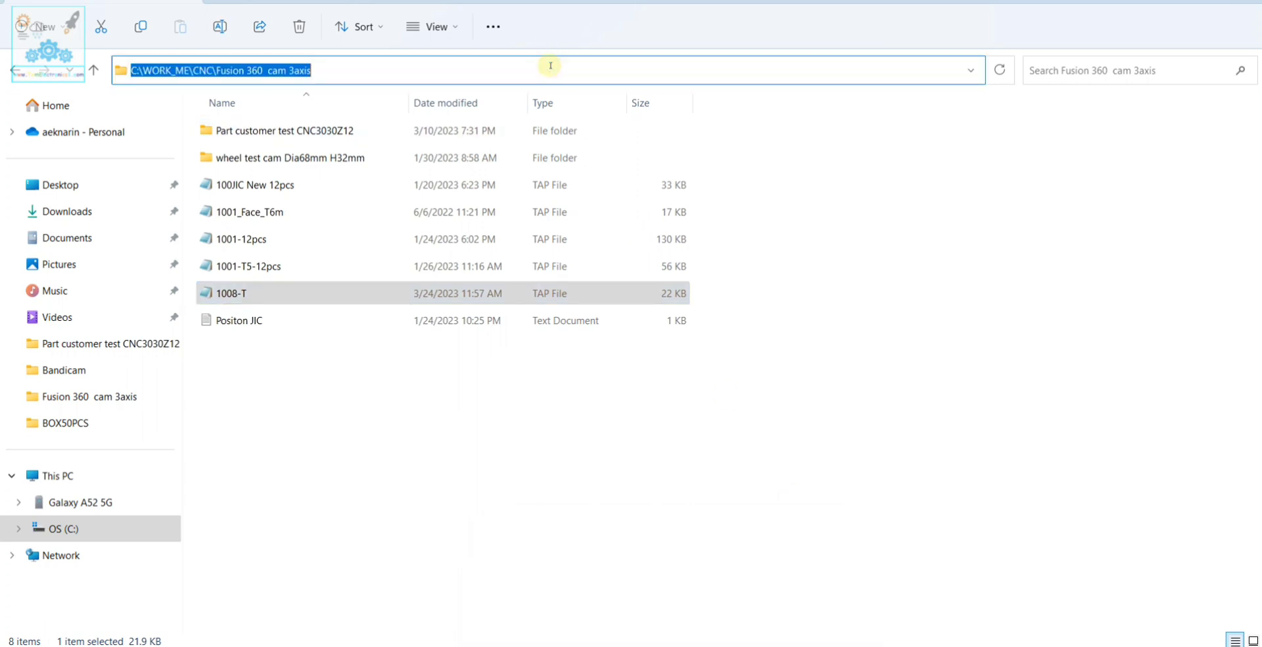
left_click(816, 342)
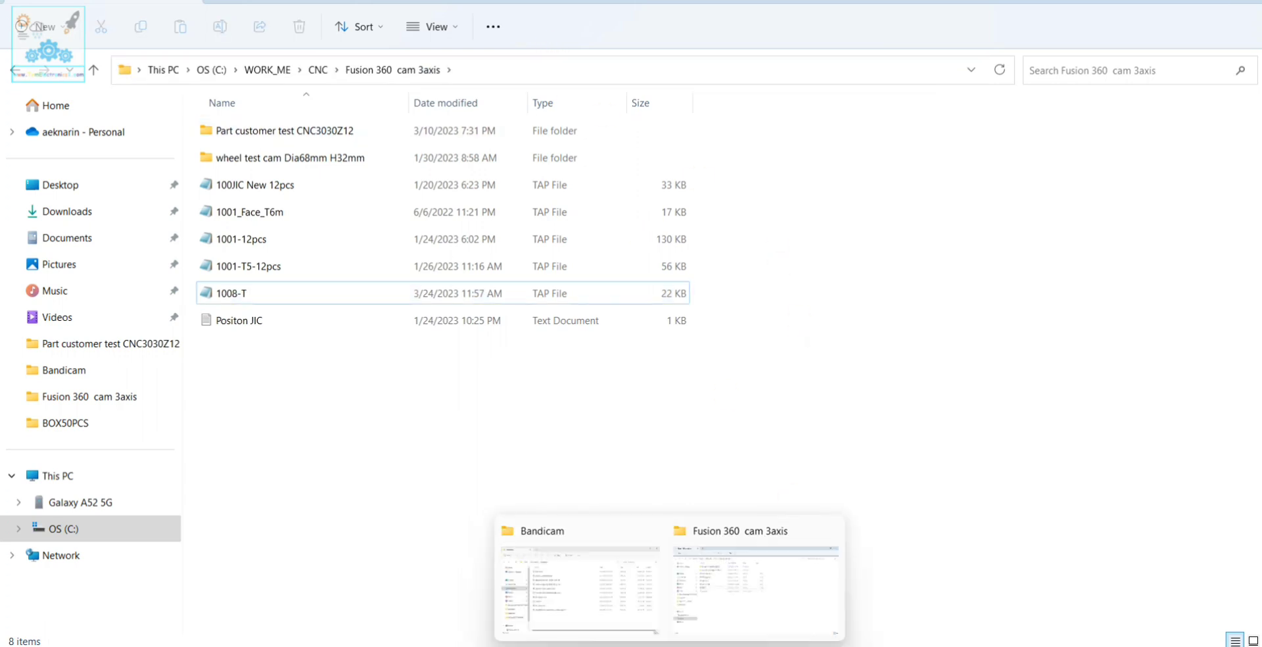
left_click(828, 532)
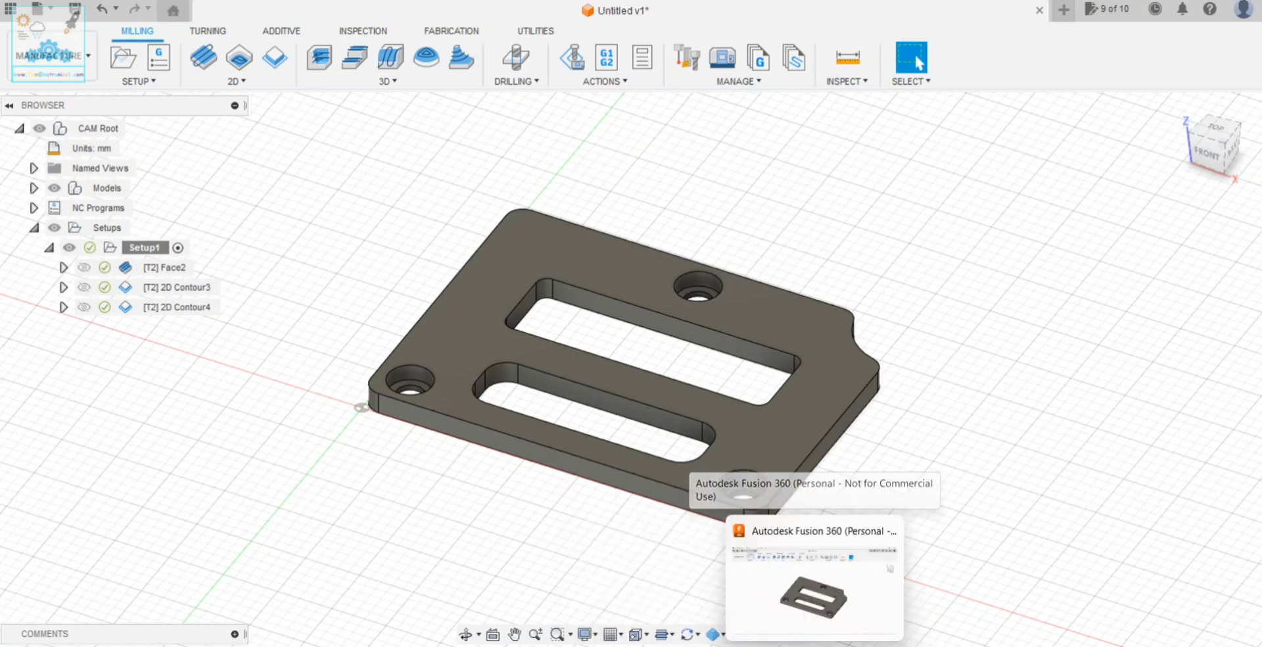
Search Start for mach3, launch Mach3 Loader, and minimize Fusion 360.
key("super")
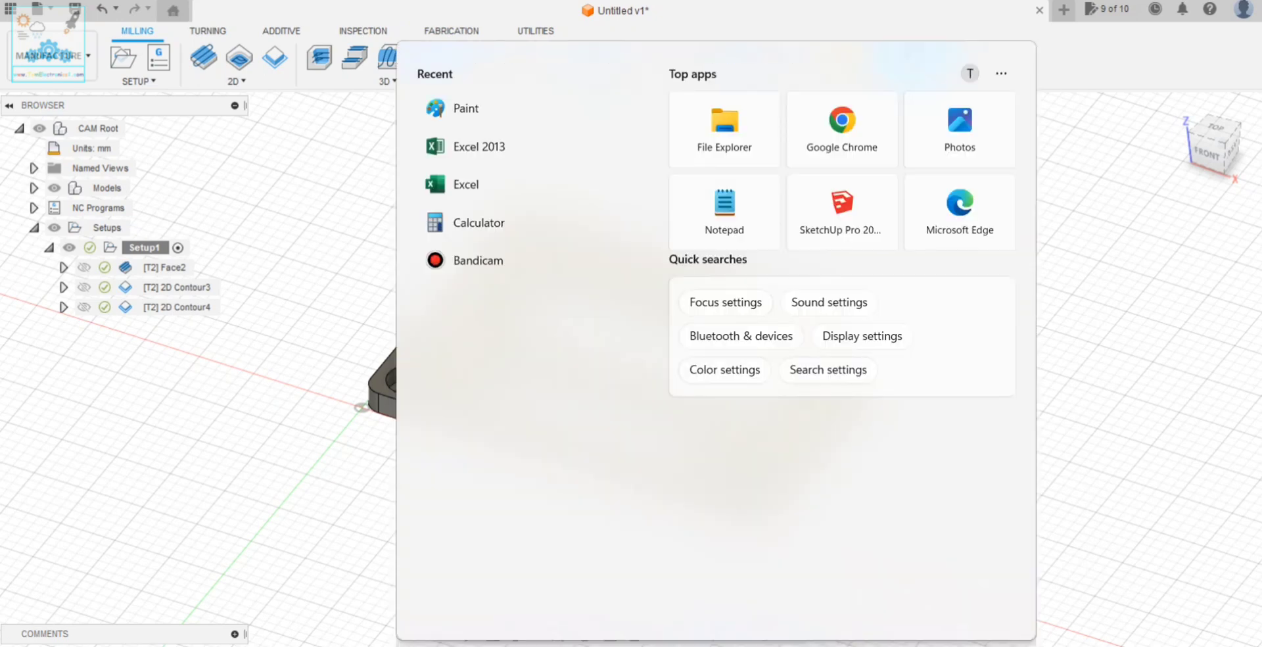
type("ma")
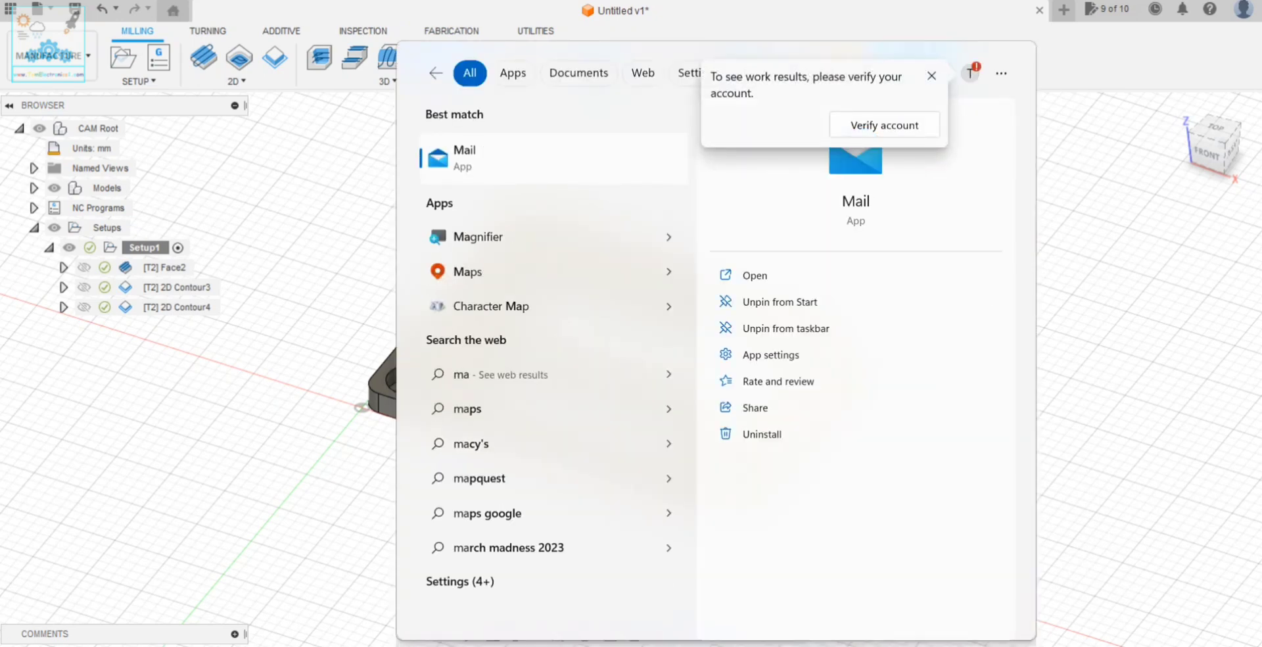
type("c")
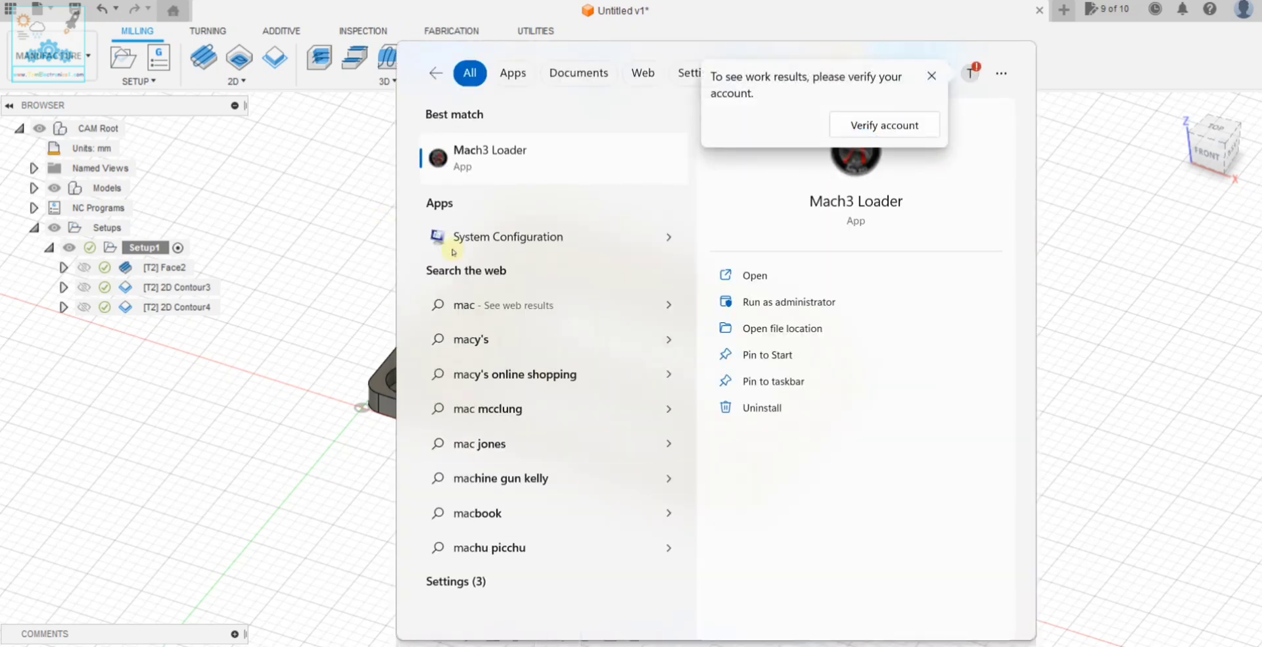
type("h3")
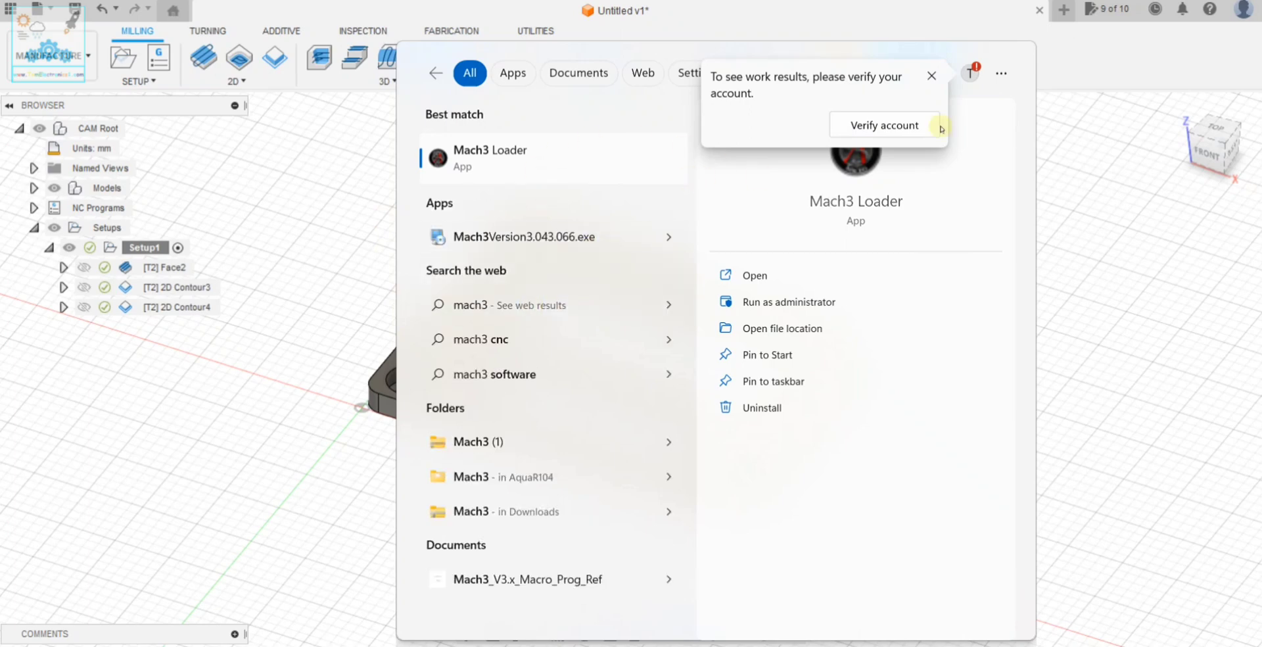
left_click(1118, 184)
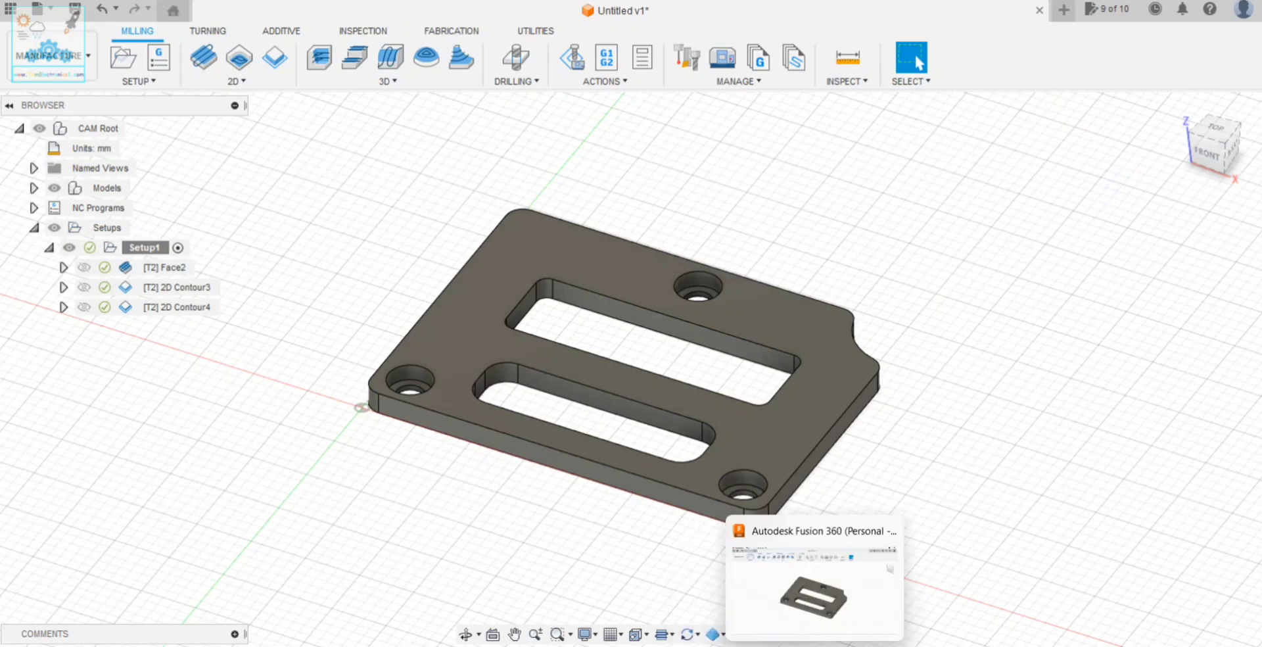
left_click(811, 646)
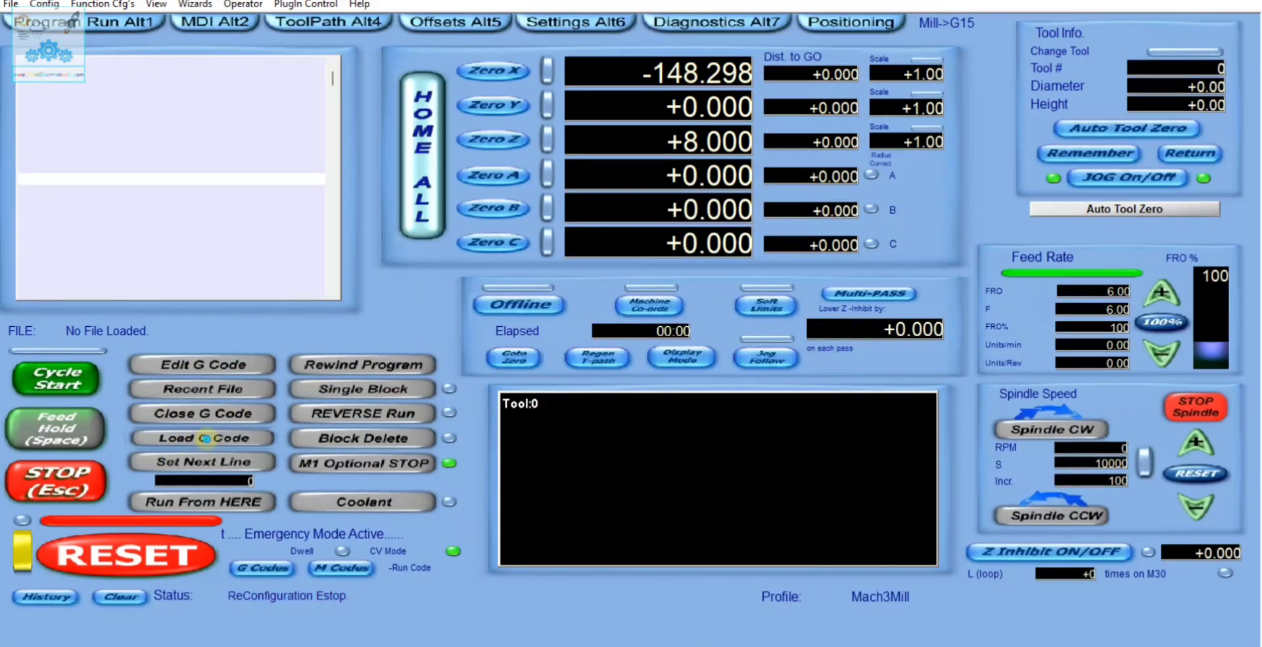
Start Load G-Code in Mach3 and browse This PC to the C:\WORK_ME folder.
left_click(204, 438)
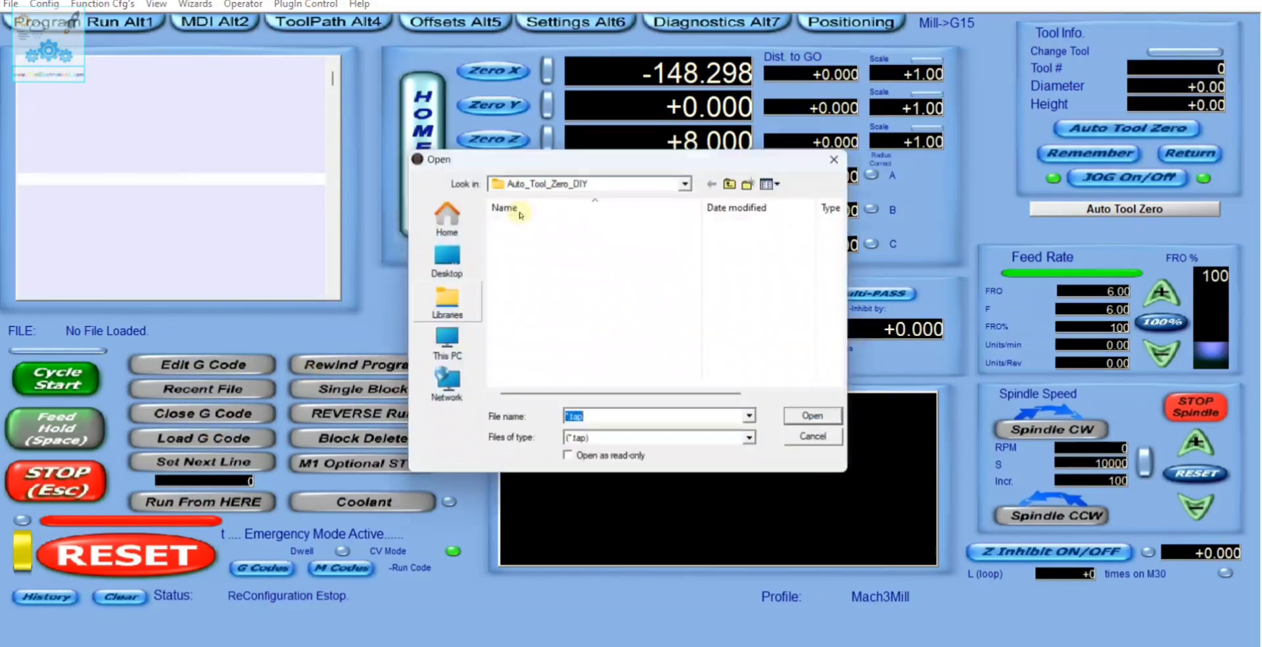
left_click(692, 181)
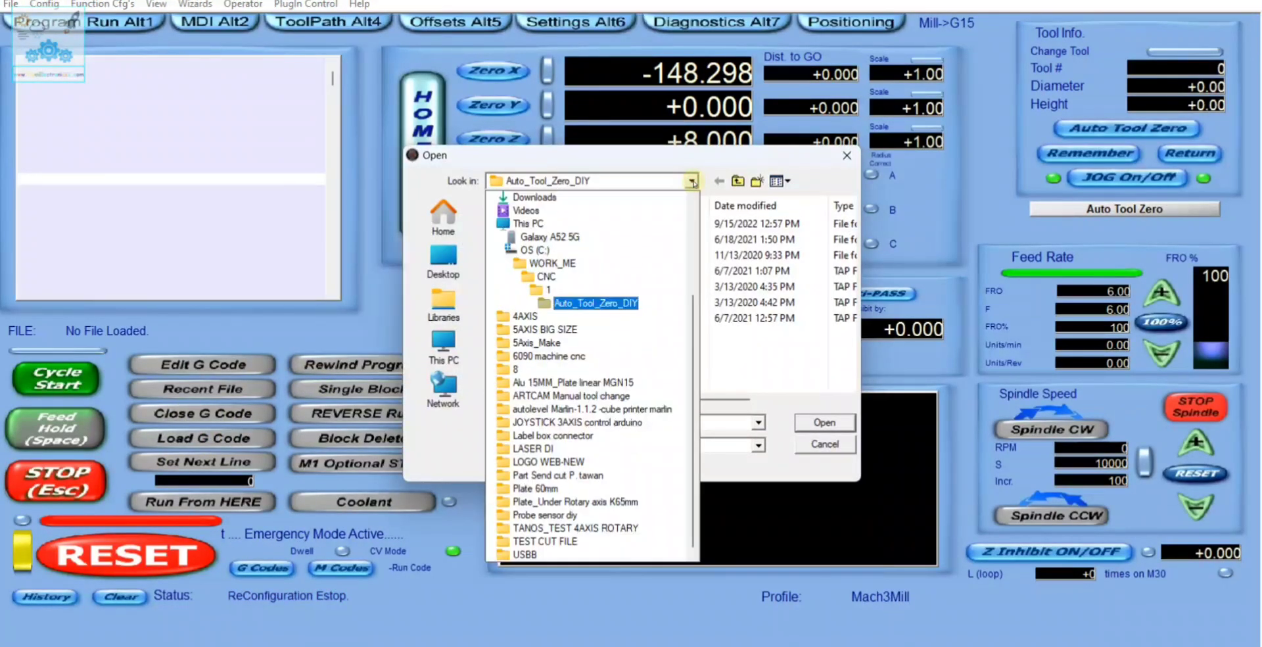
left_click(692, 181)
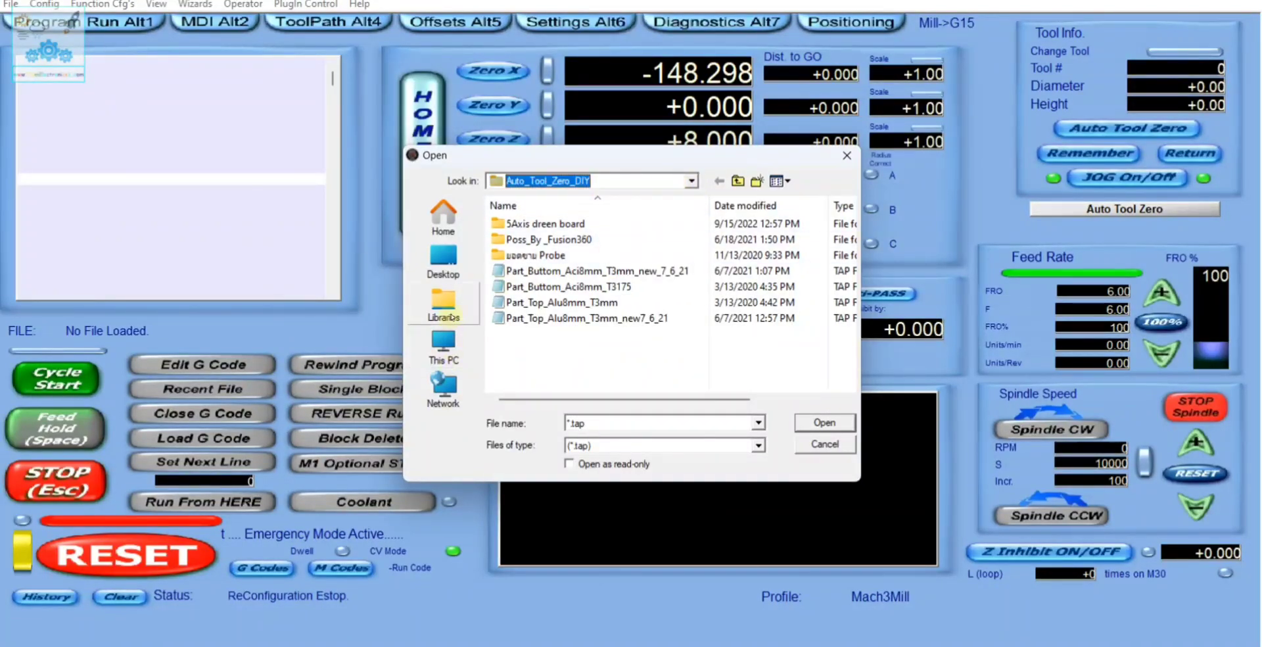
left_click(444, 345)
double_click(604, 290)
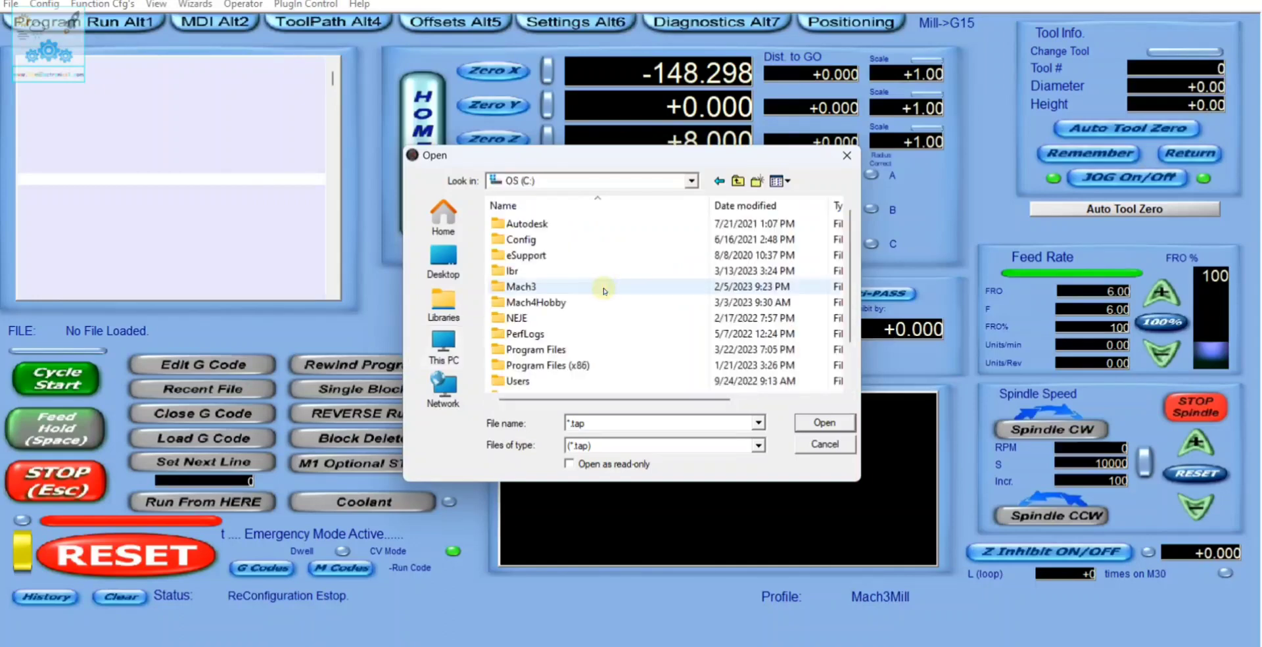
scroll(552, 375, "down", 1)
double_click(550, 381)
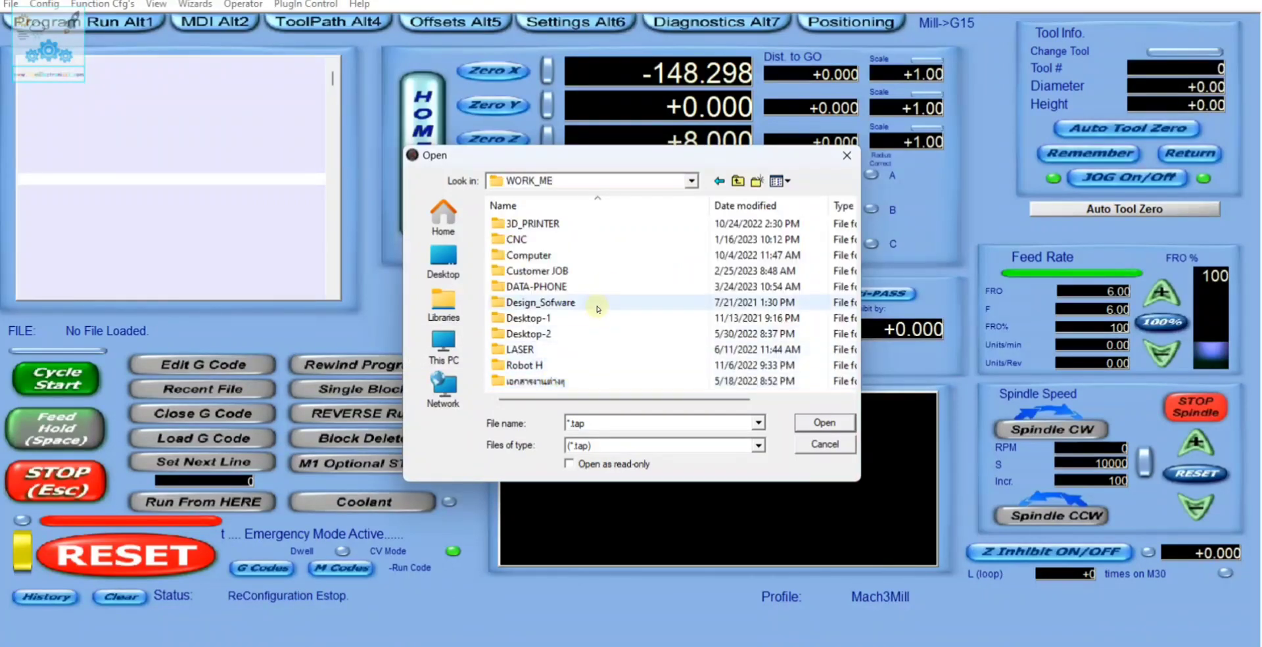
left_click(622, 180)
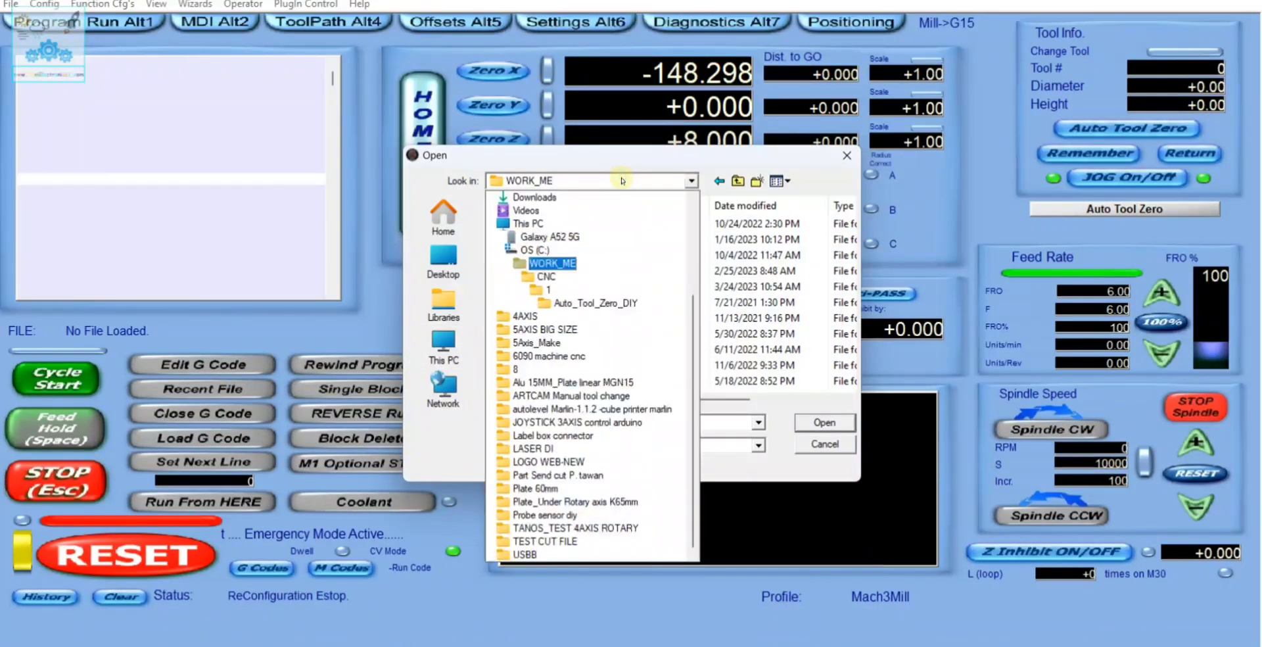
scroll(694, 380, "up", 4)
scroll(694, 382, "up", 1)
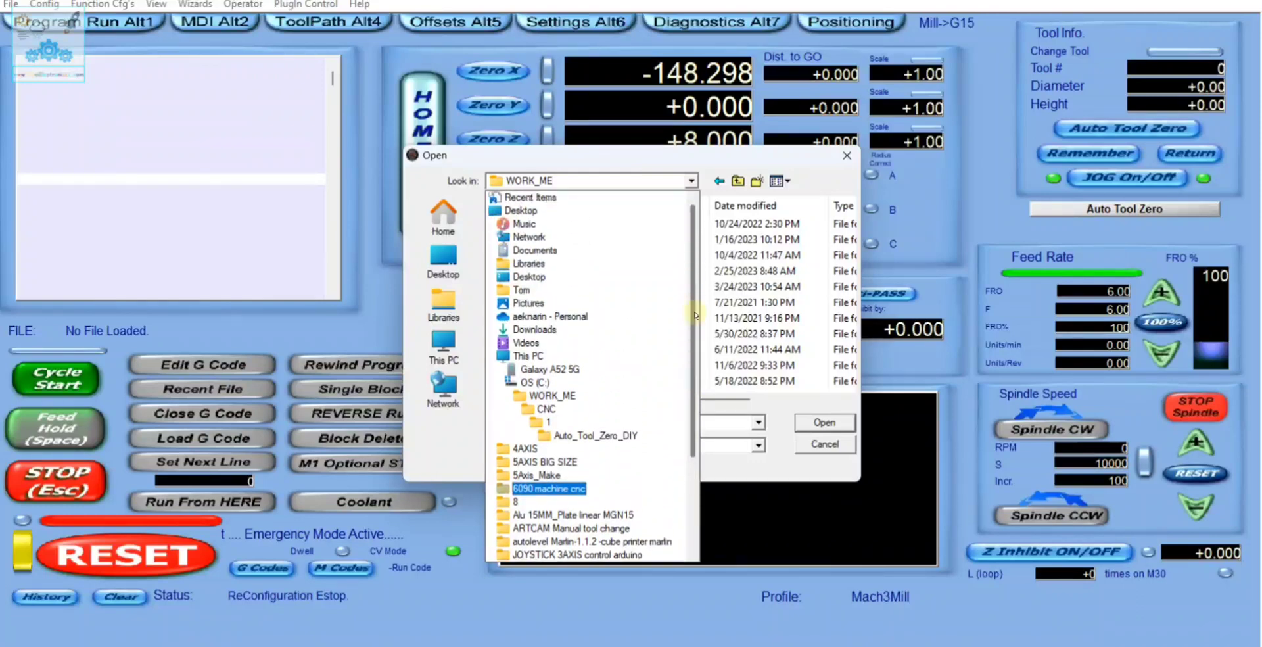
scroll(700, 420, "down", 5)
left_click(693, 181)
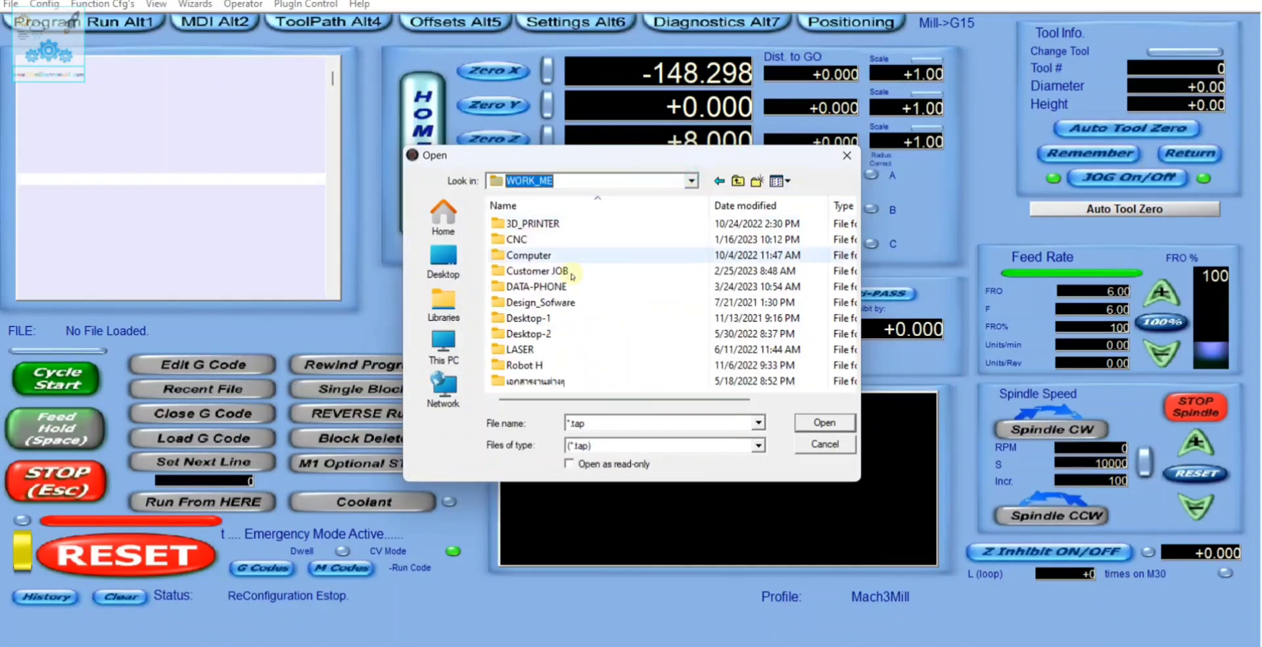
Open CNC\Fusion 360 cam 3axis and load the 1008-T program into Mach3.
double_click(536, 245)
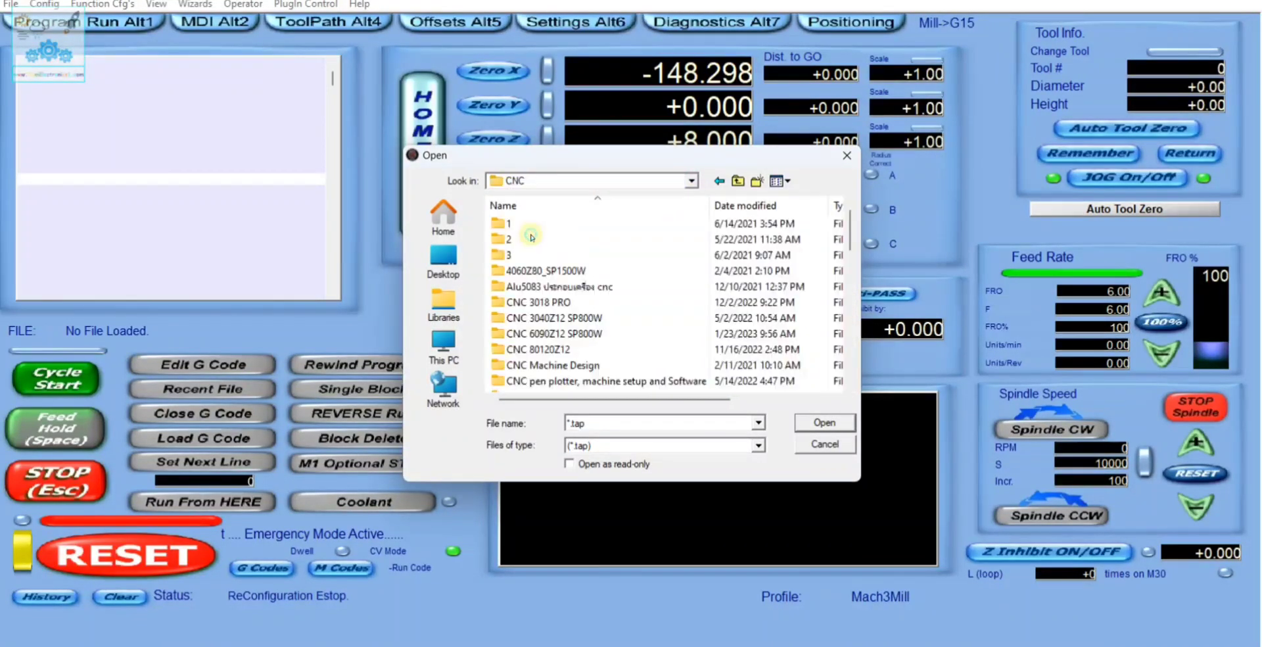
scroll(592, 286, "down", 3)
scroll(595, 288, "down", 3)
scroll(597, 290, "down", 2)
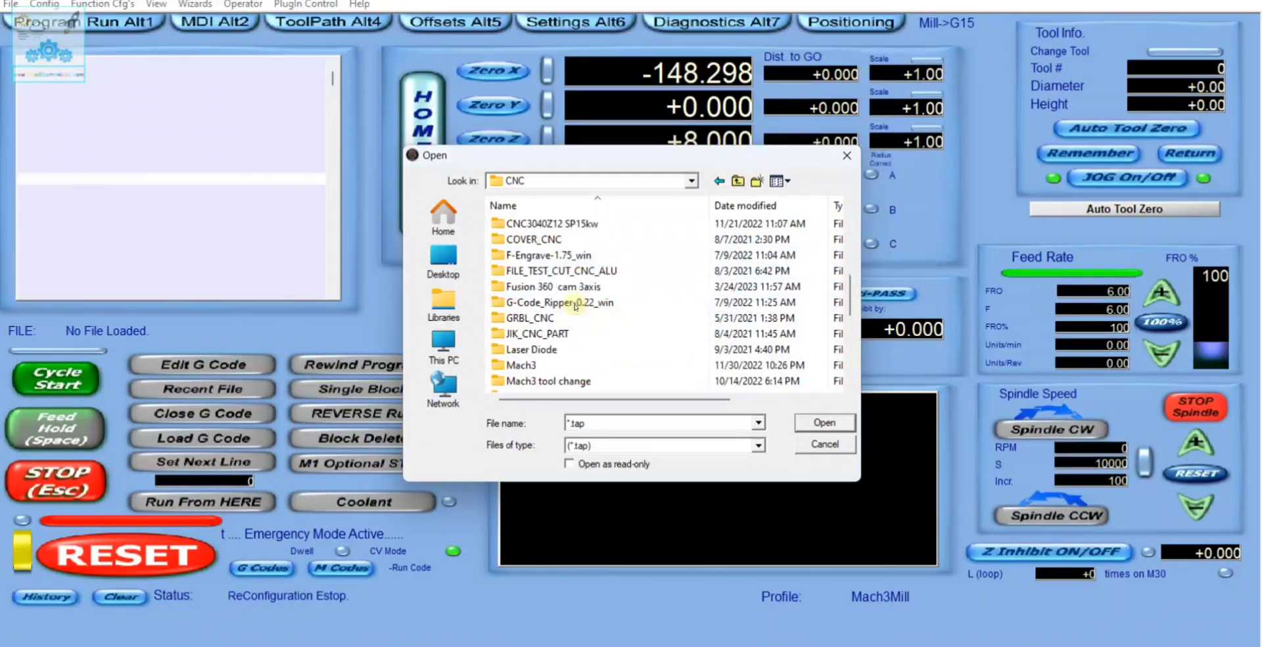
scroll(599, 329, "down", 3)
scroll(603, 341, "down", 2)
scroll(602, 339, "up", 3)
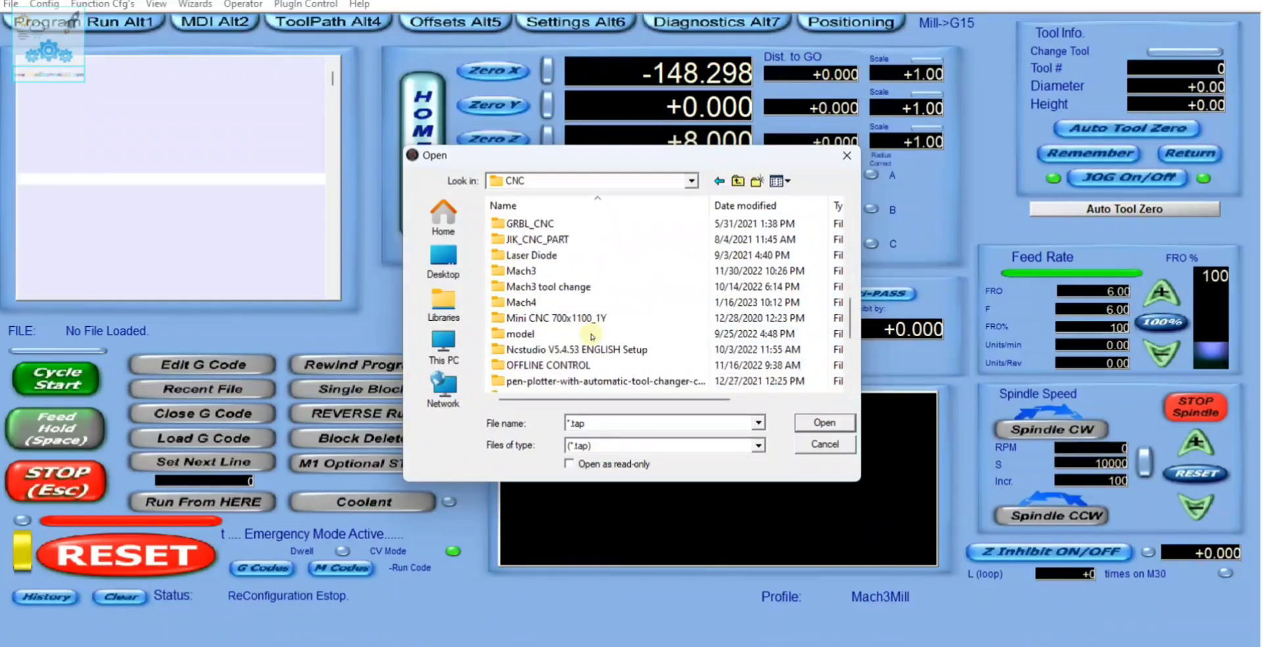
scroll(603, 333, "up", 1)
scroll(604, 326, "up", 1)
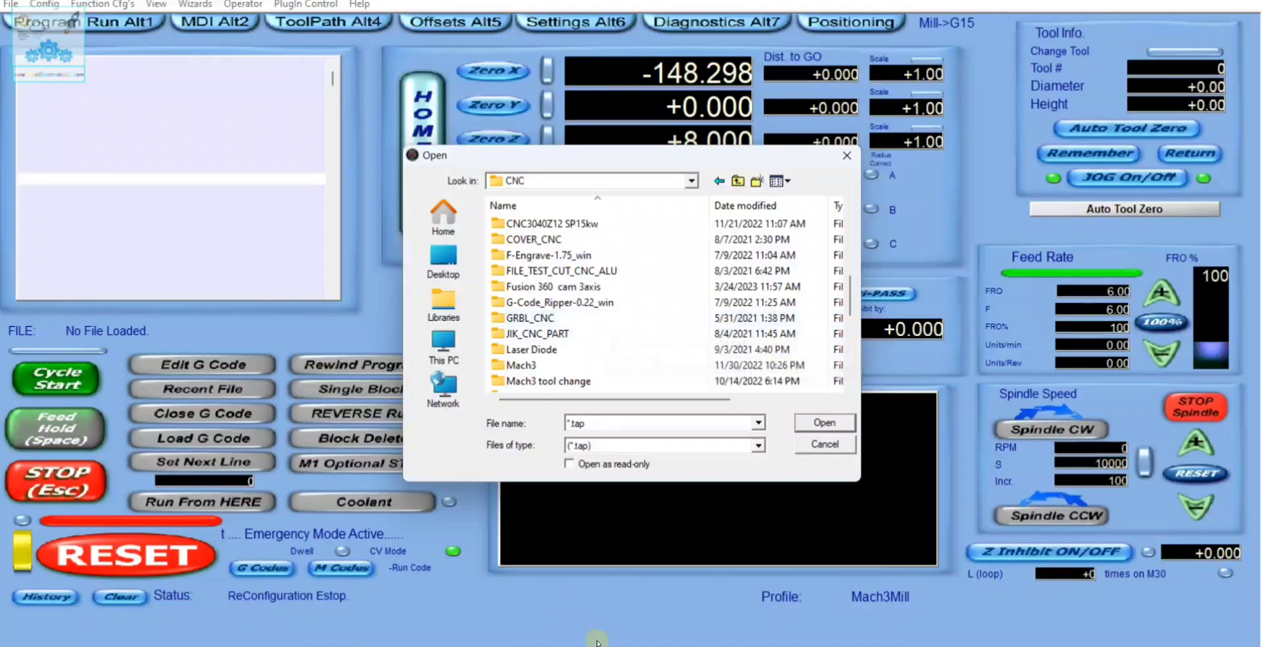
mouse_move(530, 318)
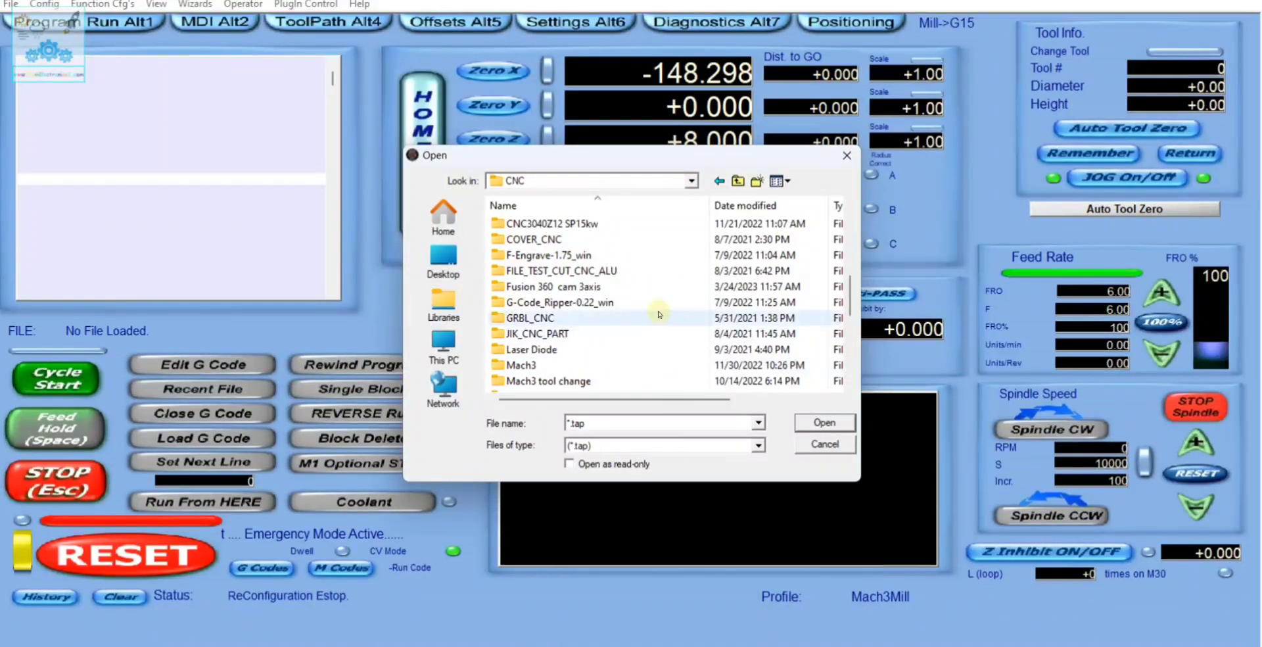
scroll(615, 289, "up", 1)
scroll(612, 280, "up", 1)
scroll(612, 279, "up", 2)
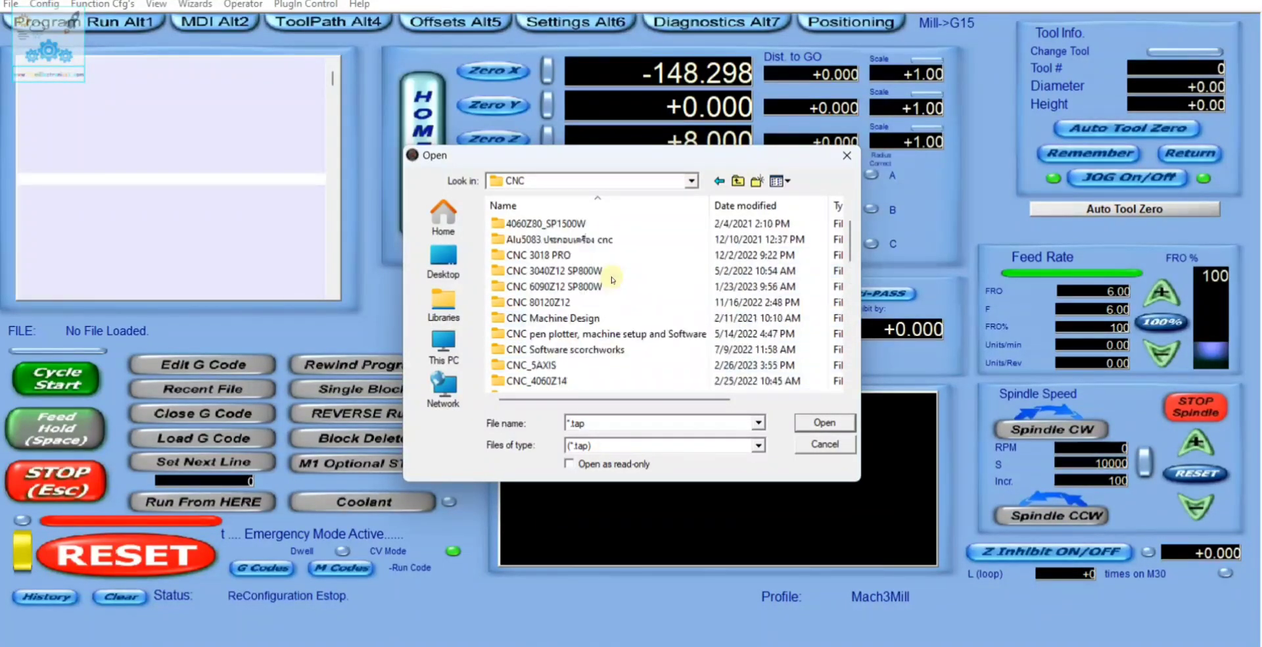
scroll(612, 289, "up", 1)
scroll(608, 303, "down", 2)
scroll(608, 303, "down", 1)
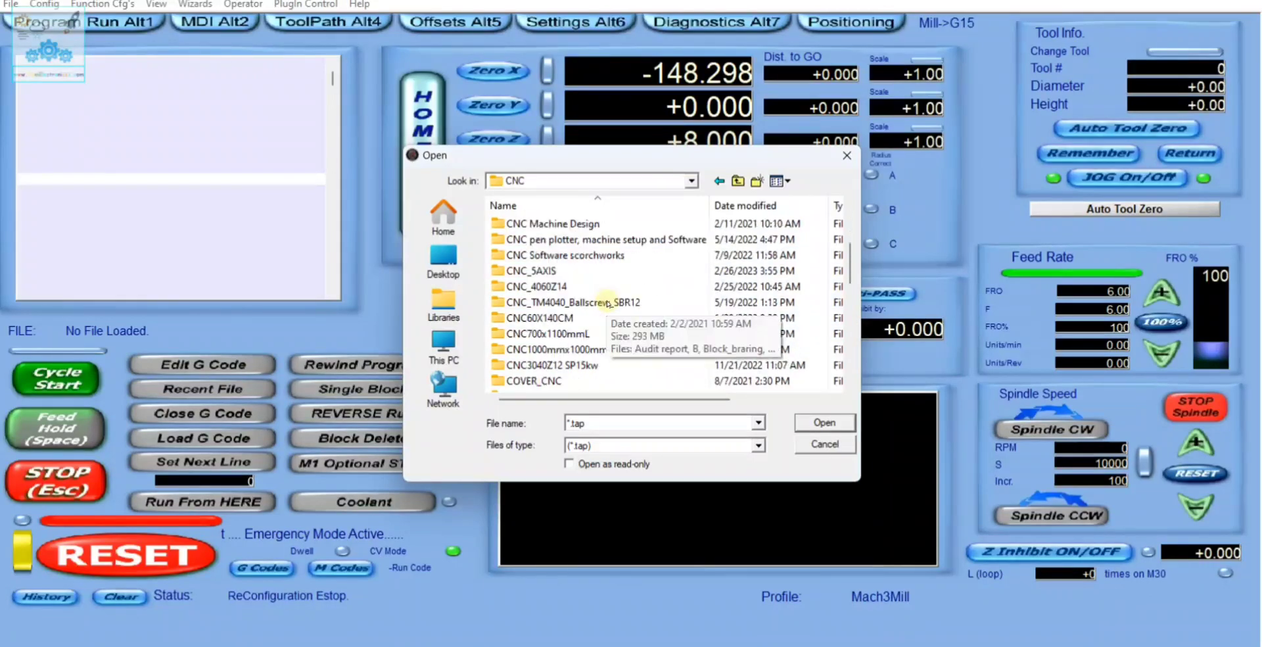
scroll(602, 322, "down", 2)
double_click(593, 336)
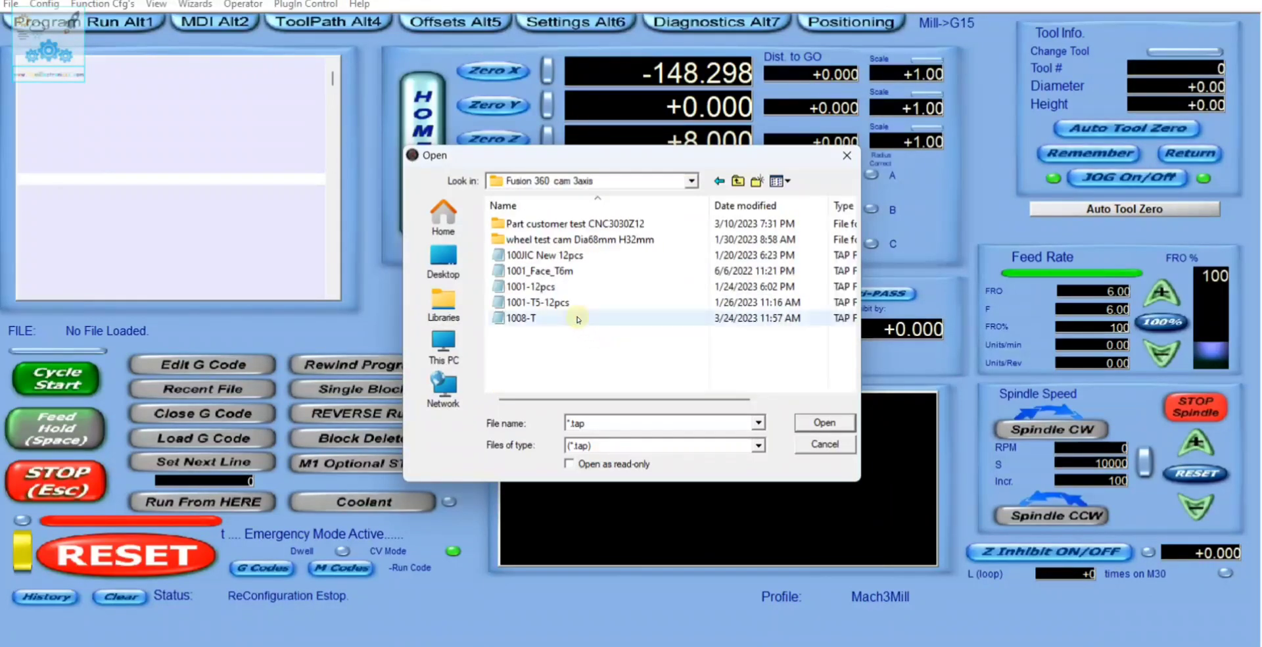
left_click(523, 319)
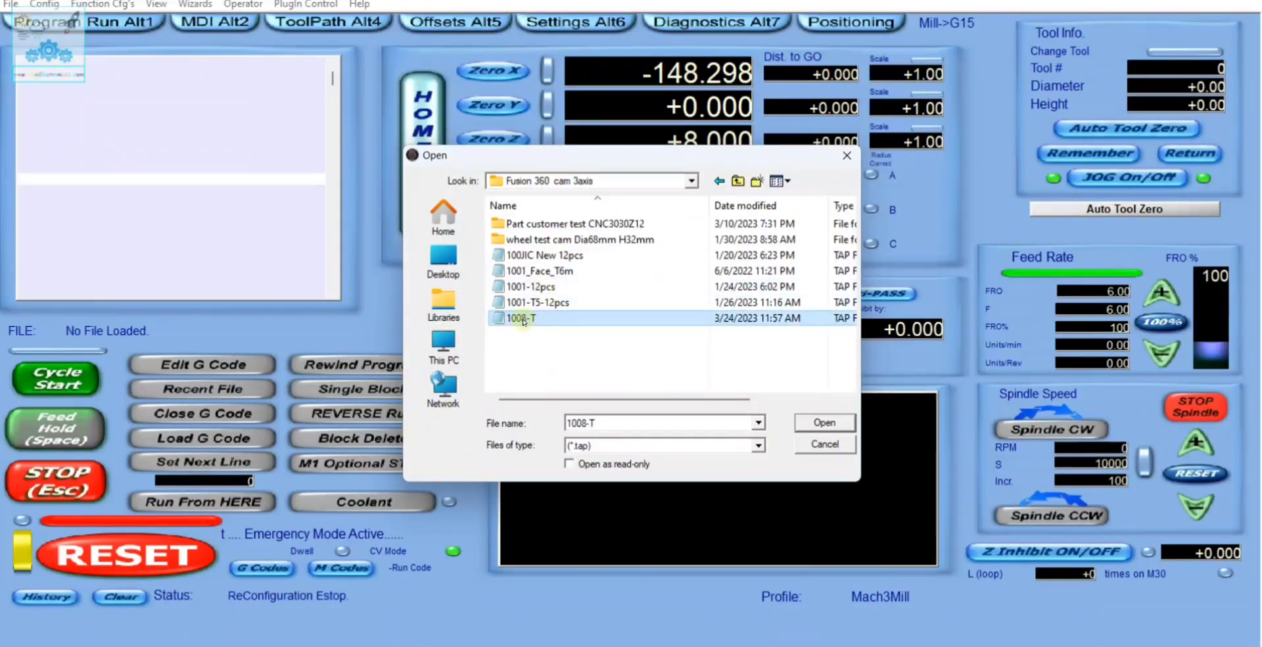
left_click(854, 426)
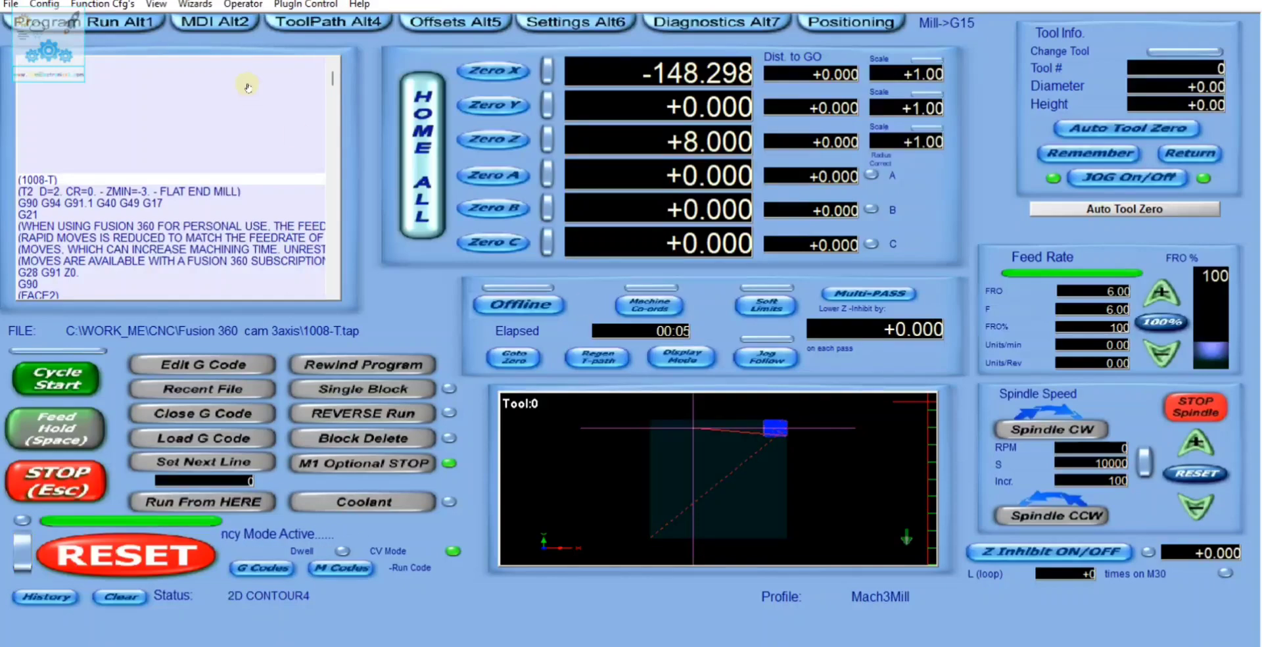
View the full 1008-T plate toolpath on the ToolPath page at an angle, then minimize Mach3.
left_click(316, 21)
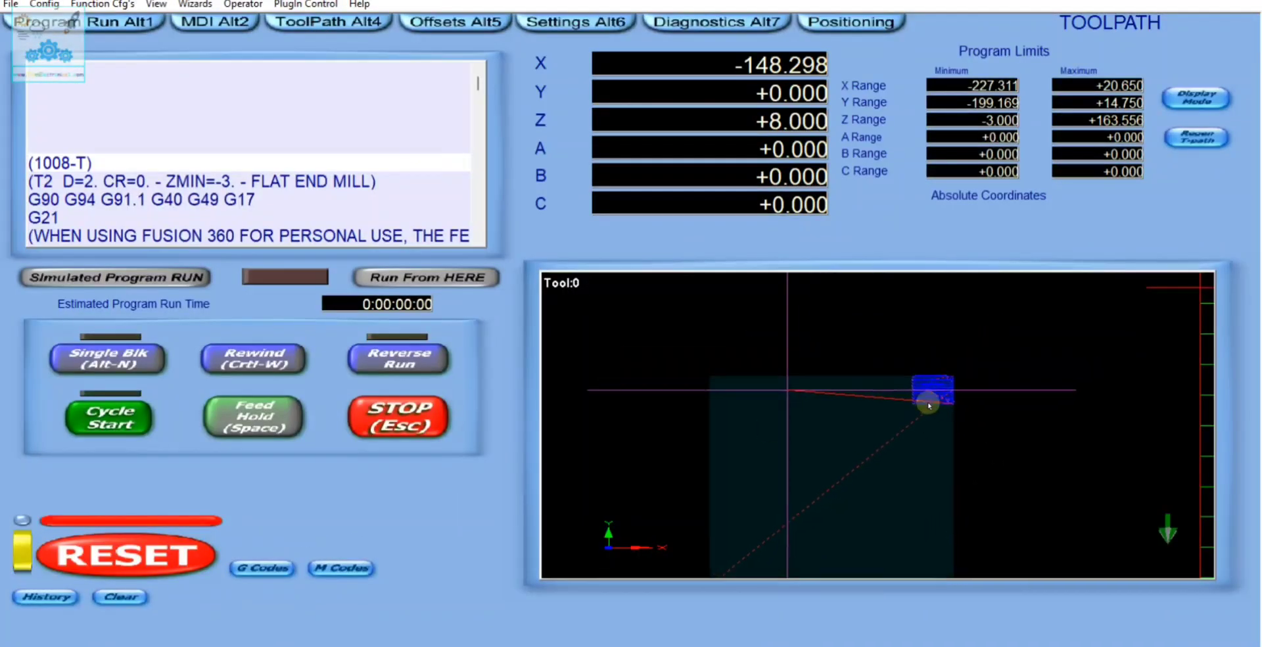
scroll(929, 404, "up", 2)
scroll(896, 403, "up", 3)
scroll(868, 421, "up", 3)
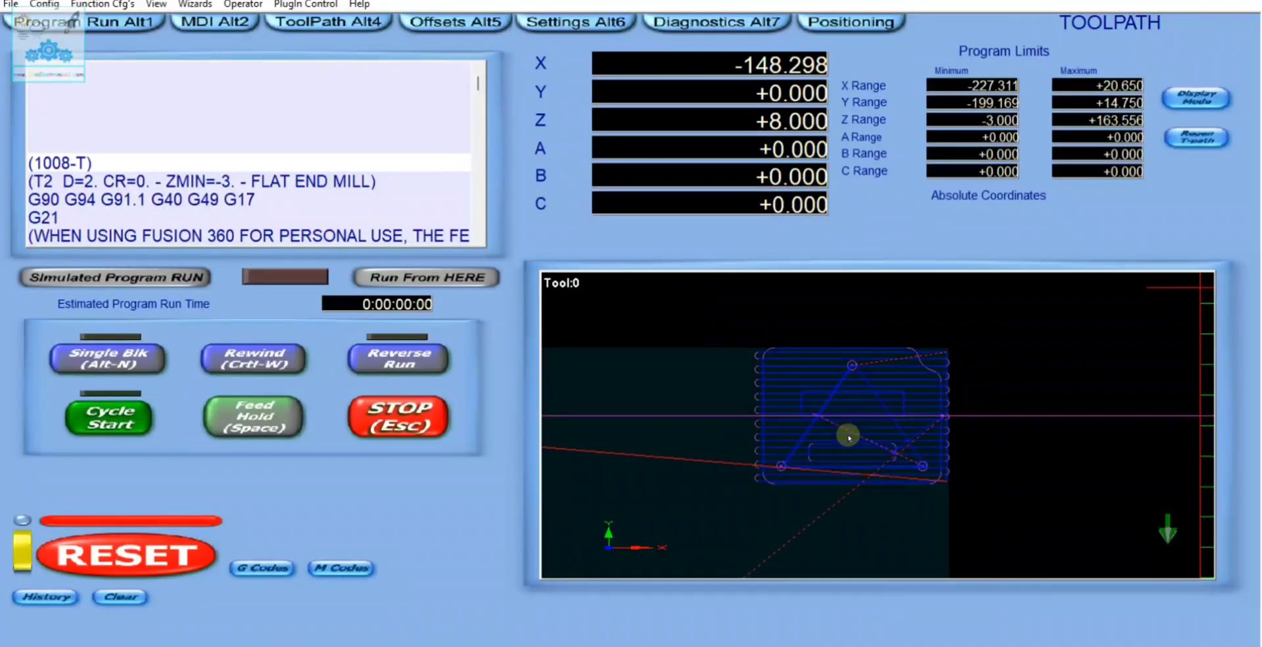
mouse_move(849, 435)
left_mouse_down()
mouse_move(822, 421)
mouse_move(818, 349)
mouse_move(895, 445)
mouse_move(884, 487)
left_mouse_up()
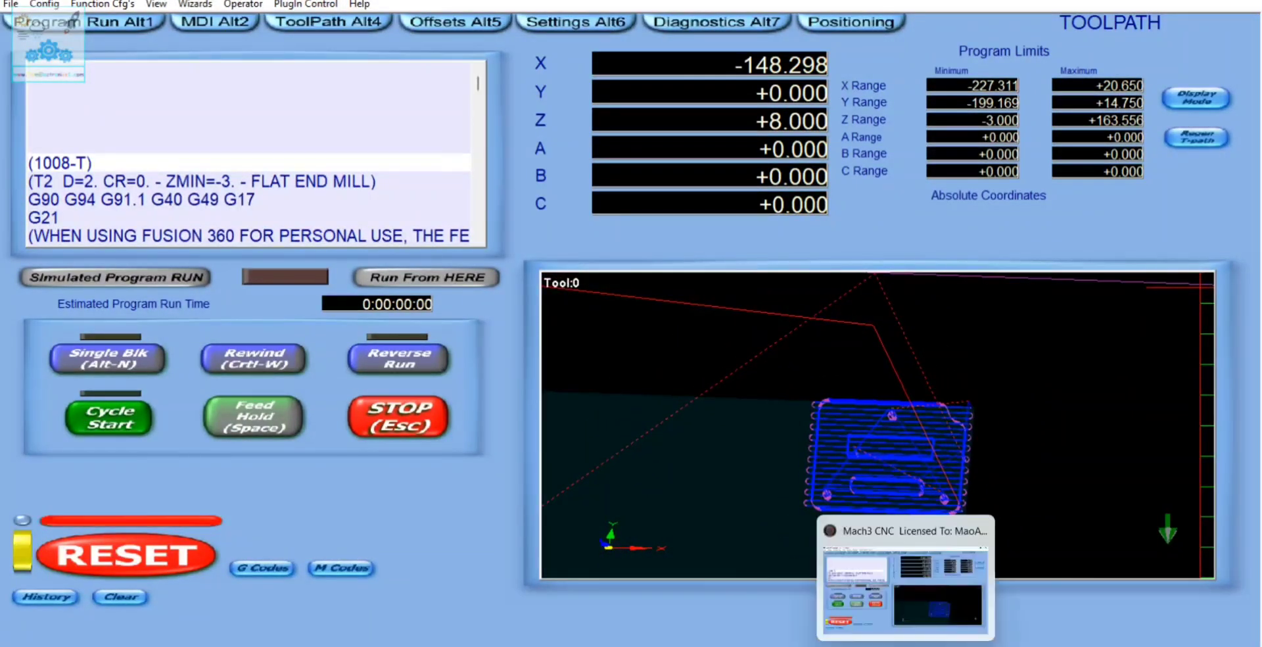
key("super+d")
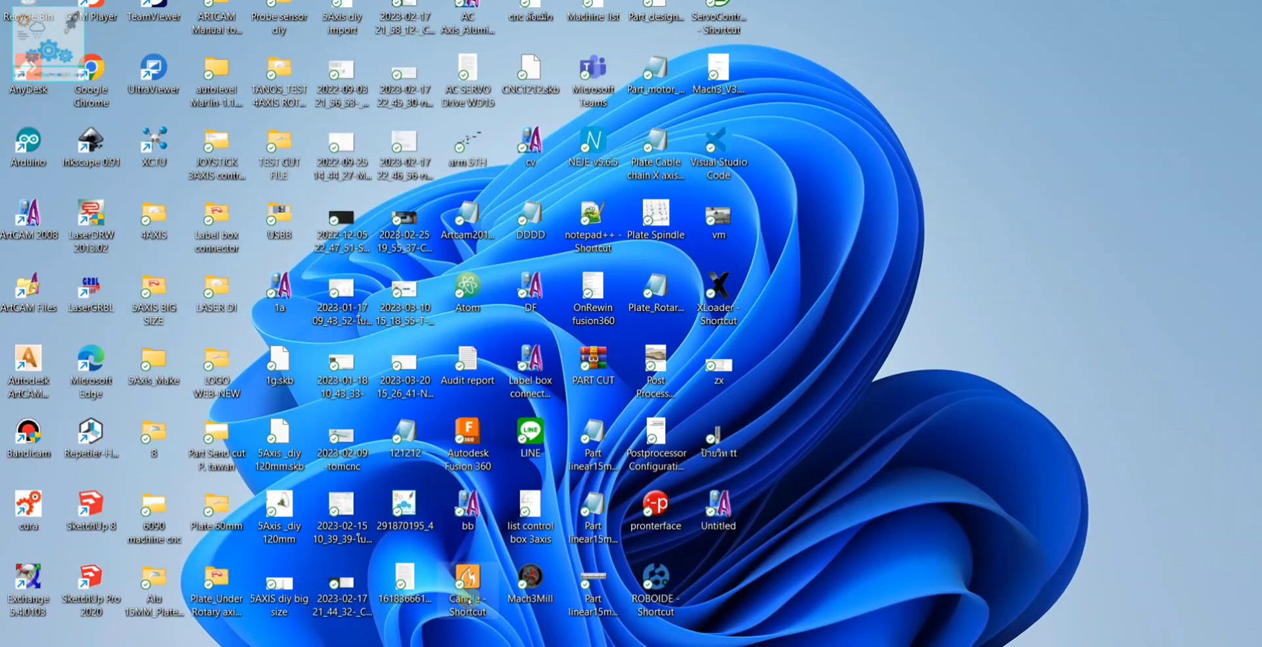
Launch Candle and open 1008-T from the Fusion 360 cam 3axis folder.
double_click(468, 582)
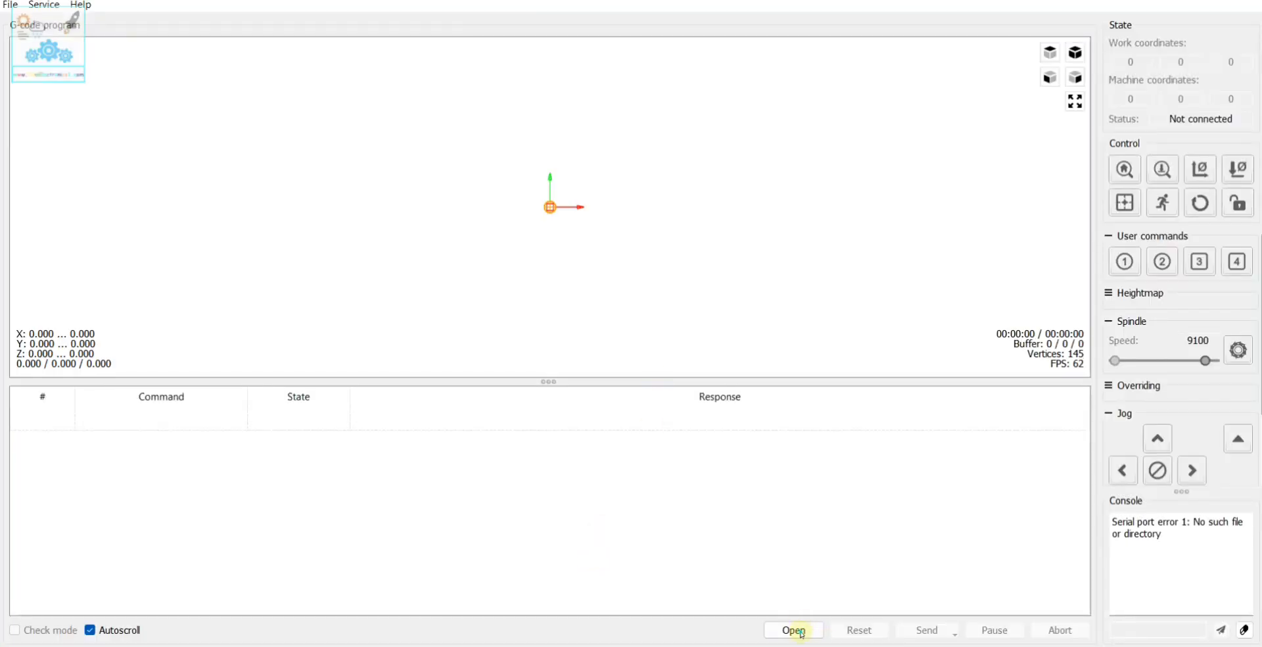
left_click(789, 629)
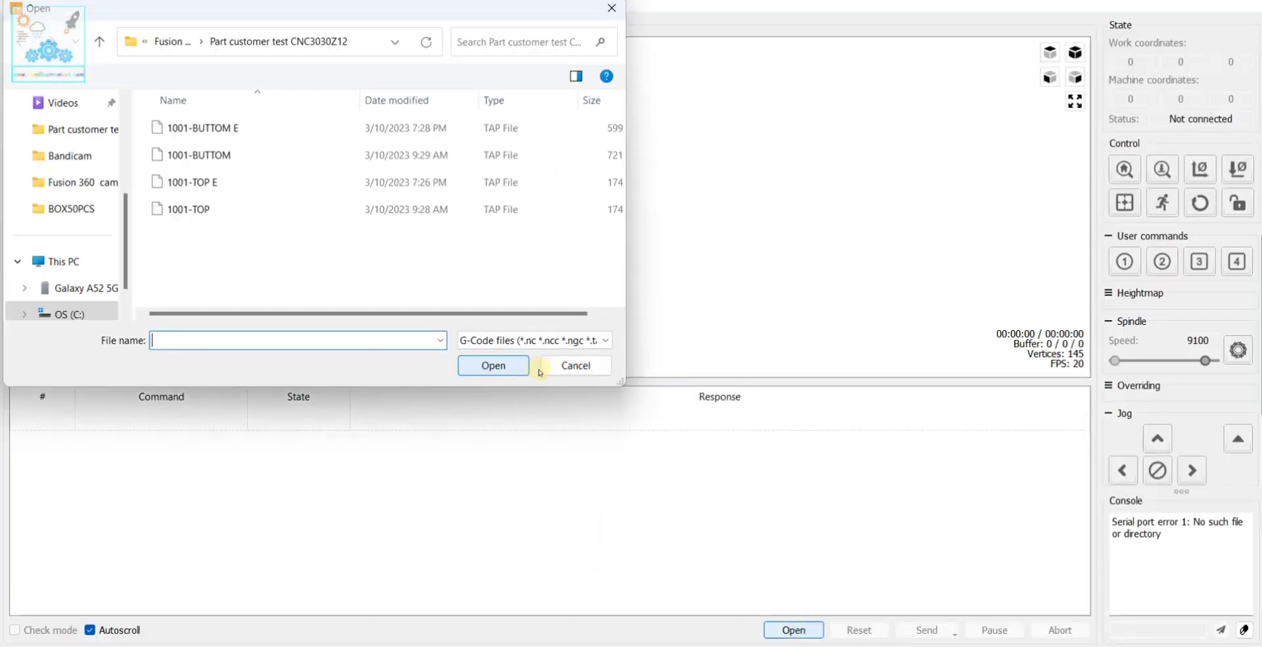
left_click(363, 47)
type("C:\\WORK_ME\\CNC\\Fusion 360  cam 3axis")
key("Return")
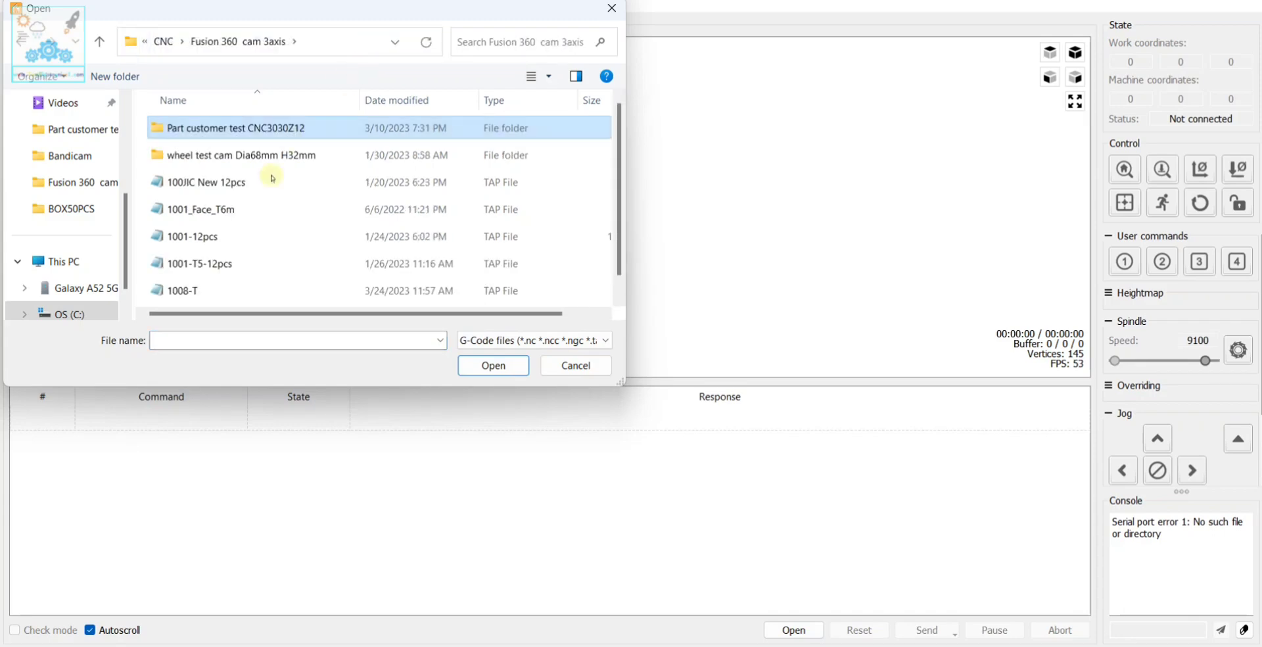
left_click(190, 289)
left_click(528, 372)
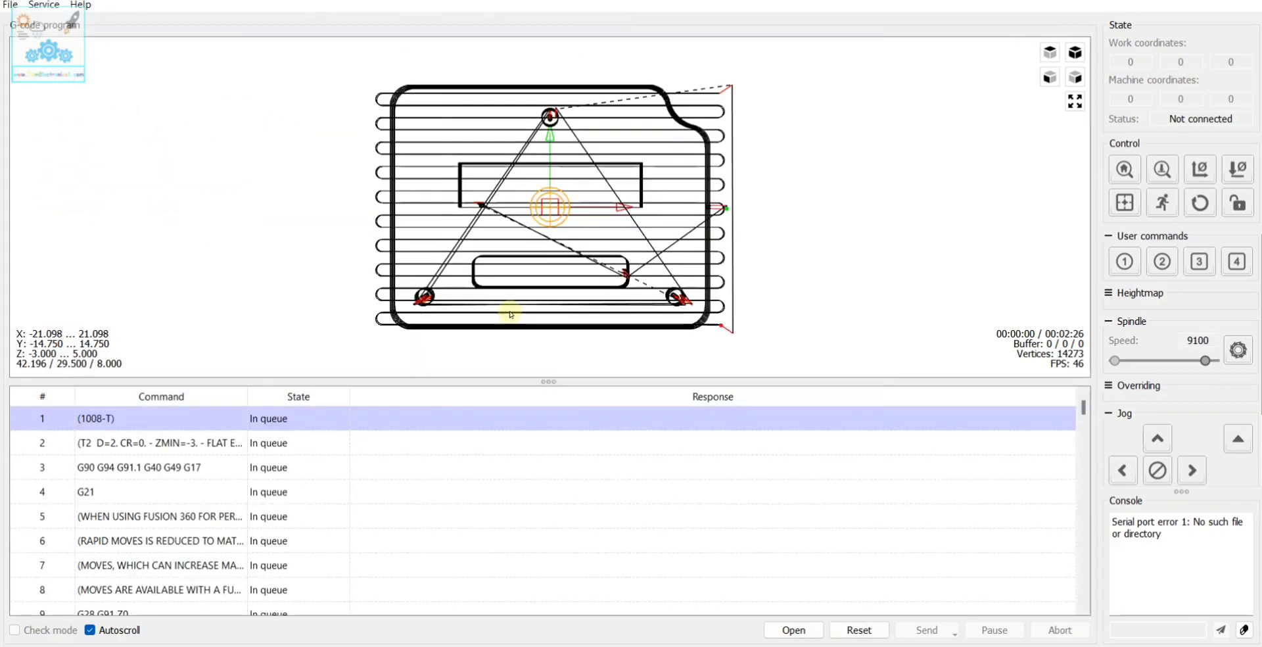
Rotate the 3D plate toolpath preview and minimize Candle.
mouse_move(522, 209)
left_mouse_down()
mouse_move(569, 233)
mouse_move(537, 191)
left_mouse_up()
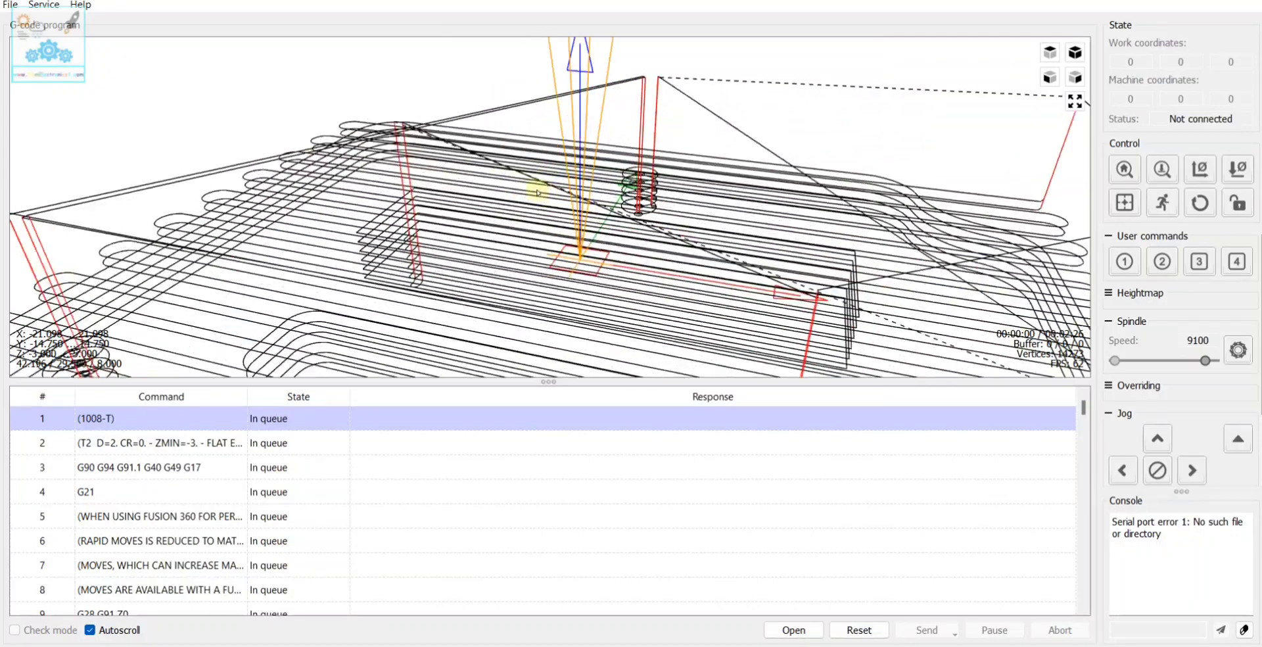
left_click_drag(703, 292, 1060, 505)
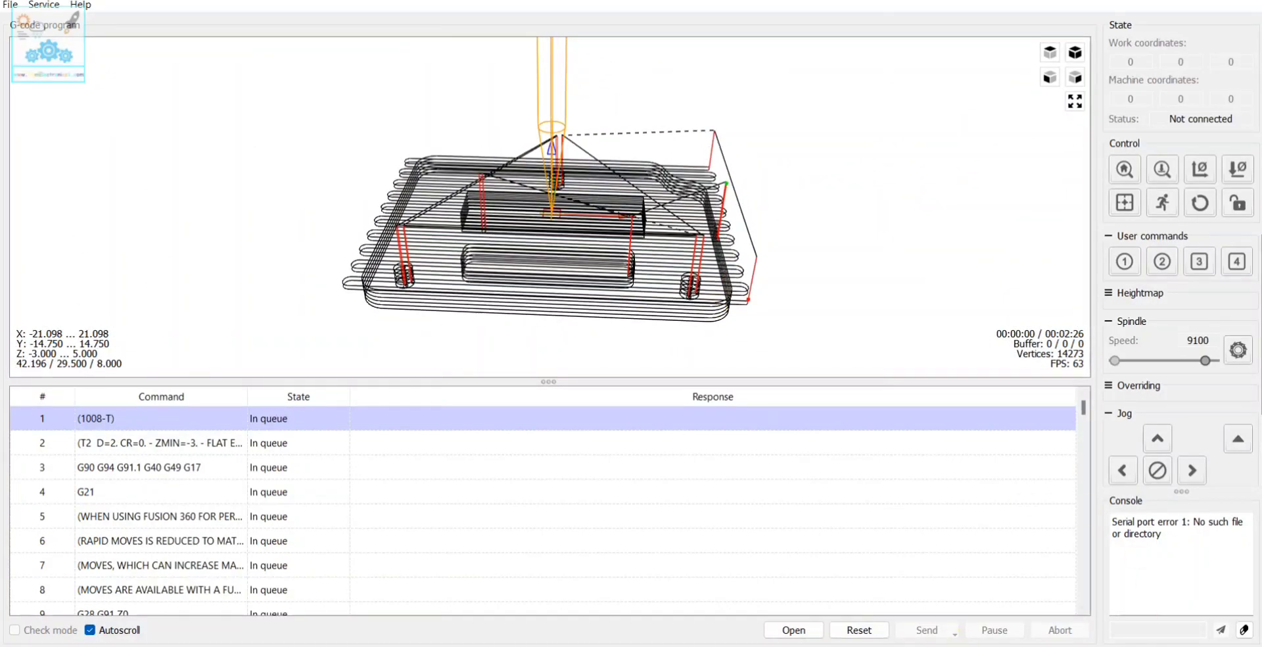
left_click(883, 646)
right_click(883, 646)
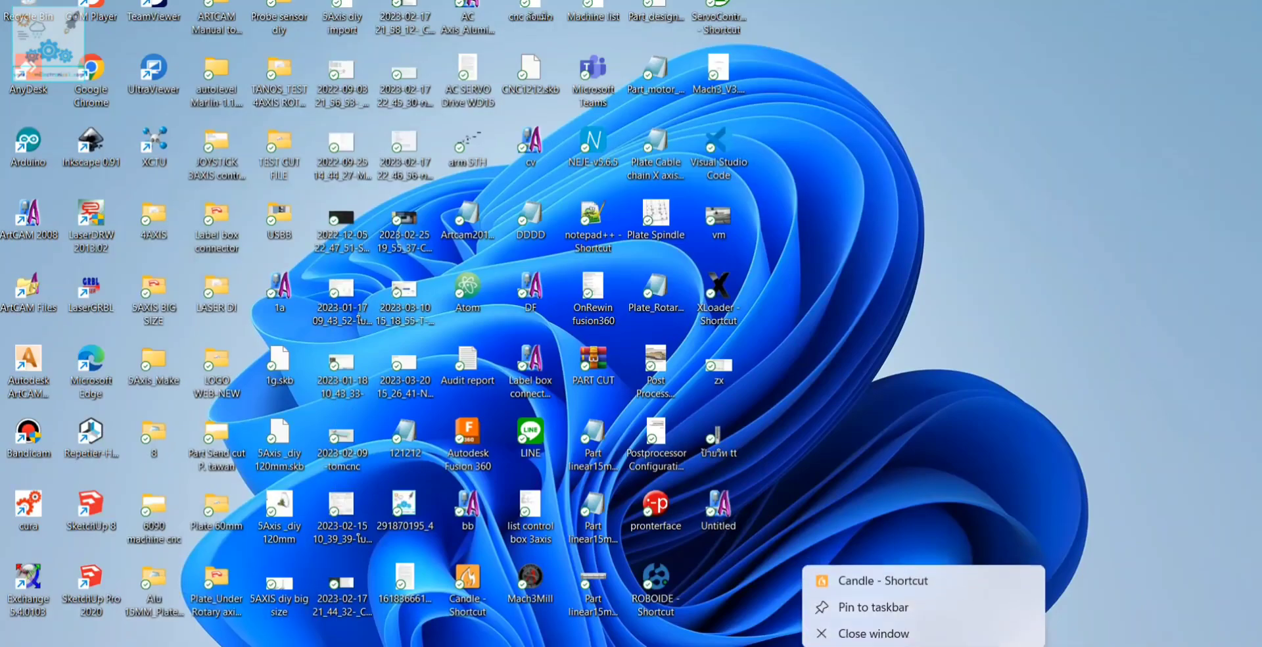
Close Candle and Mach3, confirming End Session, and return to Fusion 360's Setup1.
left_click(886, 626)
right_click(894, 646)
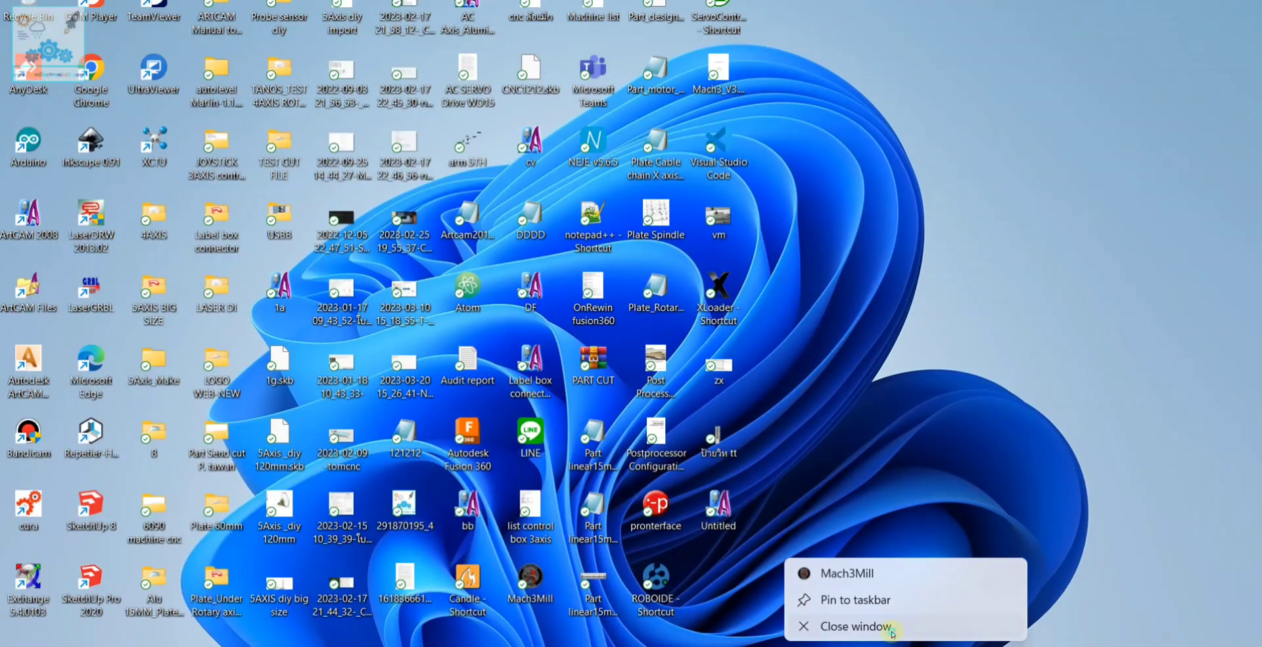
left_click(884, 626)
left_click(577, 350)
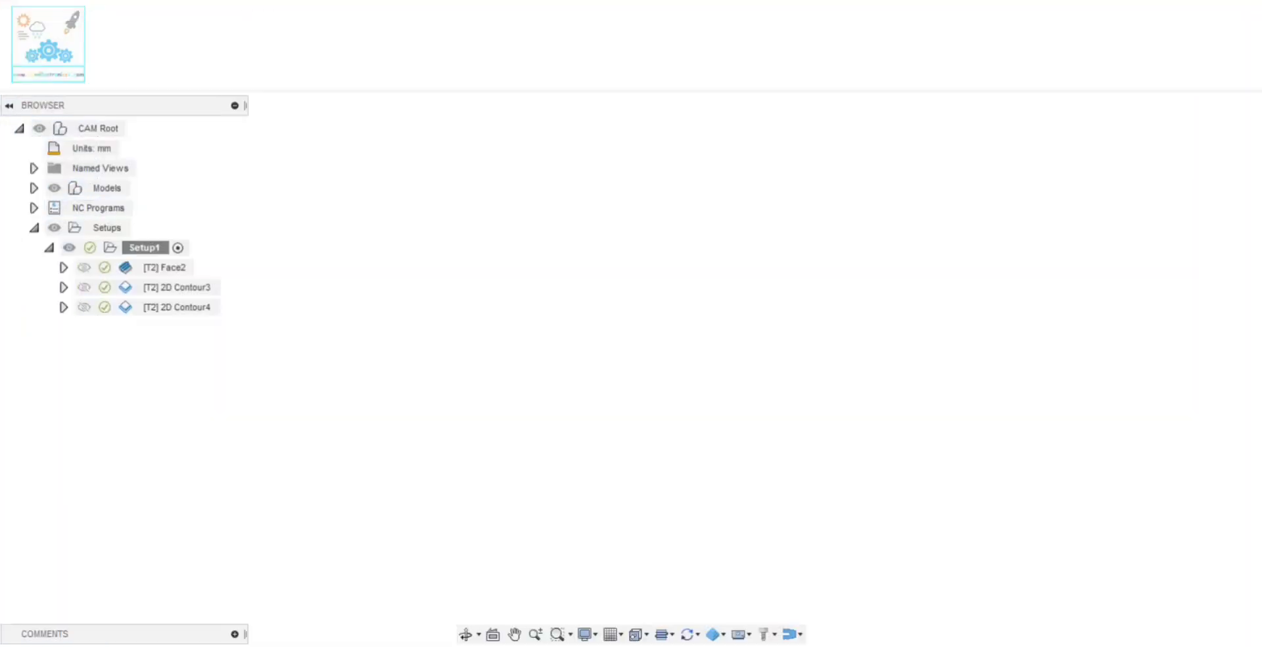
scroll(875, 279, "down", 2)
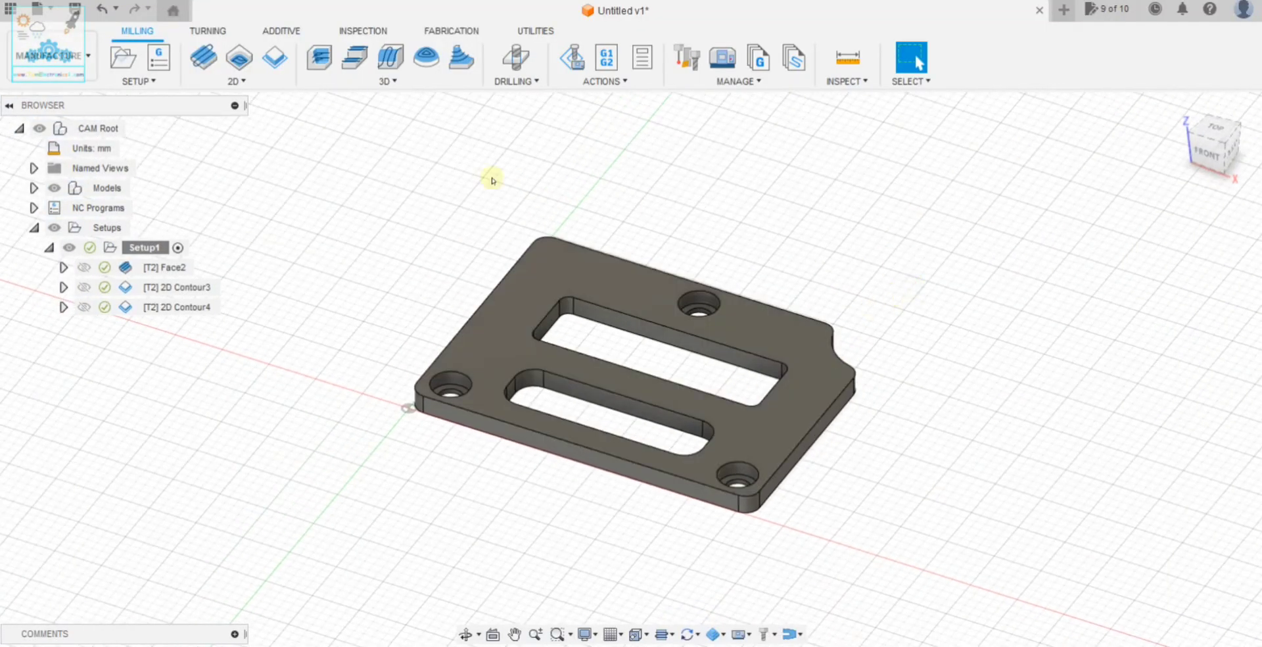